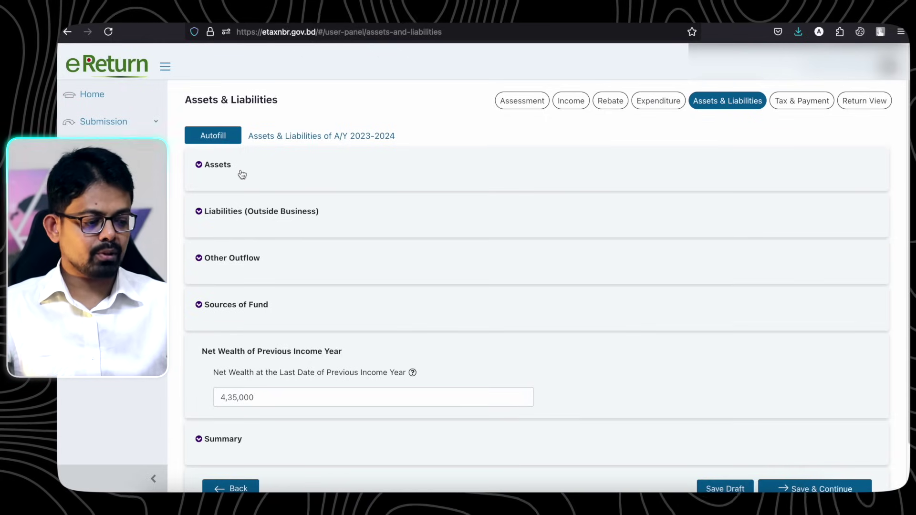
# - Expand the Assets section and look through its asset categories and existing entries
pyautogui.click(199, 167)
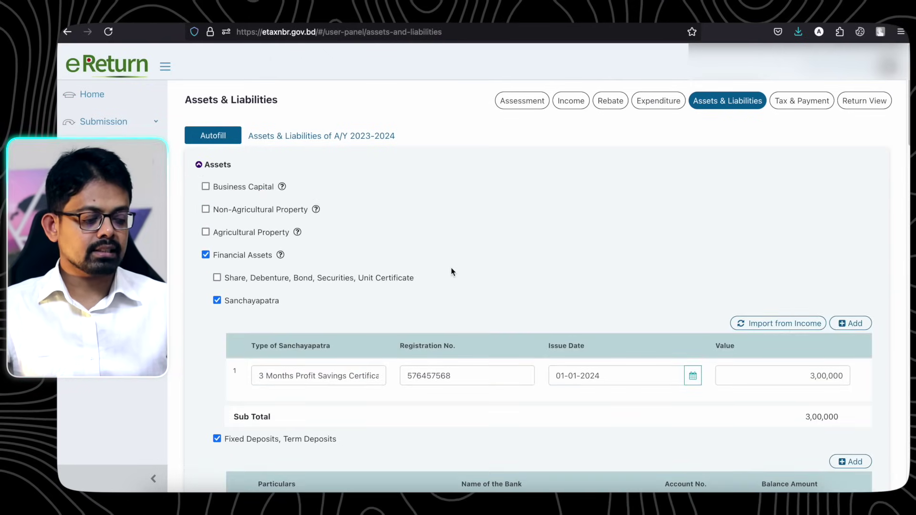
pyautogui.scroll(-5, 452, 272)
pyautogui.scroll(5, 452, 272)
pyautogui.scroll(-1, 451, 272)
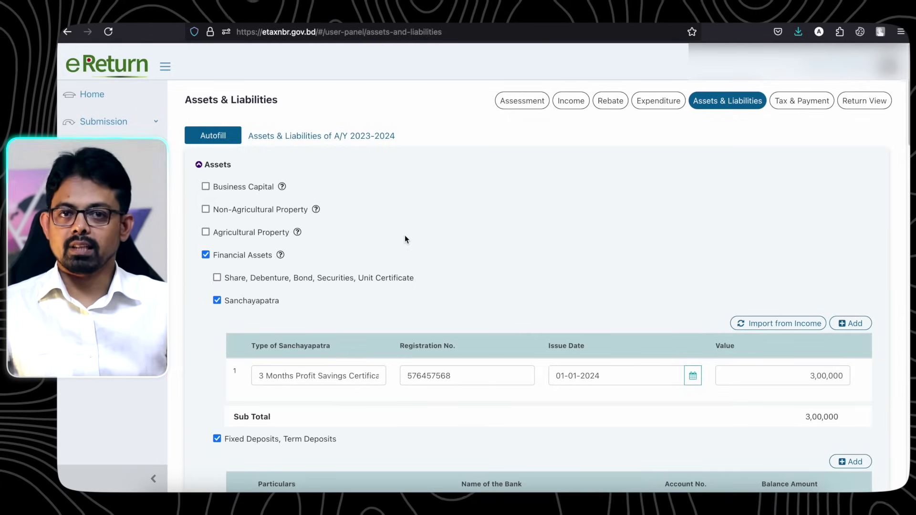
# - Read the help note explaining what counts as Business Capital
pyautogui.click(205, 187)
pyautogui.click(206, 187)
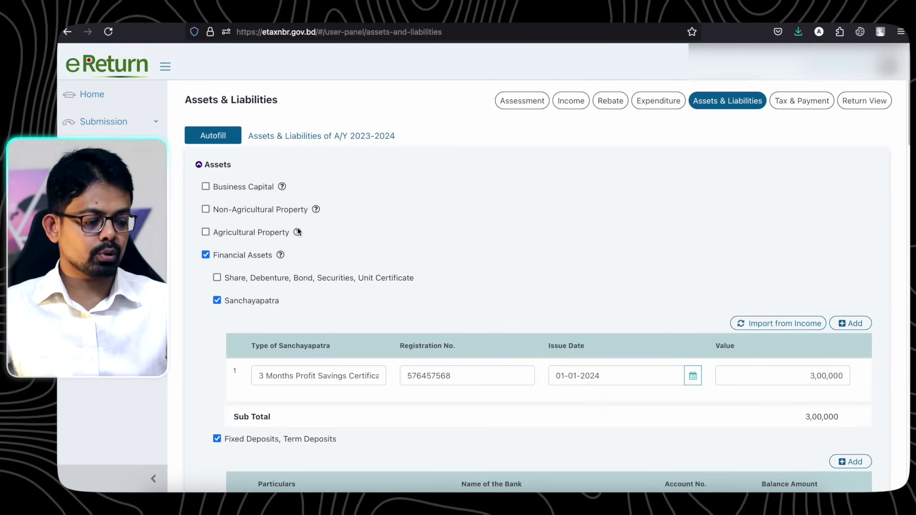
pyautogui.moveTo(299, 232)
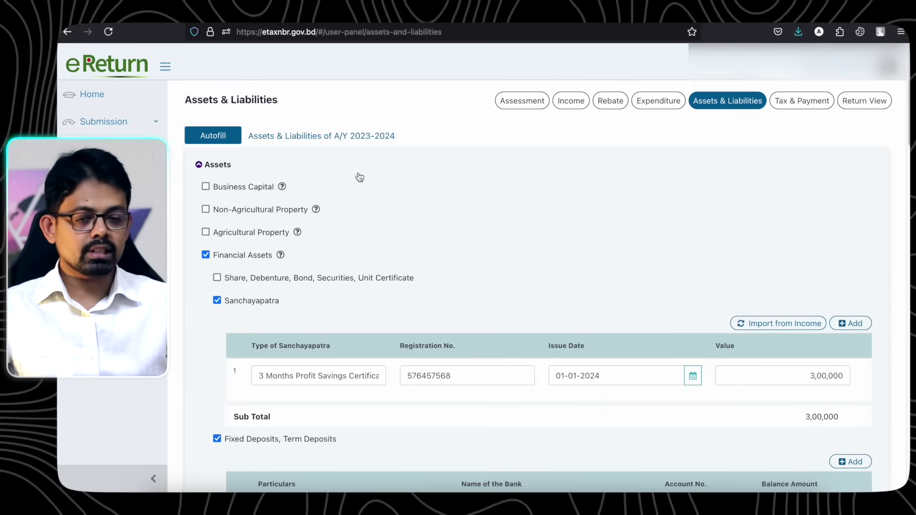
pyautogui.moveTo(285, 186)
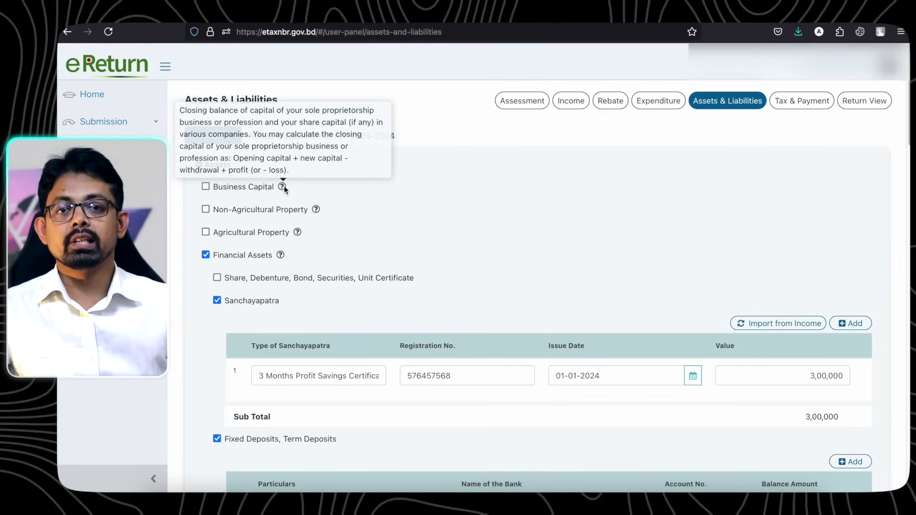
# - Enable Business Capital, examine the Director's Shareholdings in Limited Companies fields and acquisition types, and clear that subcategory again
pyautogui.click(205, 186)
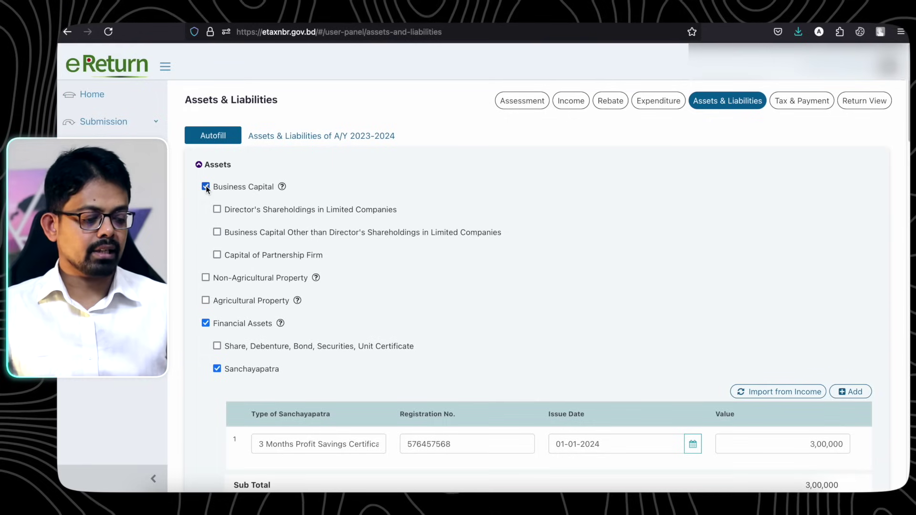
pyautogui.click(217, 210)
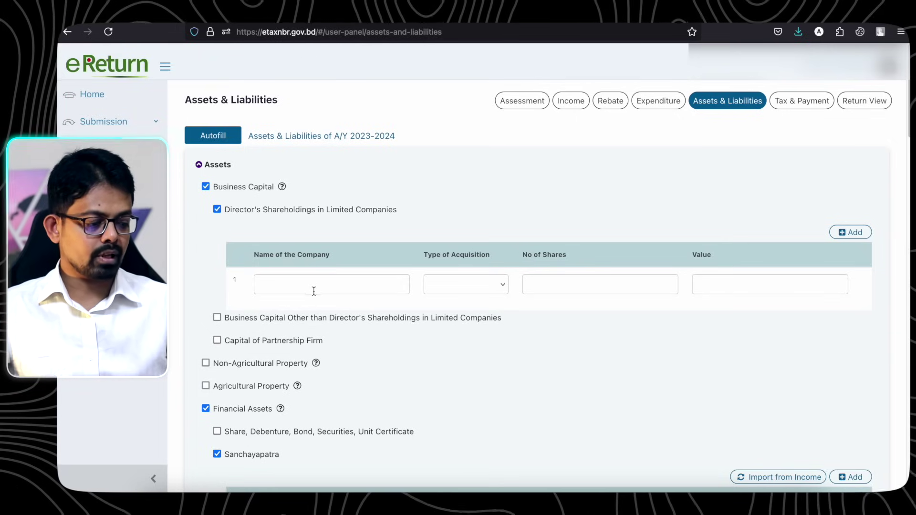
pyautogui.click(477, 289)
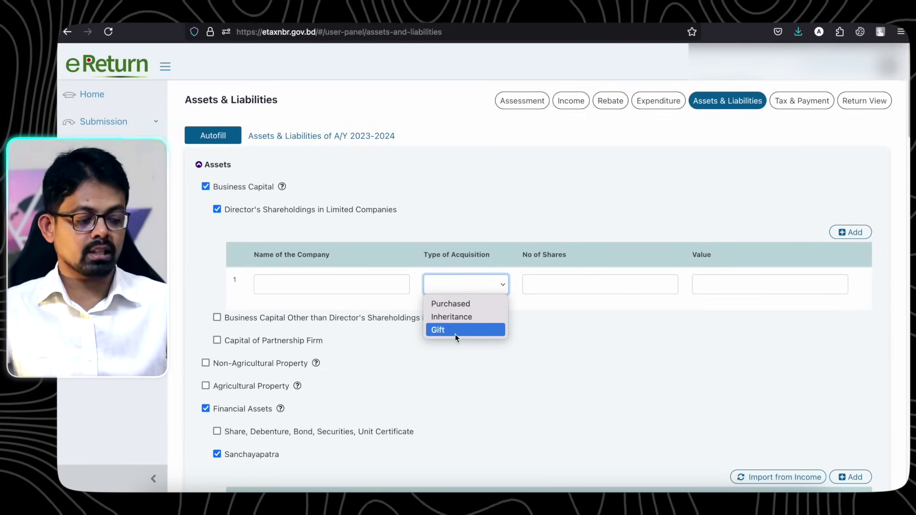
pyautogui.click(566, 284)
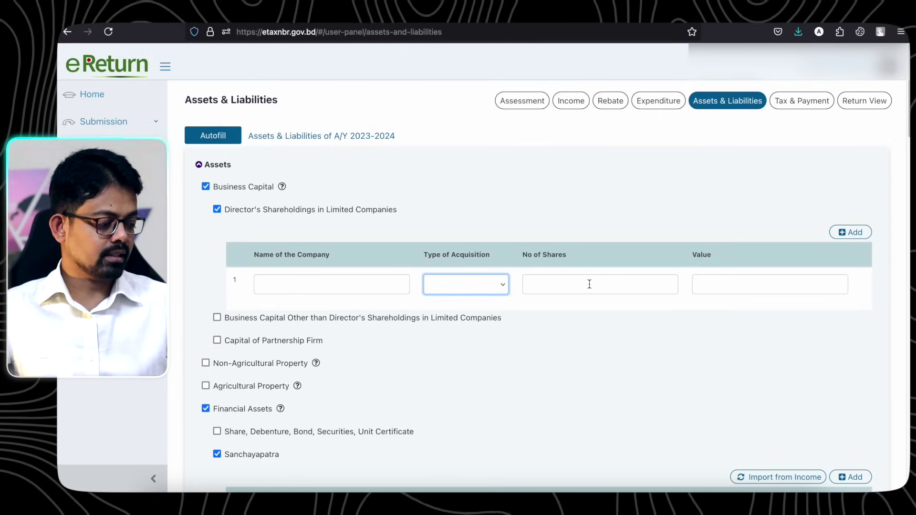
pyautogui.click(708, 289)
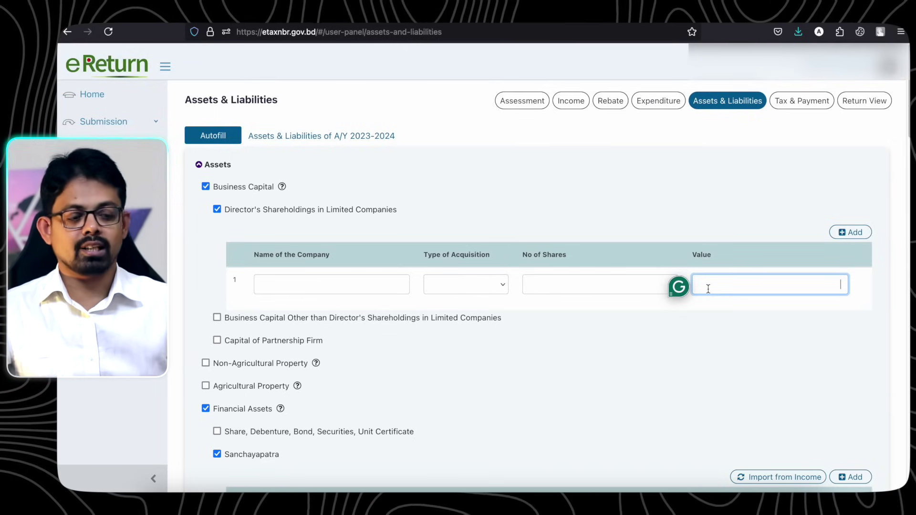
pyautogui.click(217, 210)
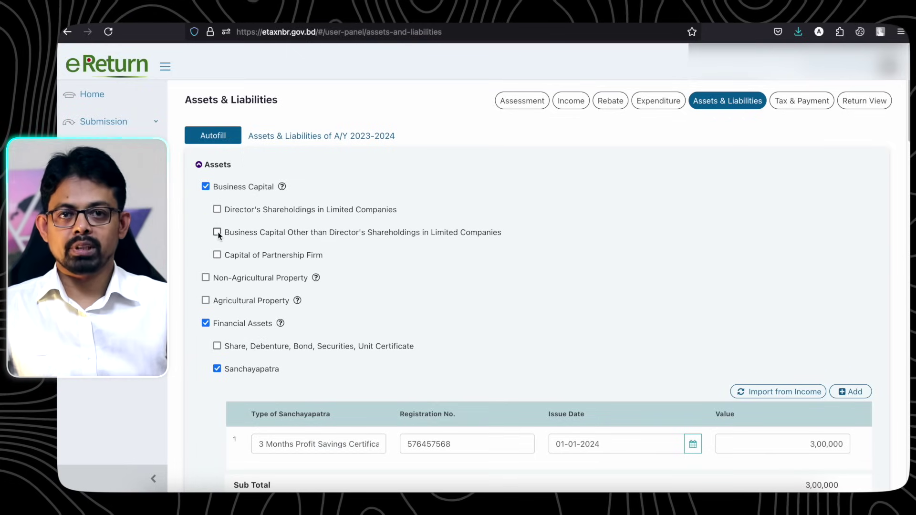
# - Examine the name, total asset and liabilities fields for Business Capital Other than Director's Shareholdings, and deselect the subcategory
pyautogui.click(217, 232)
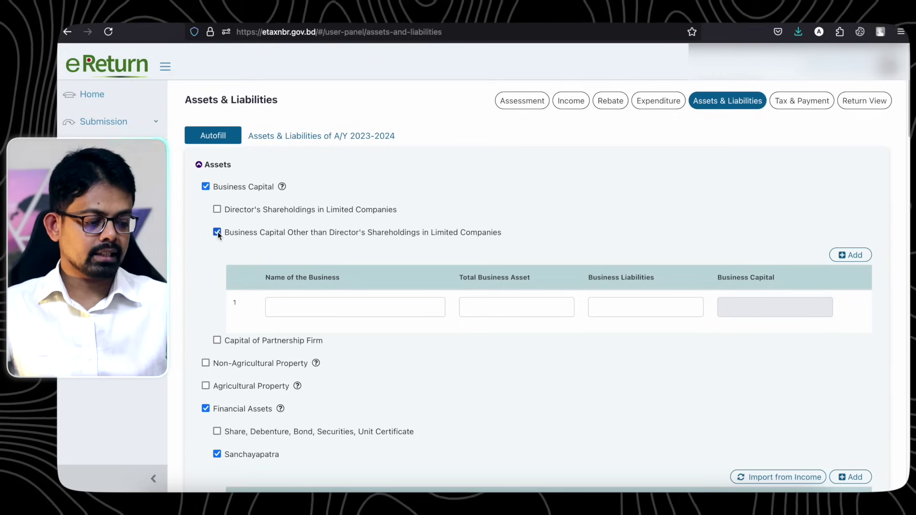
pyautogui.click(331, 313)
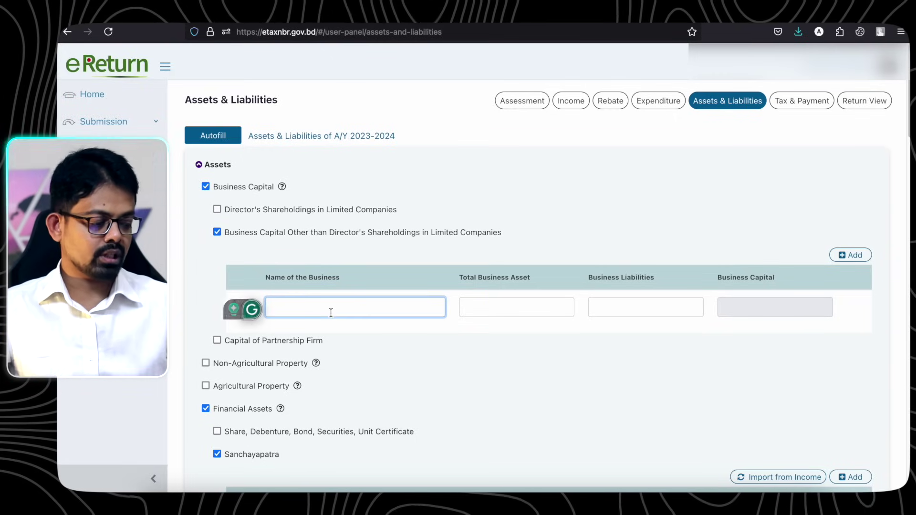
pyautogui.click(497, 303)
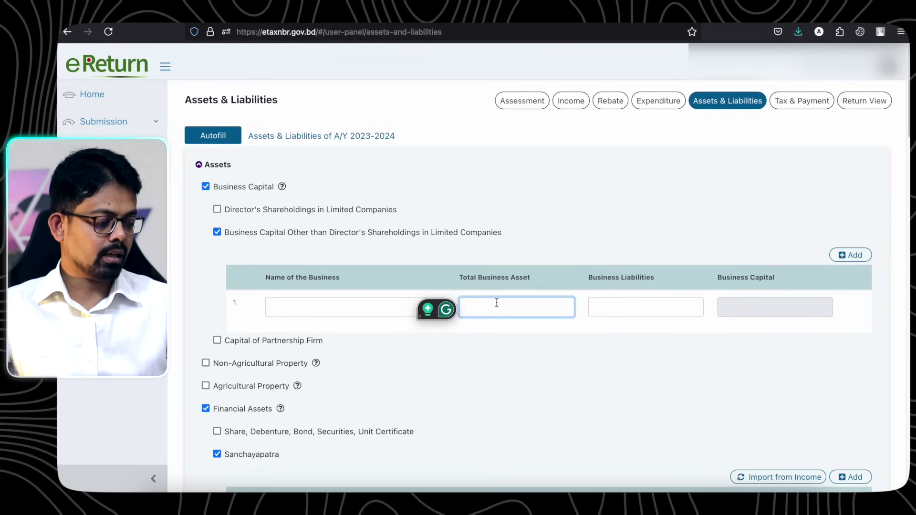
pyautogui.click(677, 307)
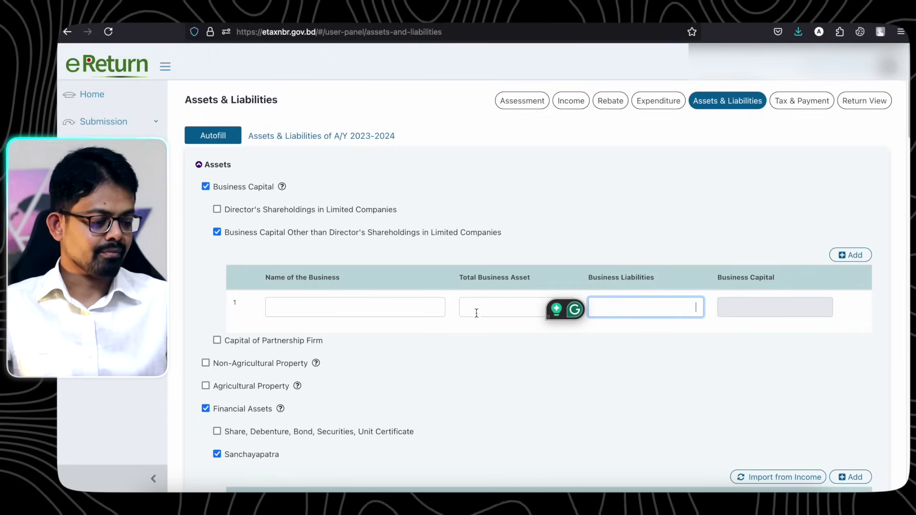
pyautogui.click(218, 232)
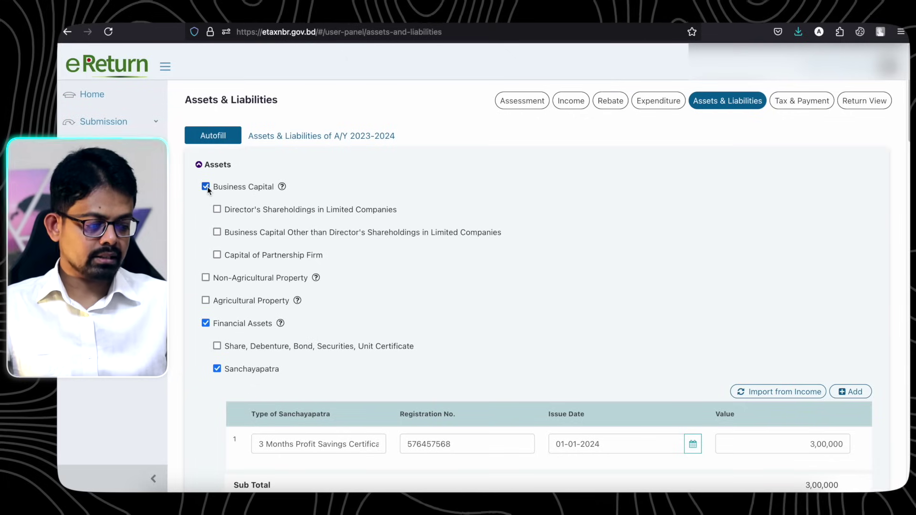
# - Examine the Capital of Partnership Firm fields, and deselect both that subcategory and Business Capital
pyautogui.click(217, 254)
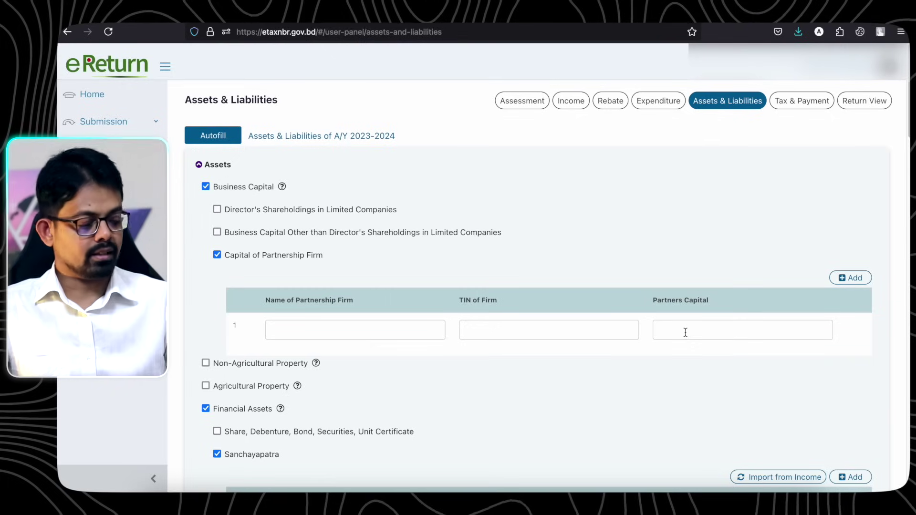
pyautogui.click(219, 254)
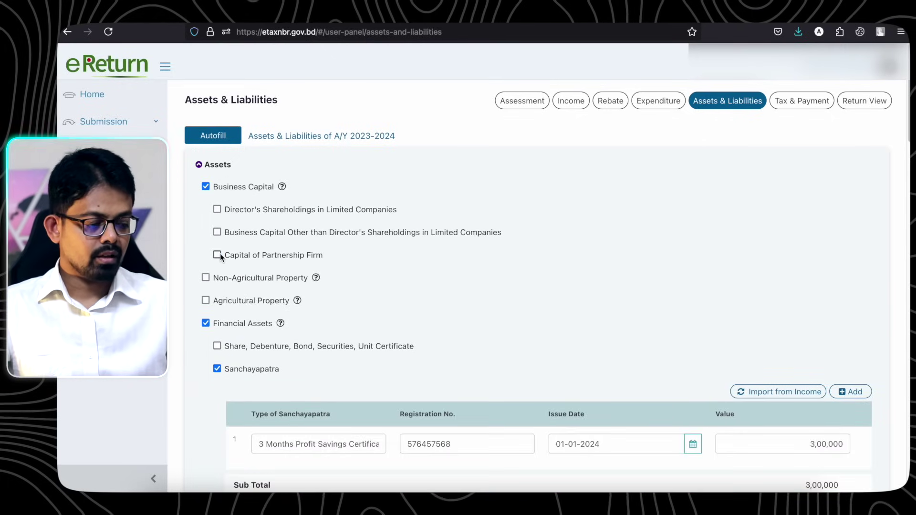
pyautogui.click(205, 187)
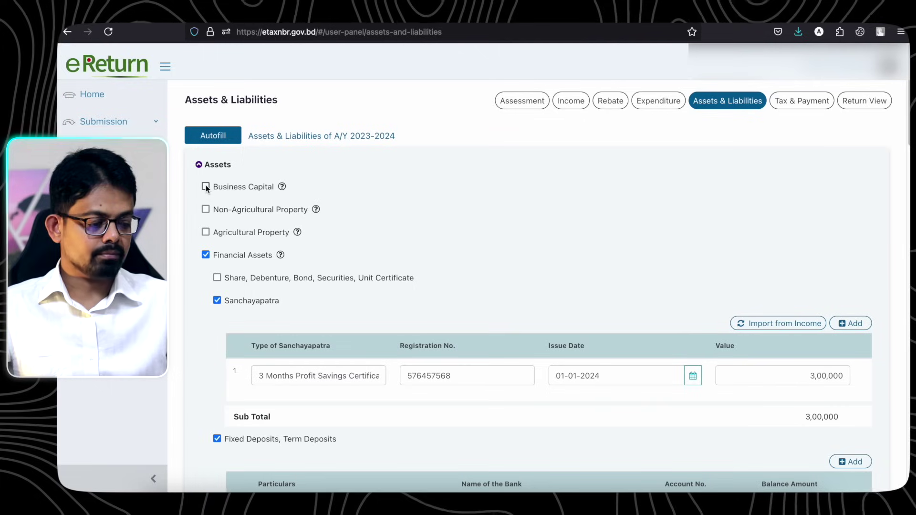
# - Enable the Non-Agricultural Property category and its property table, and check the available types of acquisition
pyautogui.click(205, 210)
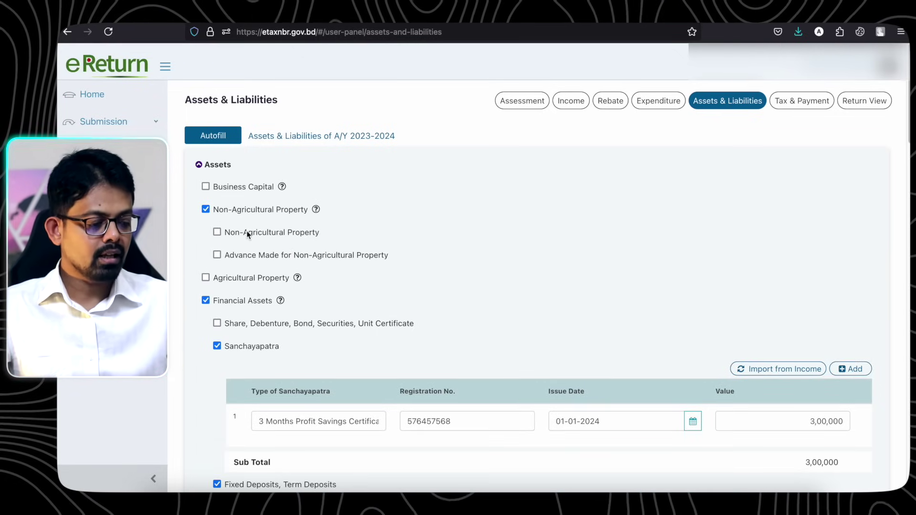
pyautogui.click(217, 232)
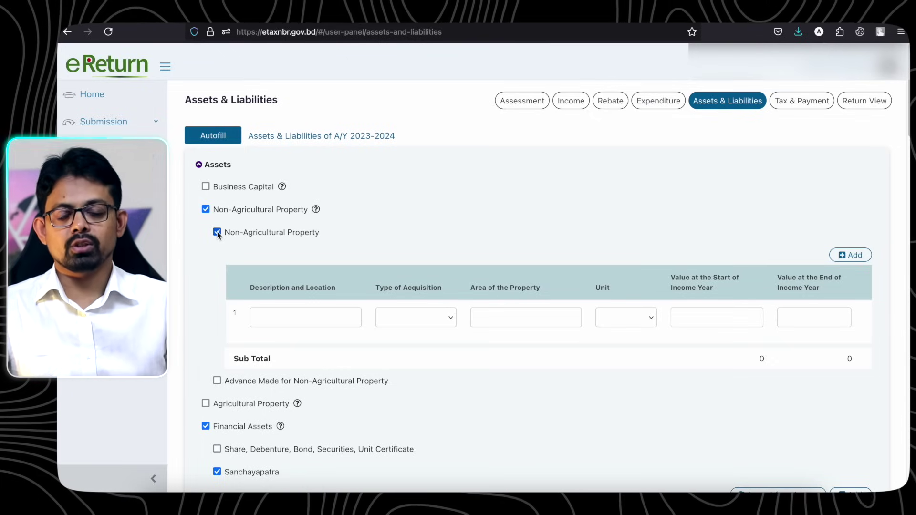
pyautogui.click(312, 317)
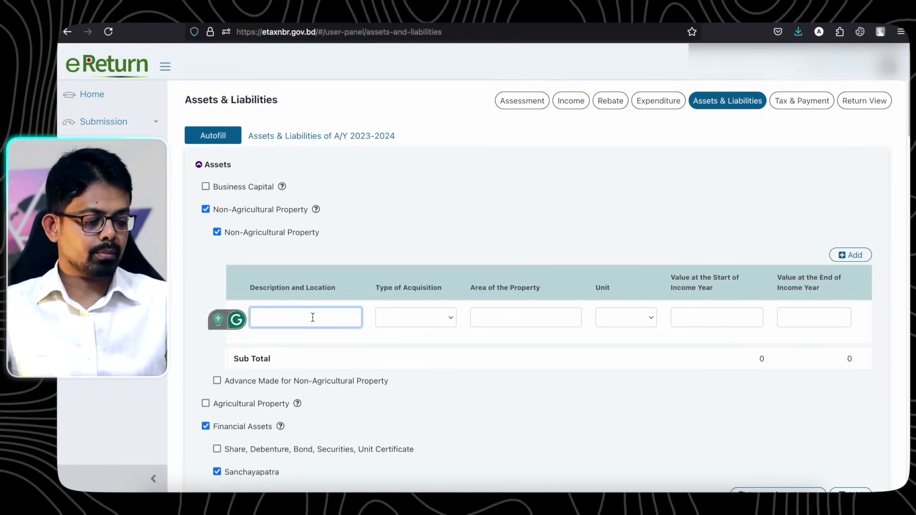
pyautogui.click(443, 314)
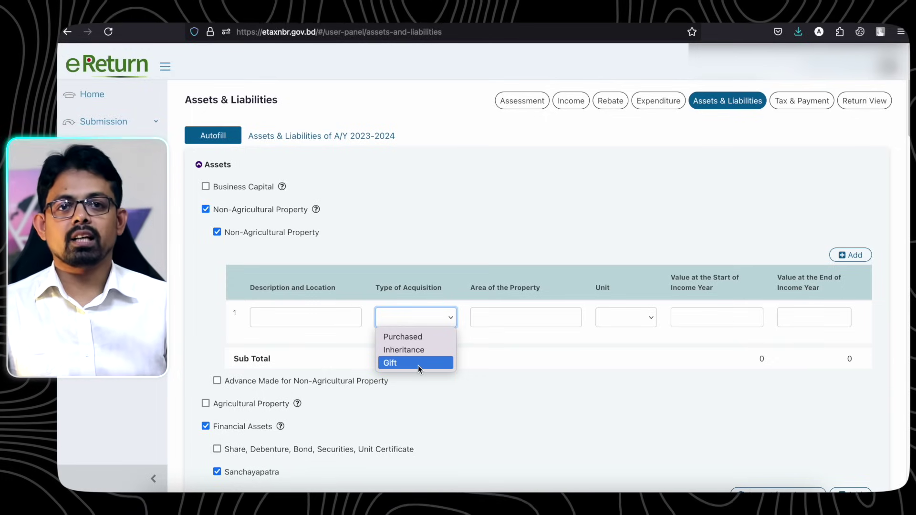
pyautogui.click(553, 332)
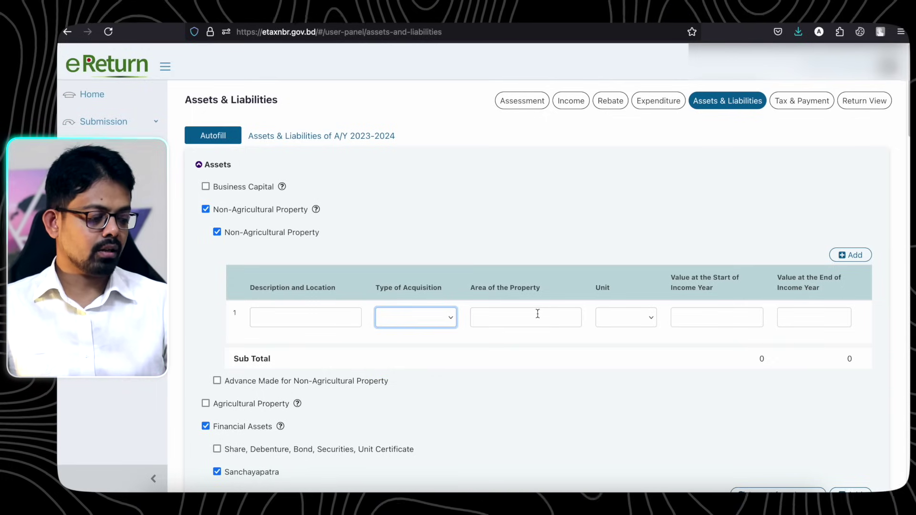
# - Set the property's area unit to acre, review its area and start and end value fields, and deselect the property table
pyautogui.click(538, 314)
pyautogui.click(628, 317)
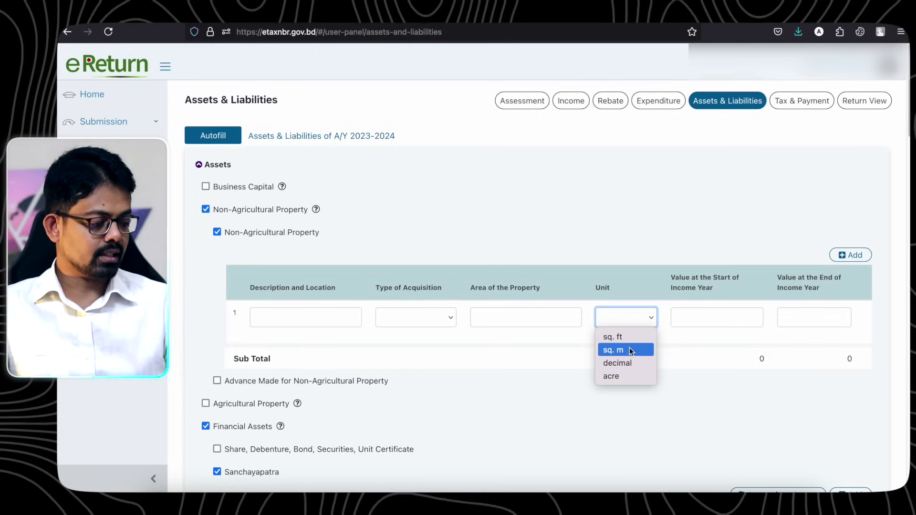
pyautogui.click(632, 377)
pyautogui.click(560, 317)
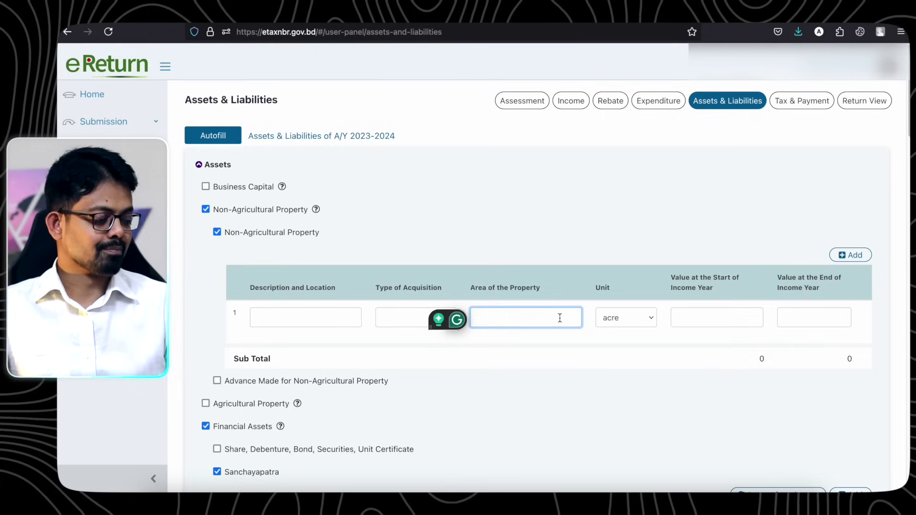
pyautogui.click(705, 323)
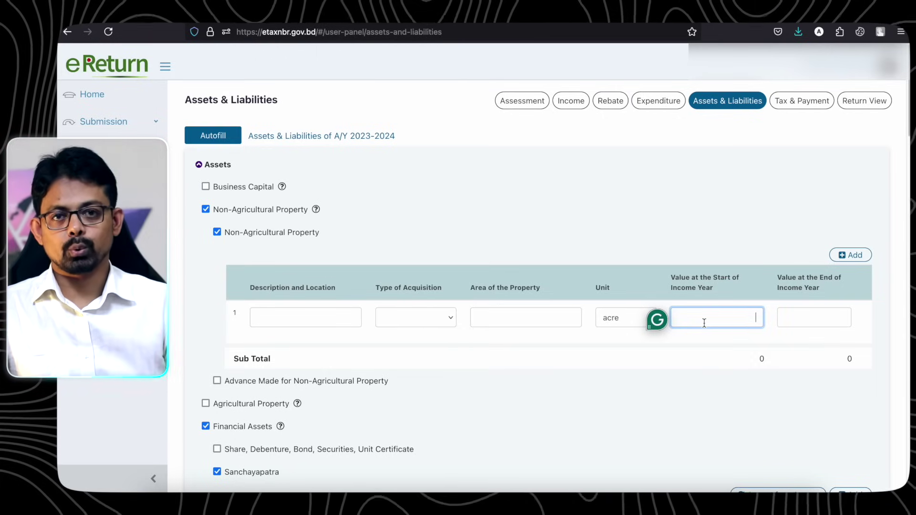
pyautogui.click(831, 318)
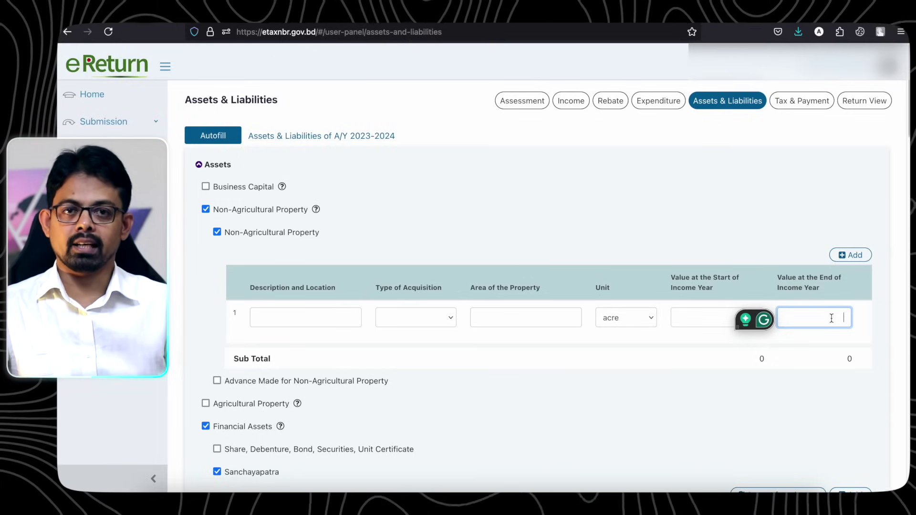
pyautogui.click(218, 232)
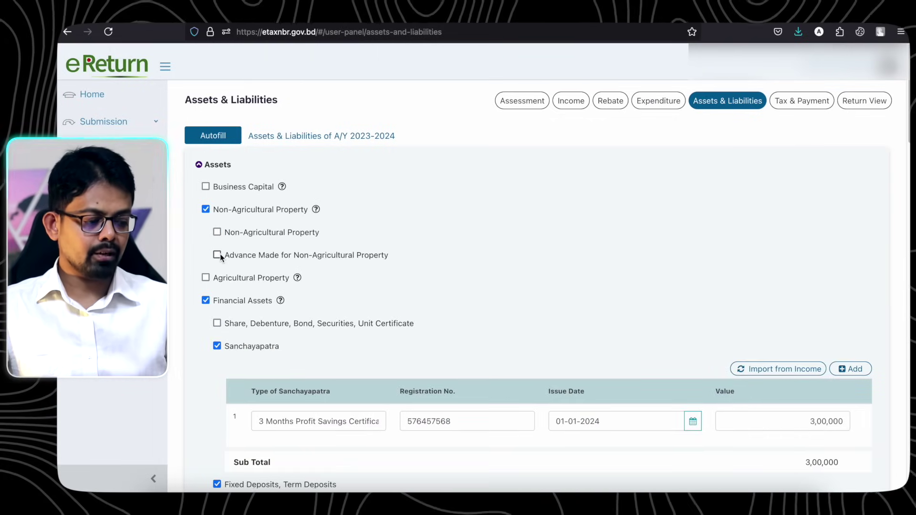
# - Try Advance Made for Non-Agricultural Property with acquisition type Purchased, review its advance amount fields, and deselect the subcategory
pyautogui.click(220, 254)
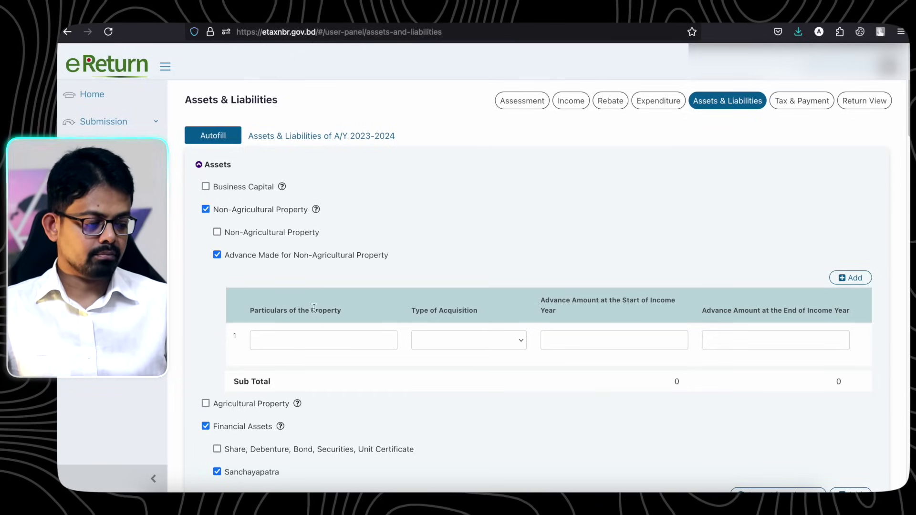
pyautogui.click(312, 345)
pyautogui.click(477, 342)
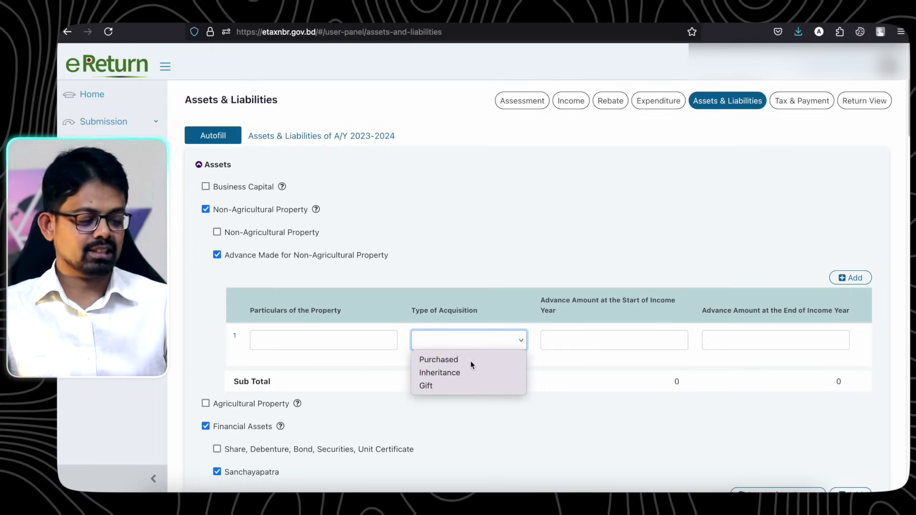
pyautogui.click(471, 360)
pyautogui.click(586, 341)
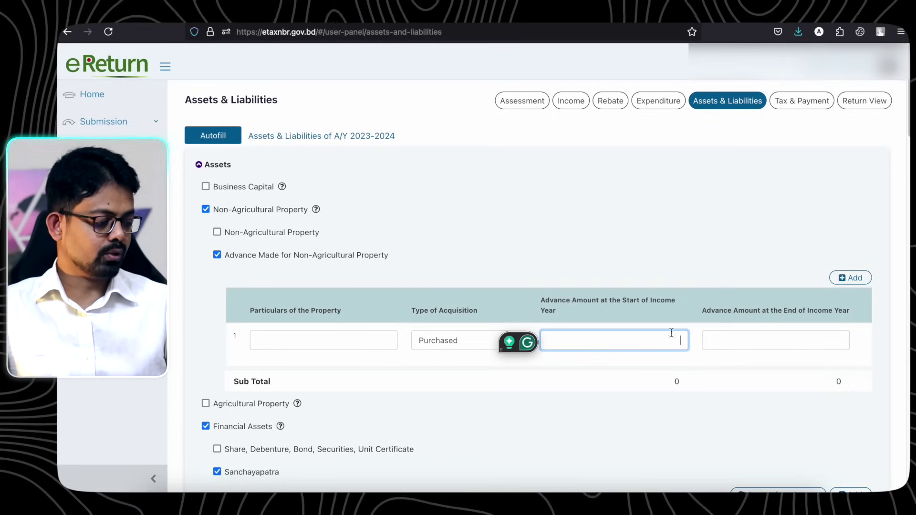
pyautogui.click(746, 337)
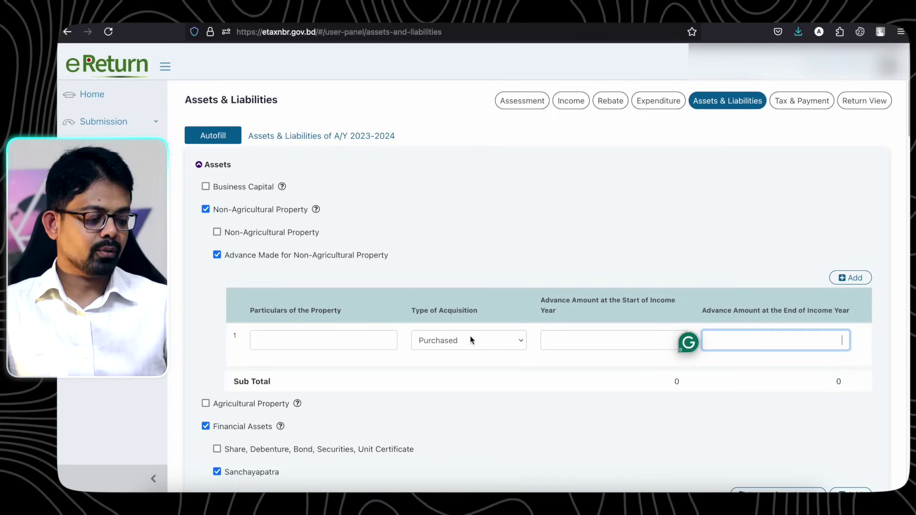
pyautogui.click(219, 254)
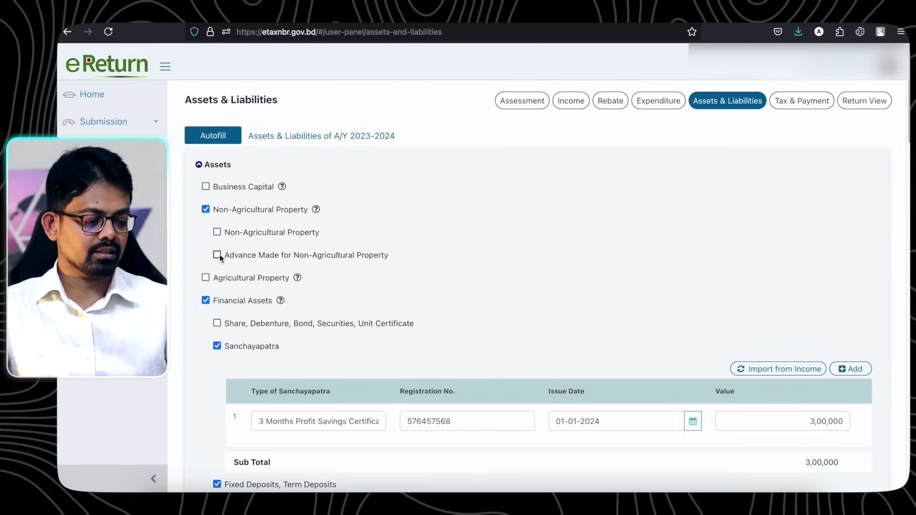
# - Enable the Agricultural Property category and check the available types of acquisition in its table
pyautogui.scroll(-1, 272, 288)
pyautogui.scroll(-5, 272, 288)
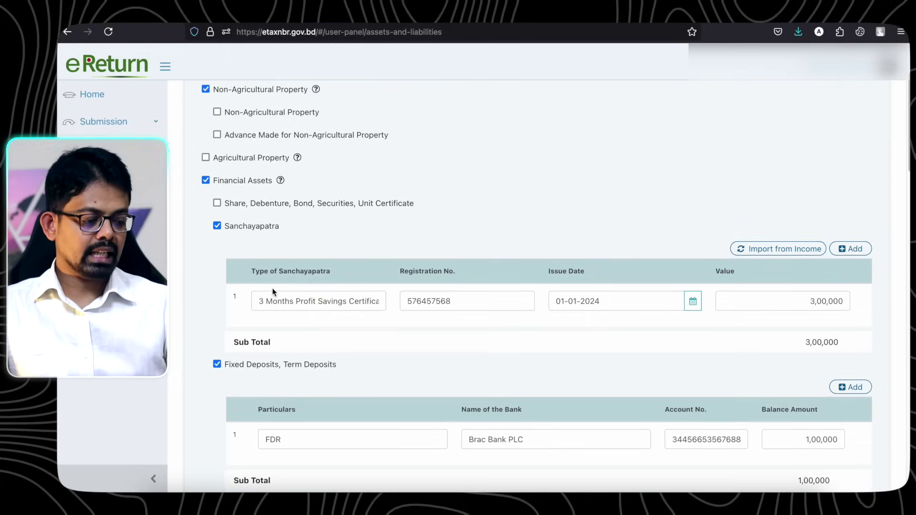
pyautogui.click(205, 152)
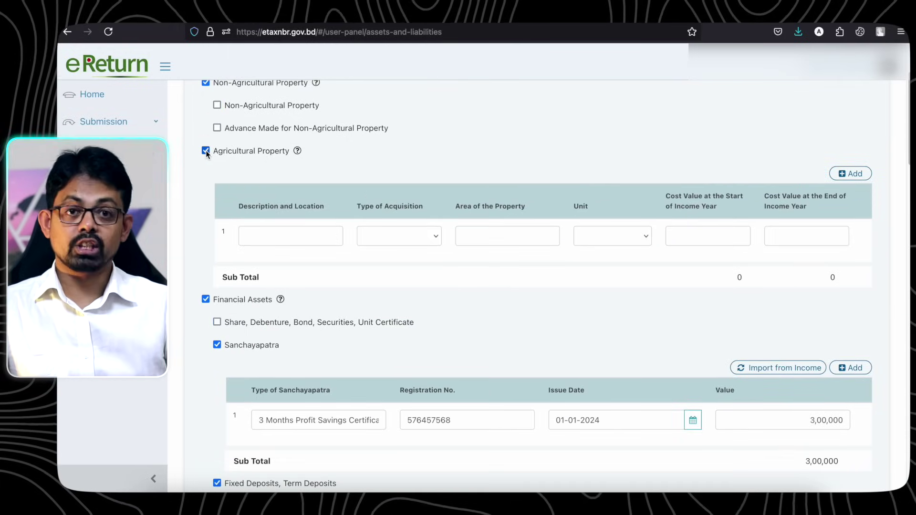
pyautogui.click(288, 238)
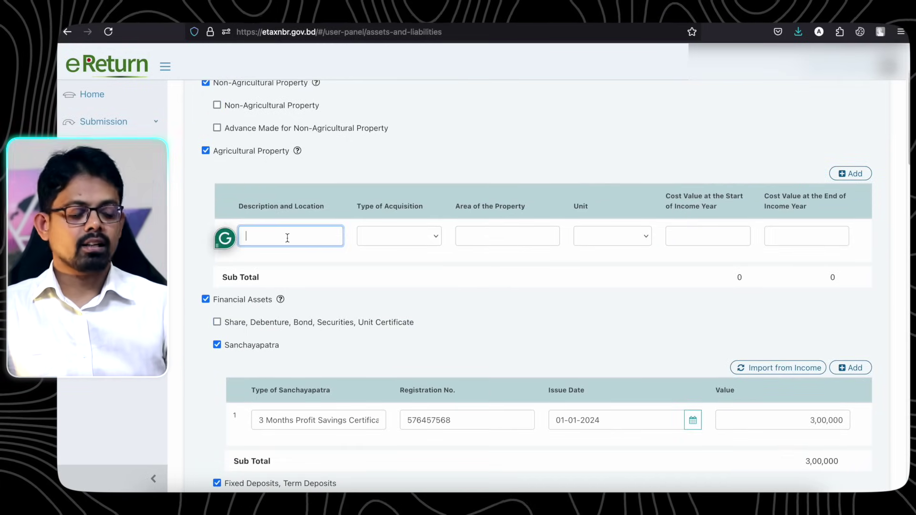
pyautogui.click(430, 237)
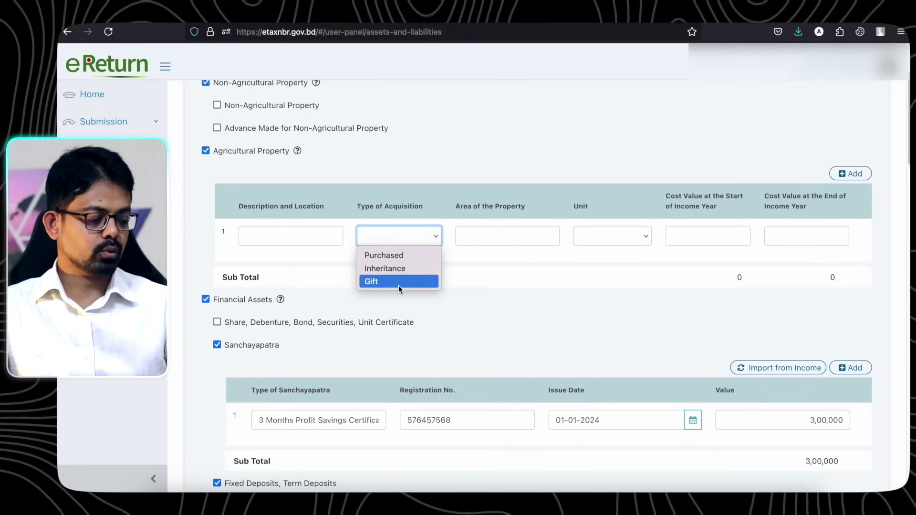
# - Check the area unit options for the agricultural property, and deselect both the Agricultural Property and Non-Agricultural Property categories
pyautogui.click(507, 241)
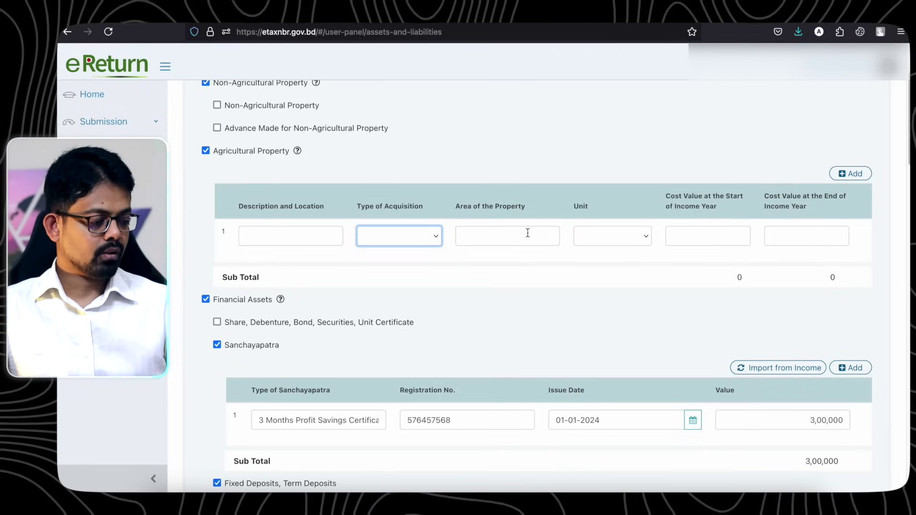
pyautogui.click(626, 237)
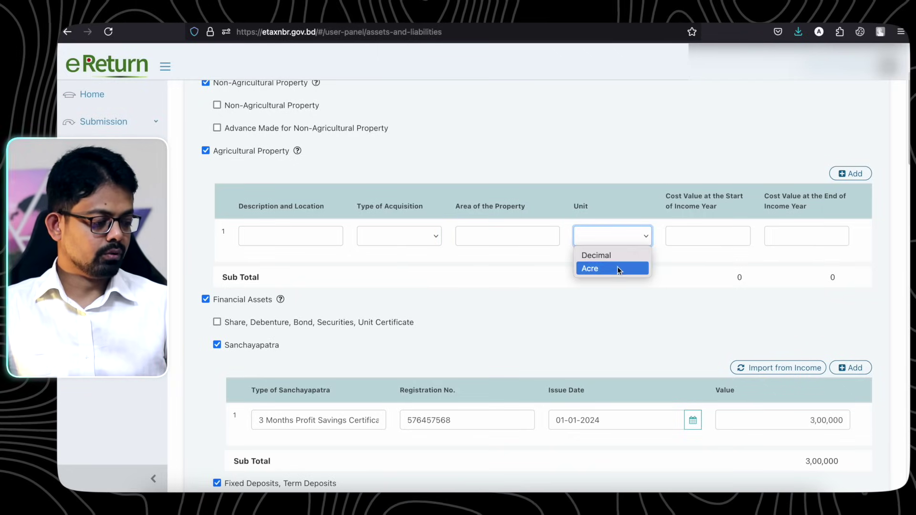
pyautogui.click(510, 232)
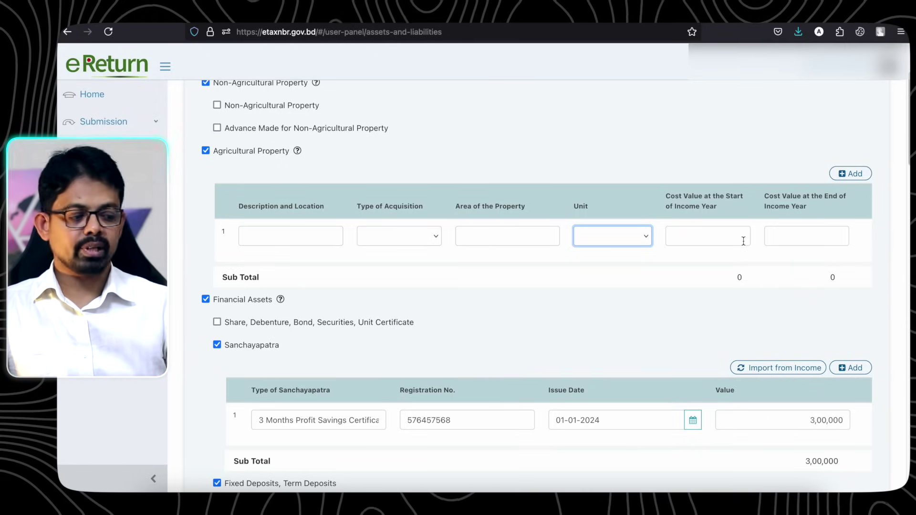
pyautogui.click(206, 151)
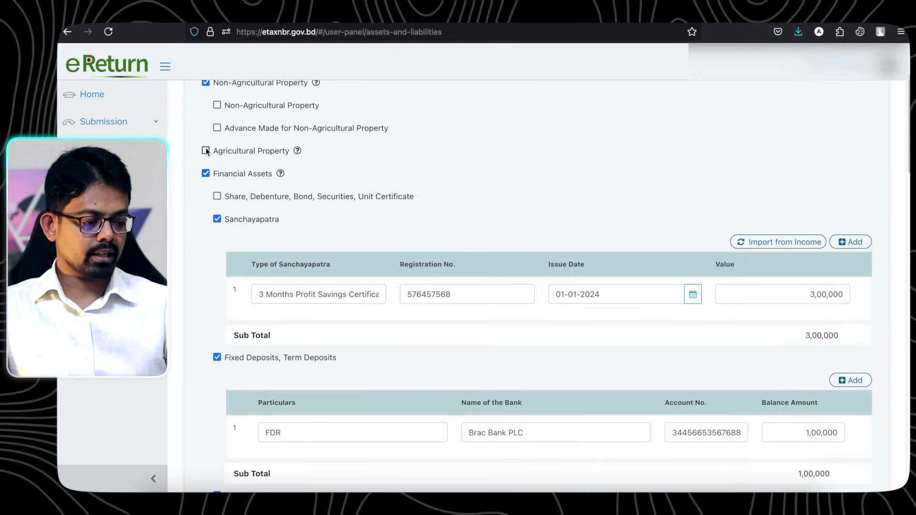
pyautogui.scroll(3, 218, 172)
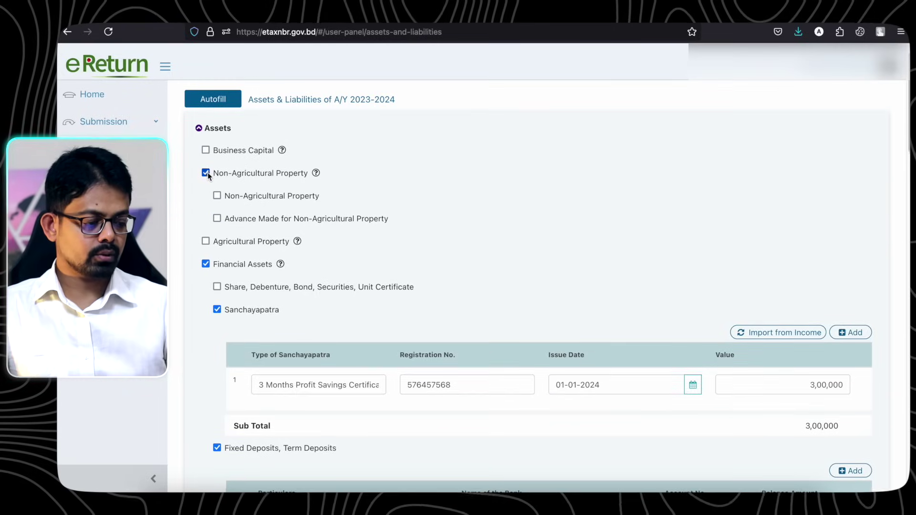
pyautogui.click(206, 173)
# - Try Share, Debenture, Bond, Securities, Unit Certificate with acquisition type Purchased, review its brokerage house and cost value fields, and deselect the subcategory
pyautogui.scroll(-2, 514, 225)
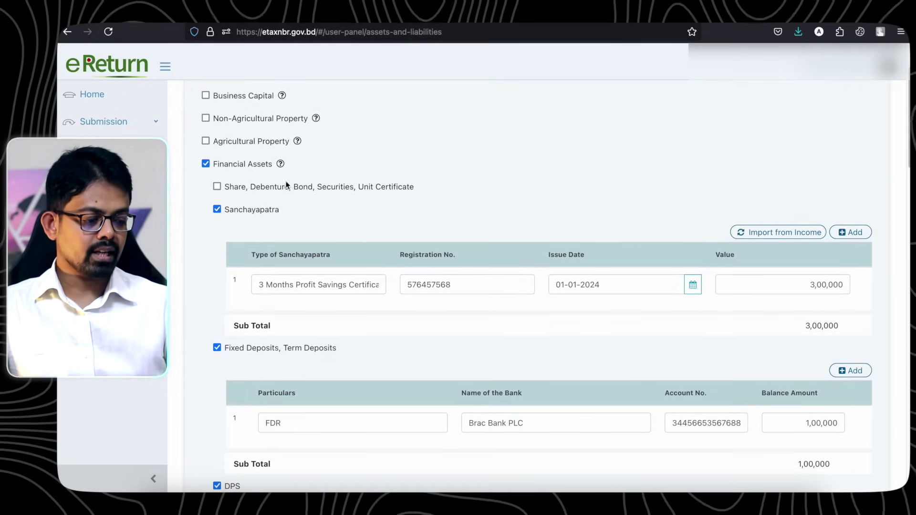
pyautogui.click(217, 187)
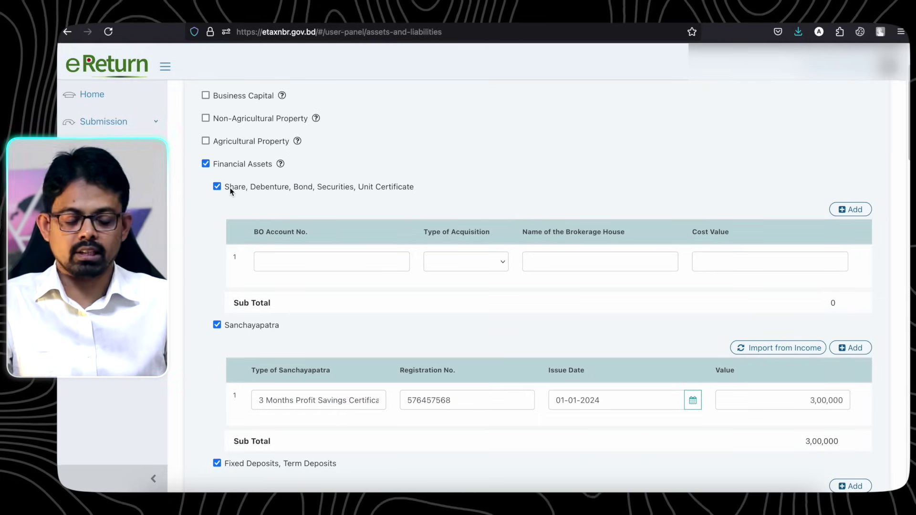
pyautogui.click(297, 261)
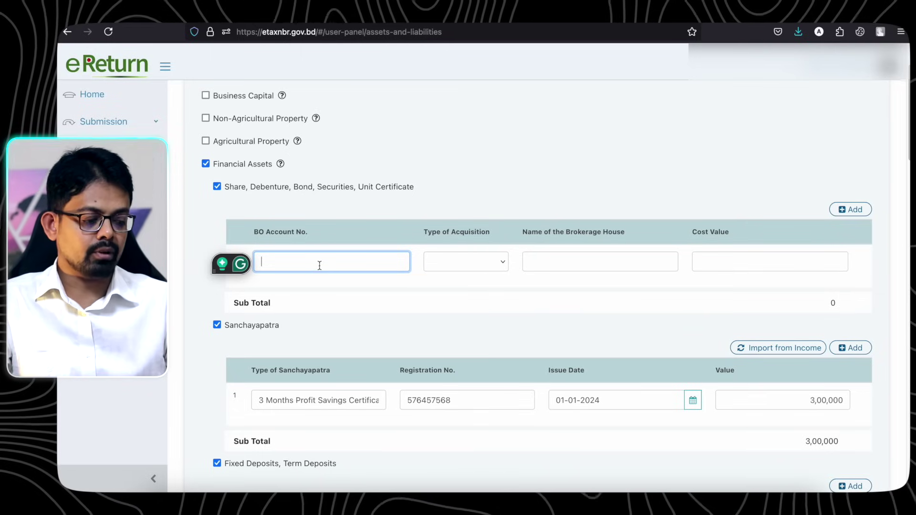
pyautogui.click(476, 267)
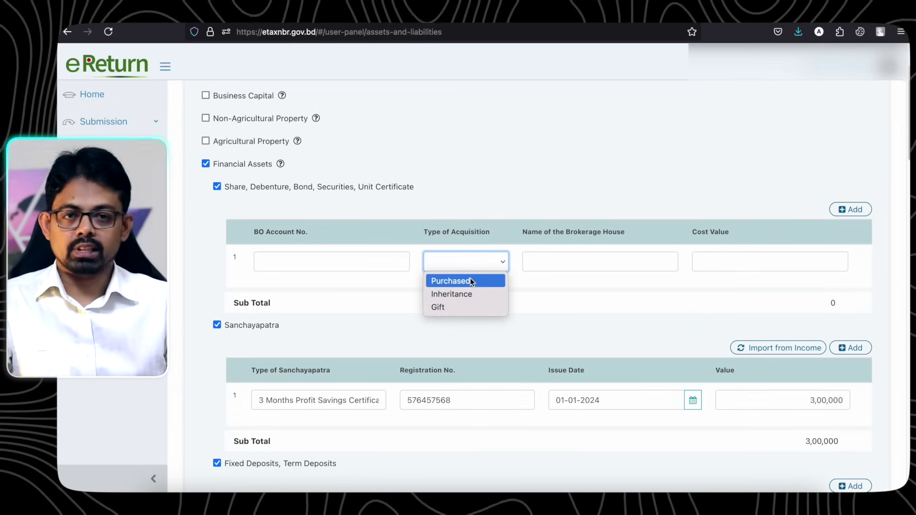
pyautogui.click(471, 282)
pyautogui.click(460, 258)
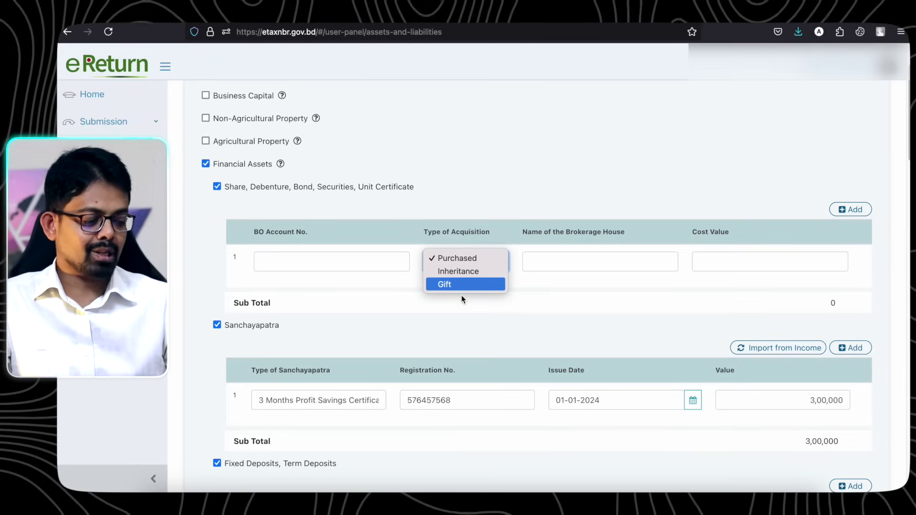
pyautogui.click(468, 260)
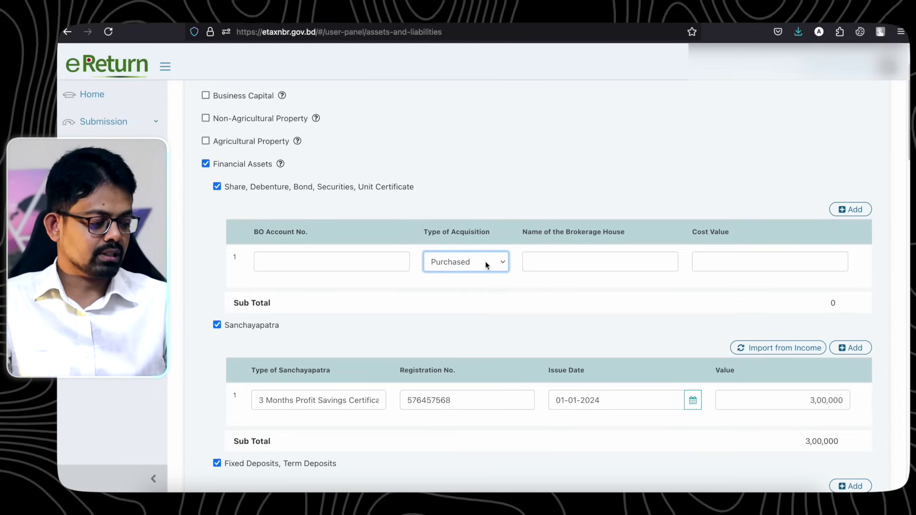
pyautogui.click(574, 267)
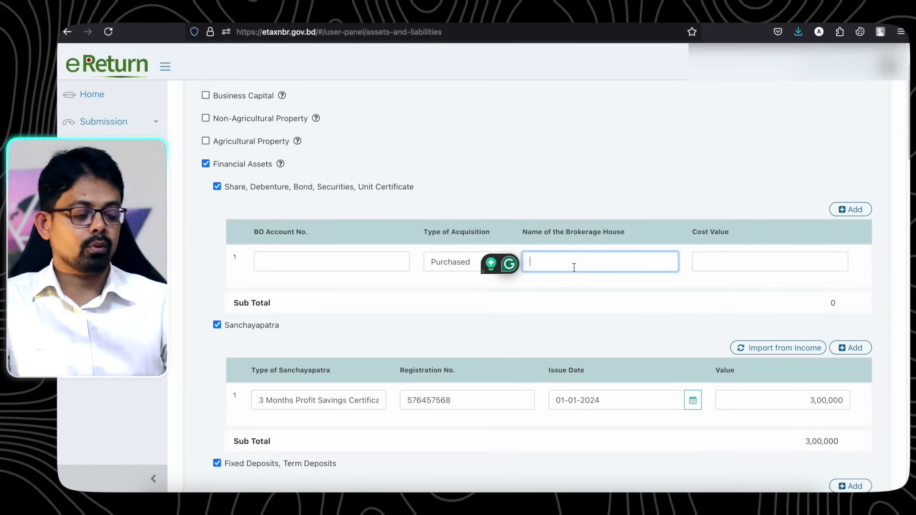
pyautogui.click(730, 270)
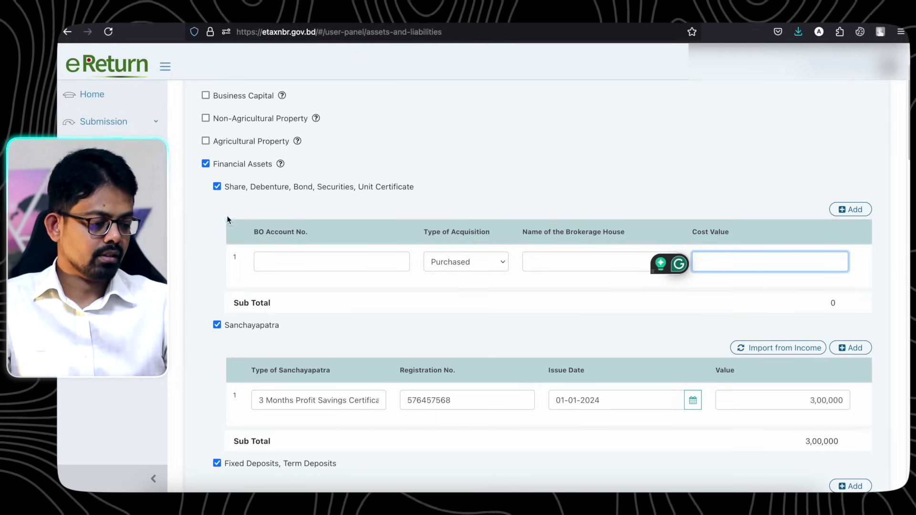
pyautogui.click(217, 187)
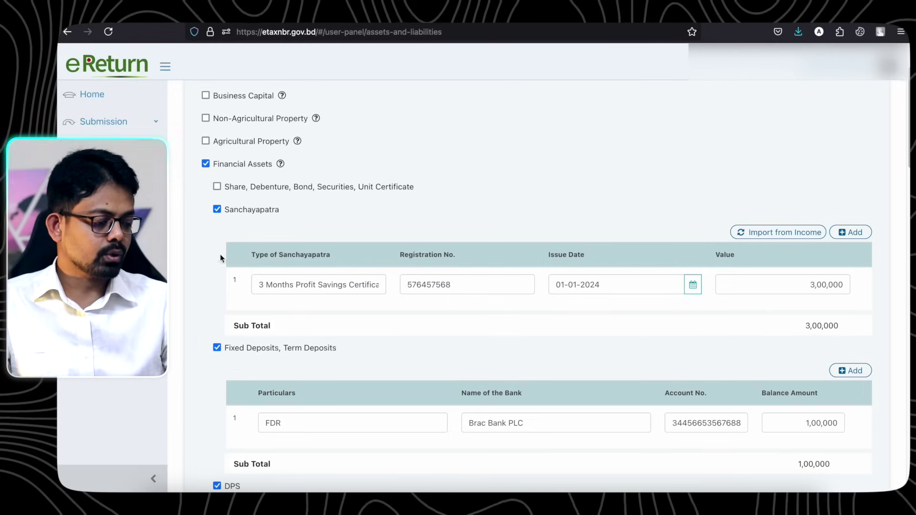
# - Read the full type of savings certificate entered in the first Sanchayapatra row
pyautogui.moveTo(261, 287); pyautogui.dragTo(390, 296)
pyautogui.moveTo(335, 286); pyautogui.dragTo(220, 287)
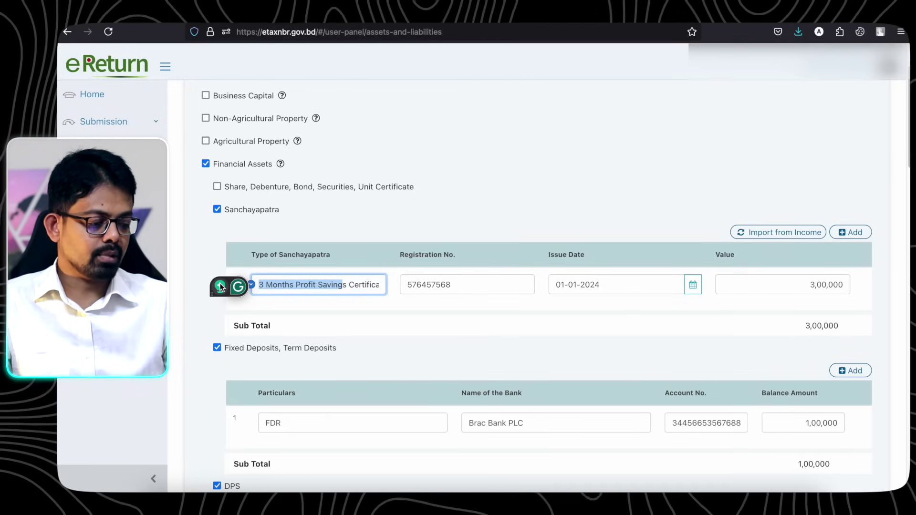
pyautogui.click(353, 286)
pyautogui.moveTo(321, 286); pyautogui.dragTo(385, 290)
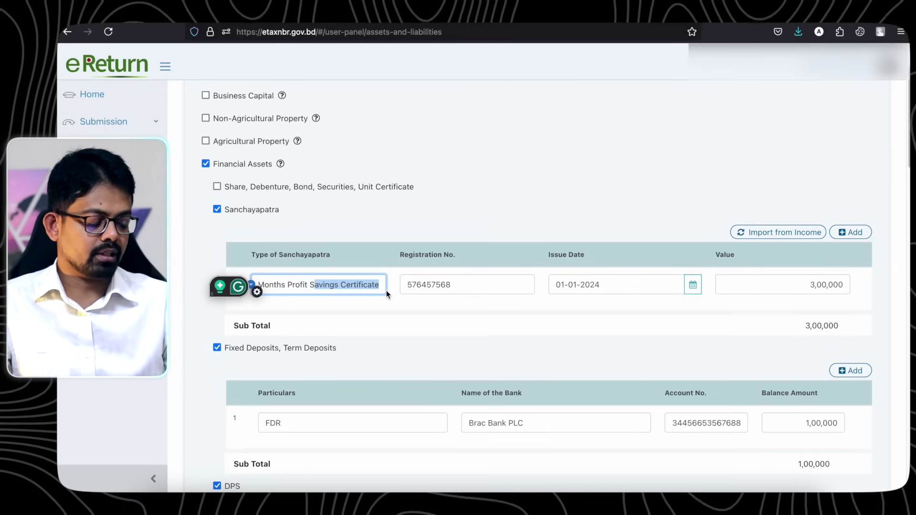
pyautogui.click(345, 285)
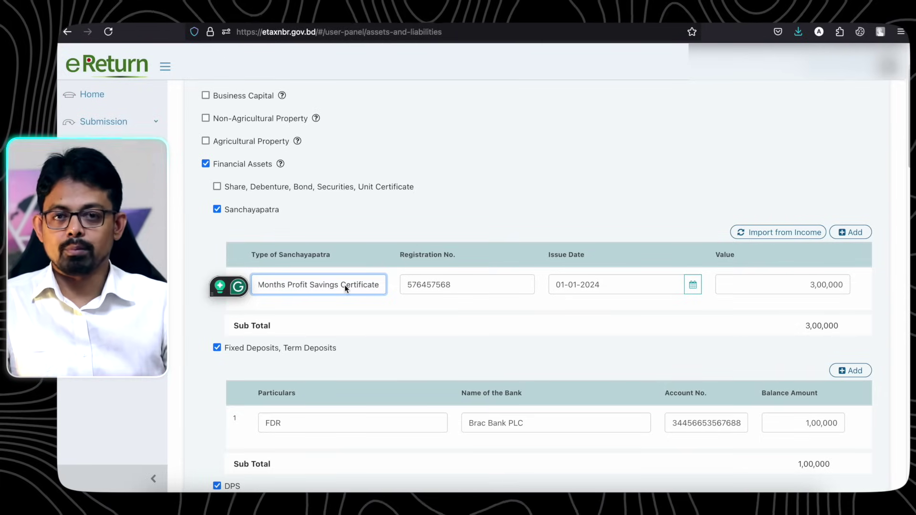
# - Review the registration number, issue date and value fields of the first Sanchayapatra row
pyautogui.click(472, 282)
pyautogui.moveTo(472, 282); pyautogui.dragTo(396, 281)
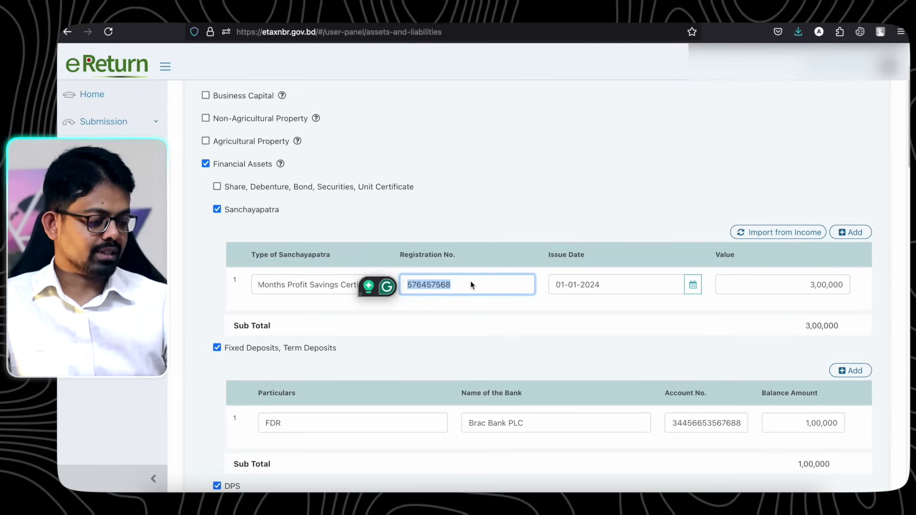
pyautogui.click(610, 287)
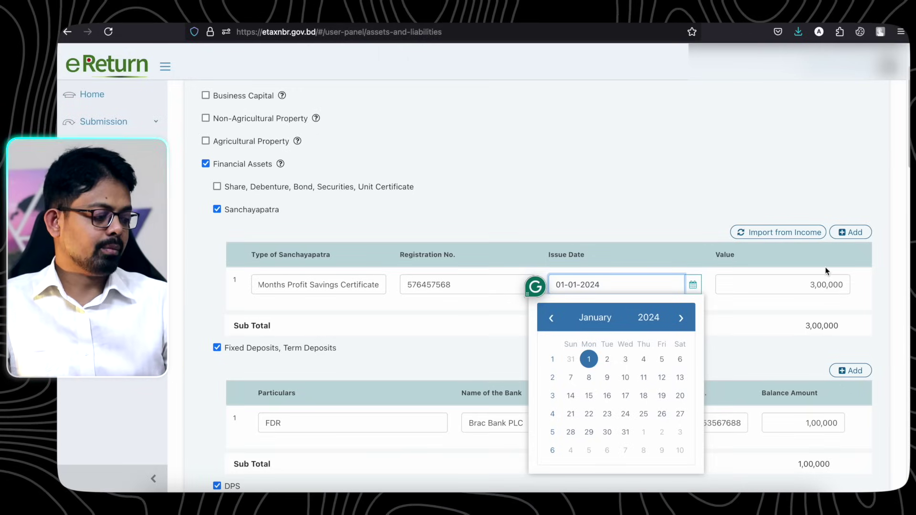
pyautogui.click(807, 285)
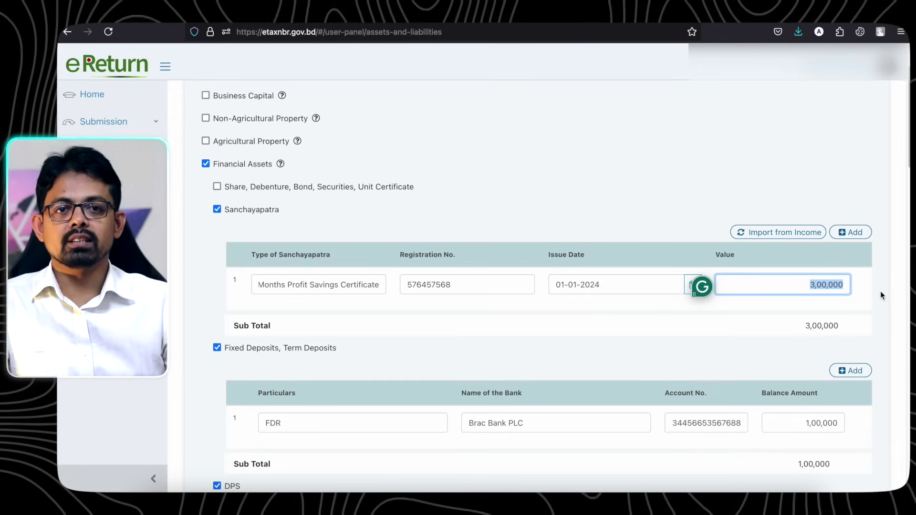
pyautogui.click(574, 307)
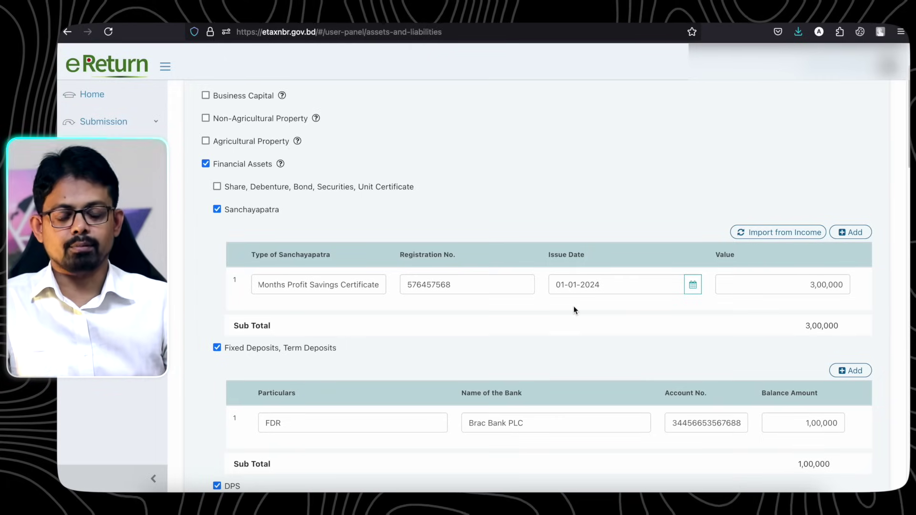
pyautogui.moveTo(798, 286); pyautogui.dragTo(868, 292)
pyautogui.click(740, 318)
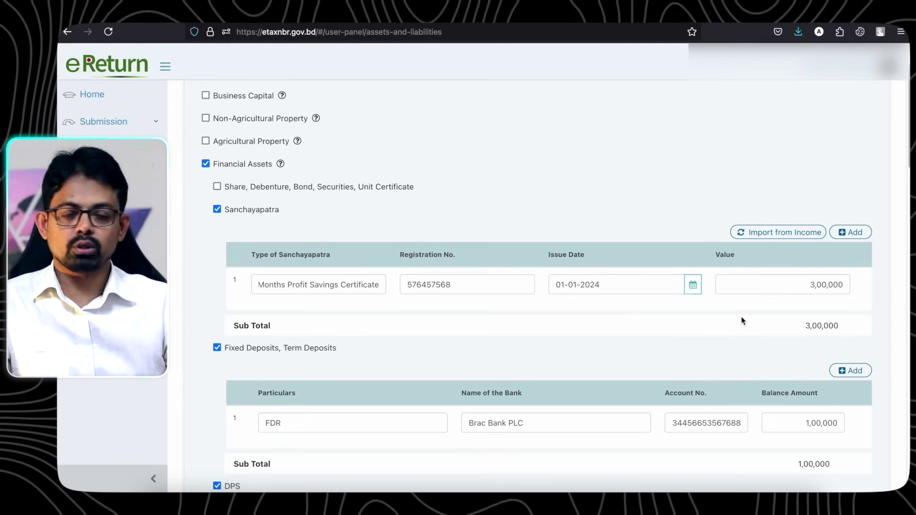
# - Try adding a second row to the Sanchayapatra, Fixed Deposits and DPS tables, deleting each blank row again
pyautogui.click(852, 233)
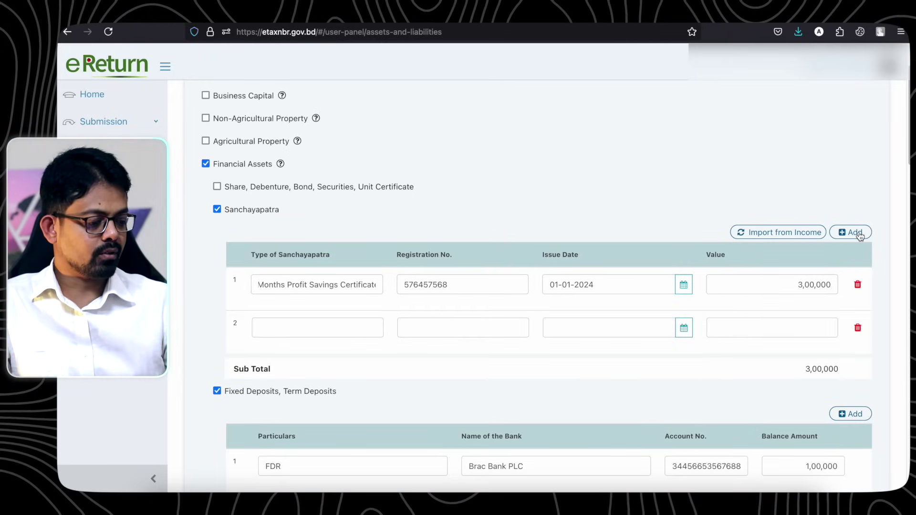
pyautogui.click(857, 328)
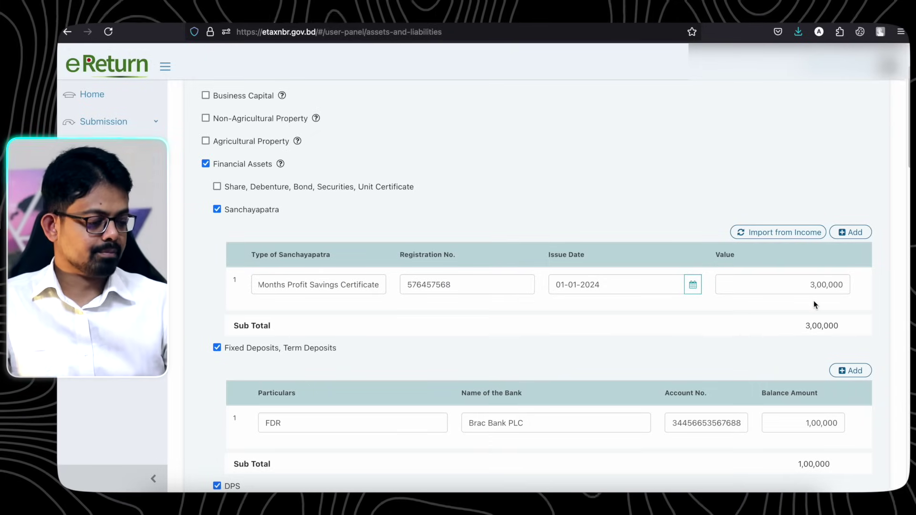
pyautogui.scroll(-1, 720, 340)
pyautogui.scroll(-4, 720, 339)
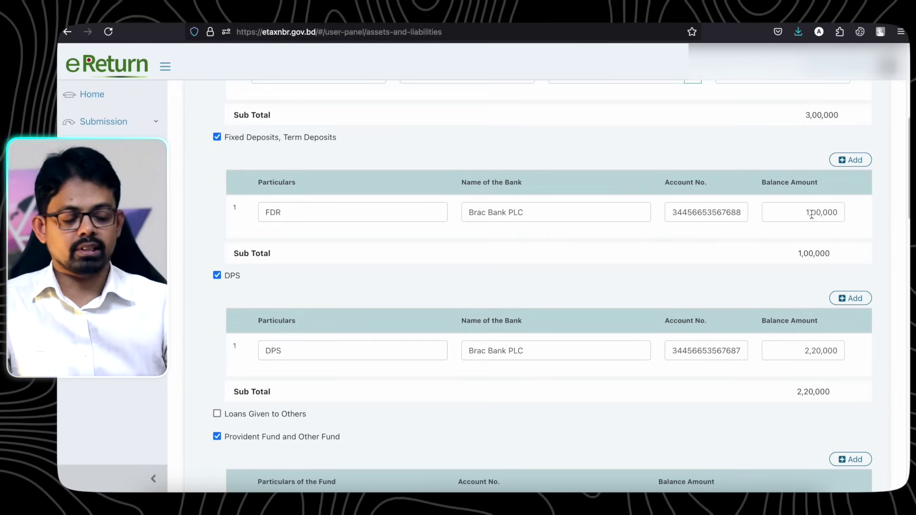
pyautogui.click(844, 160)
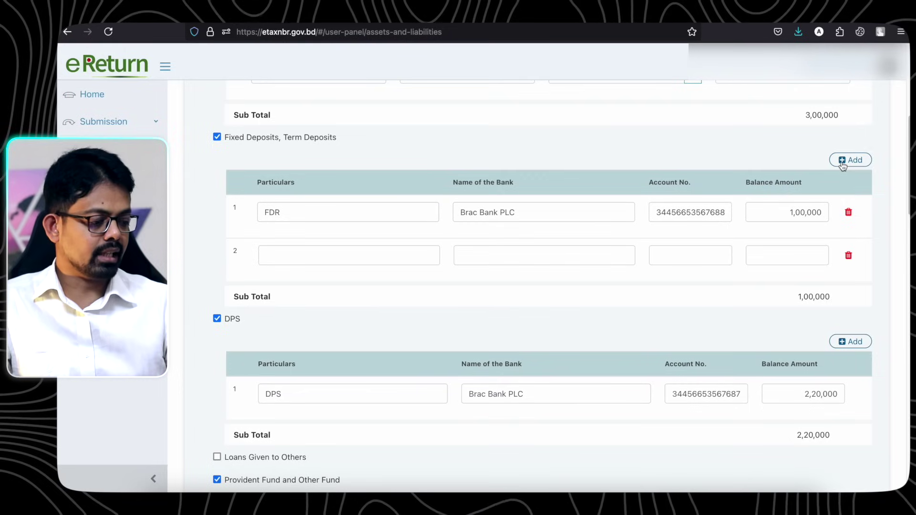
pyautogui.click(847, 255)
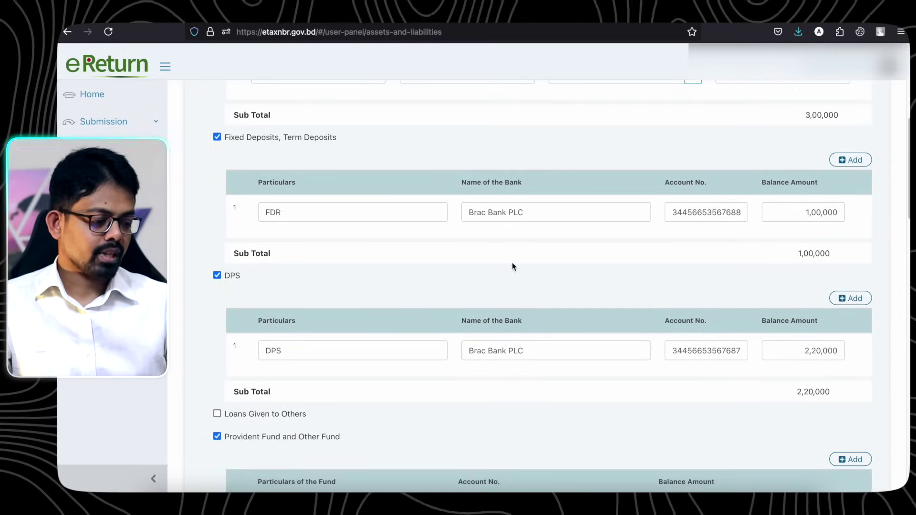
pyautogui.scroll(-2, 512, 262)
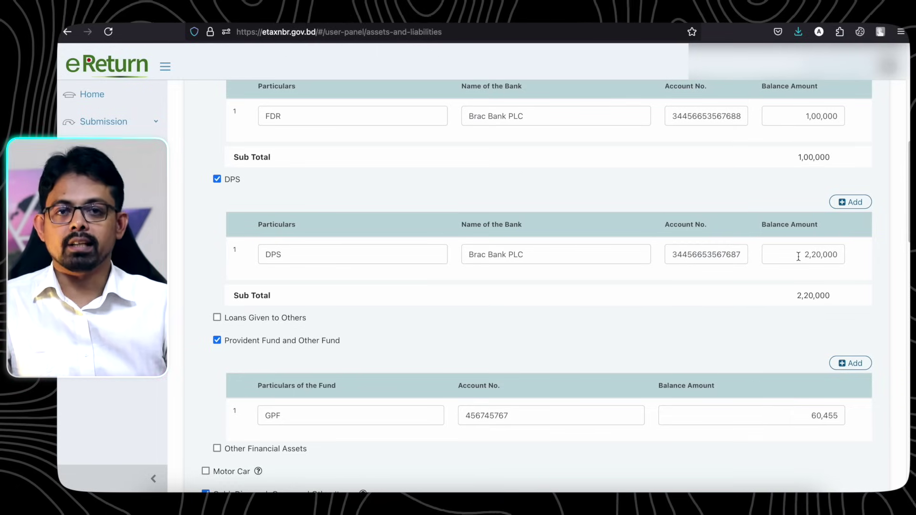
pyautogui.click(853, 203)
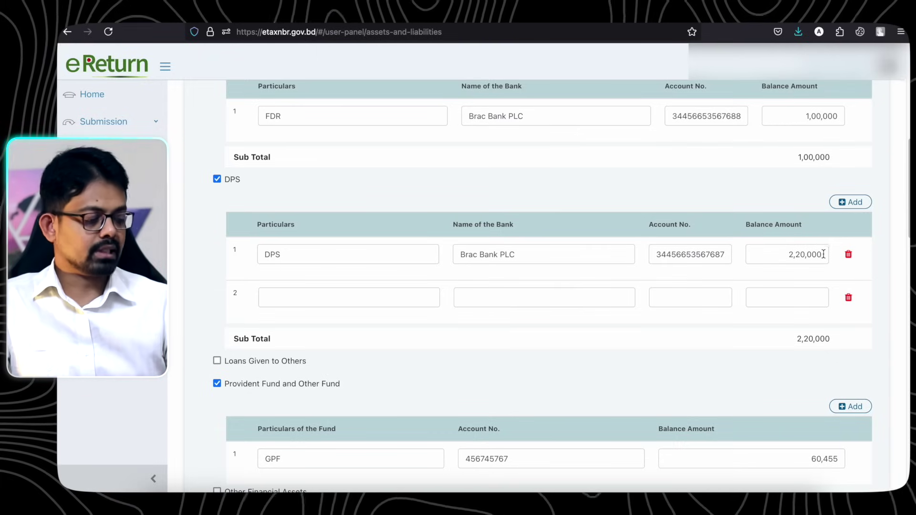
pyautogui.click(850, 298)
# - Try the Loans Given to Others subcategory, review its particulars, borrower name and amount fields, and deselect it again
pyautogui.scroll(-2, 599, 285)
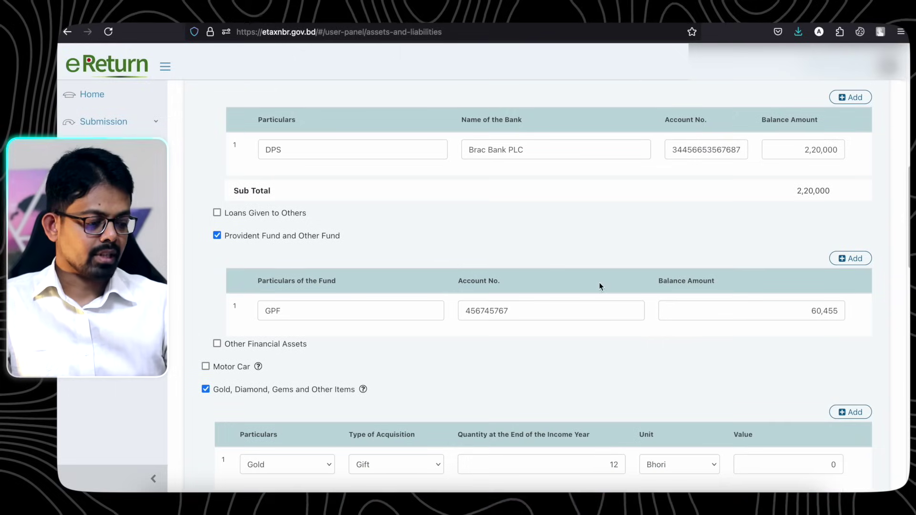
pyautogui.click(217, 213)
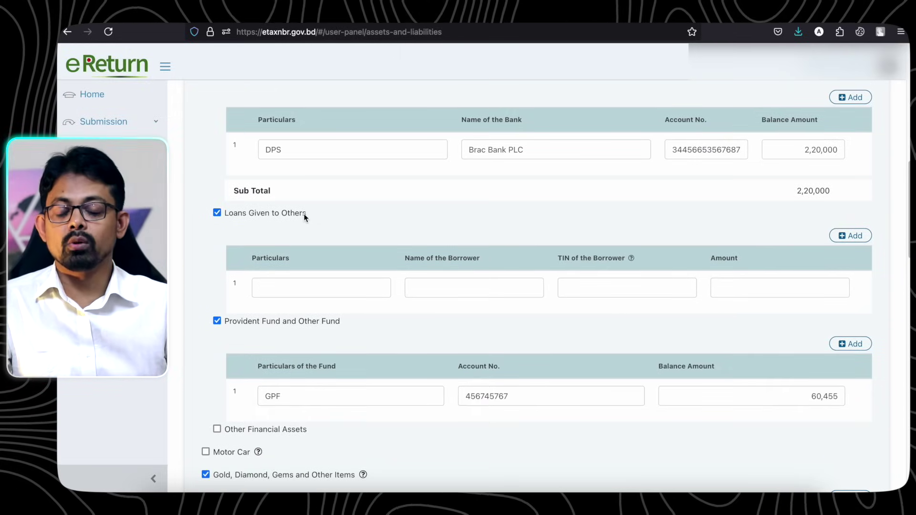
pyautogui.click(217, 213)
pyautogui.click(218, 213)
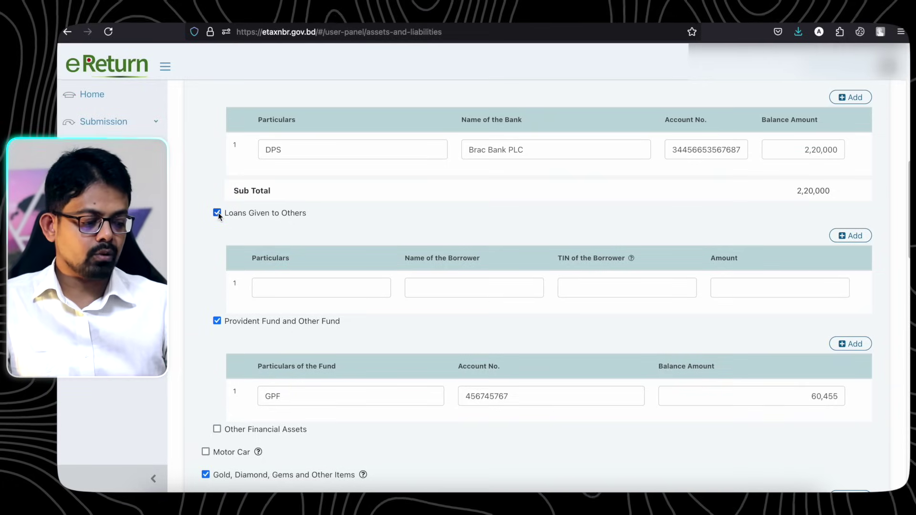
pyautogui.click(286, 282)
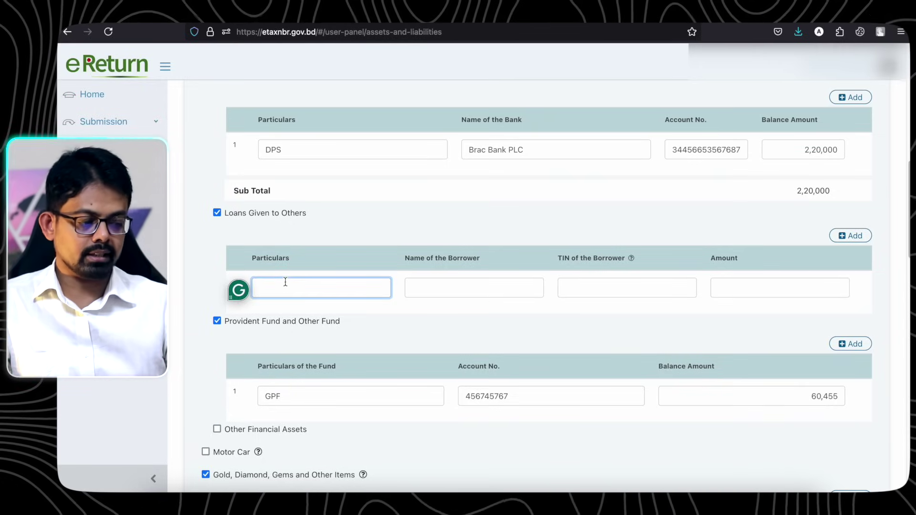
pyautogui.click(429, 289)
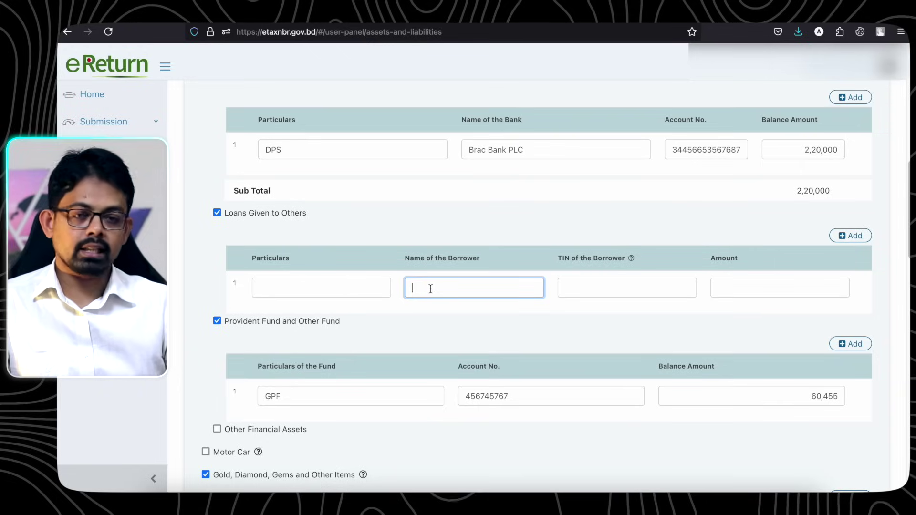
pyautogui.click(724, 292)
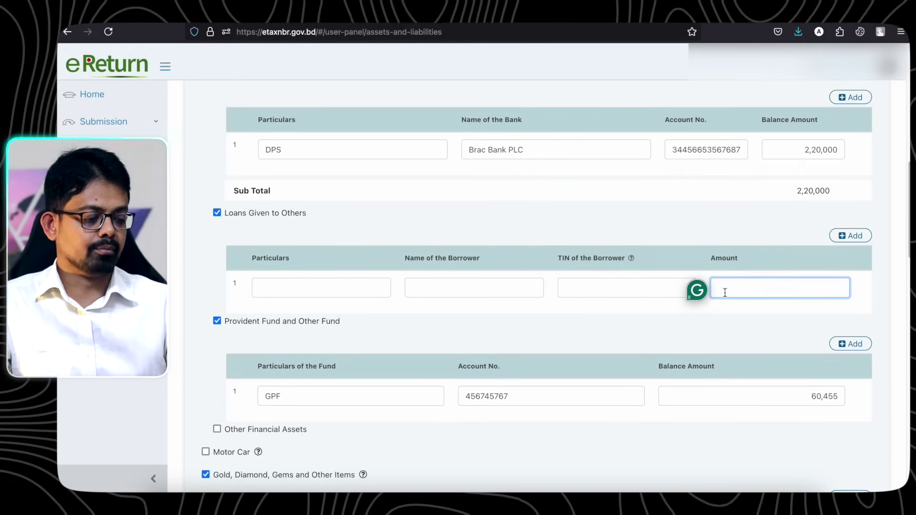
pyautogui.click(219, 214)
# - Review the GPF entry and its balance amount under Provident Fund and Other Fund
pyautogui.scroll(-3, 274, 243)
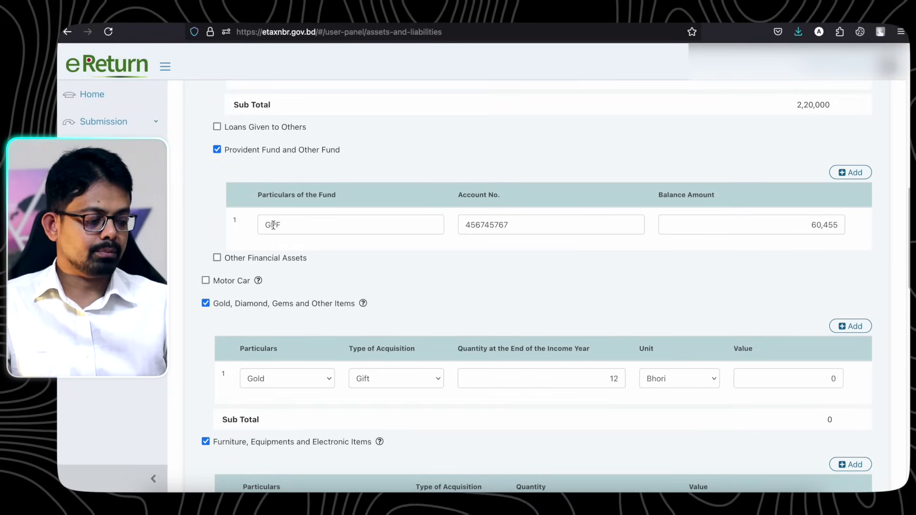
pyautogui.moveTo(781, 227); pyautogui.dragTo(872, 228)
pyautogui.click(873, 229)
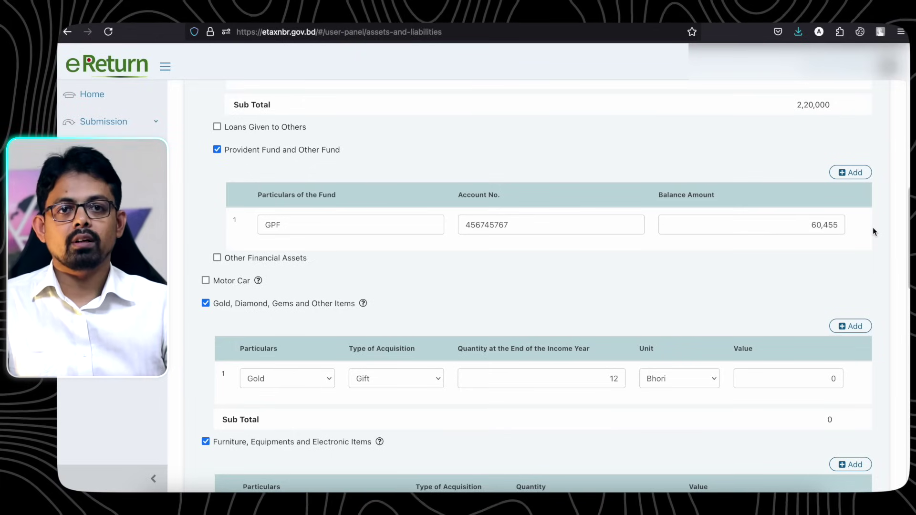
# - Try the Other Financial Assets subcategory, review its particulars, acquisition type, related details and amount fields, and deselect it again
pyautogui.scroll(-1, 874, 230)
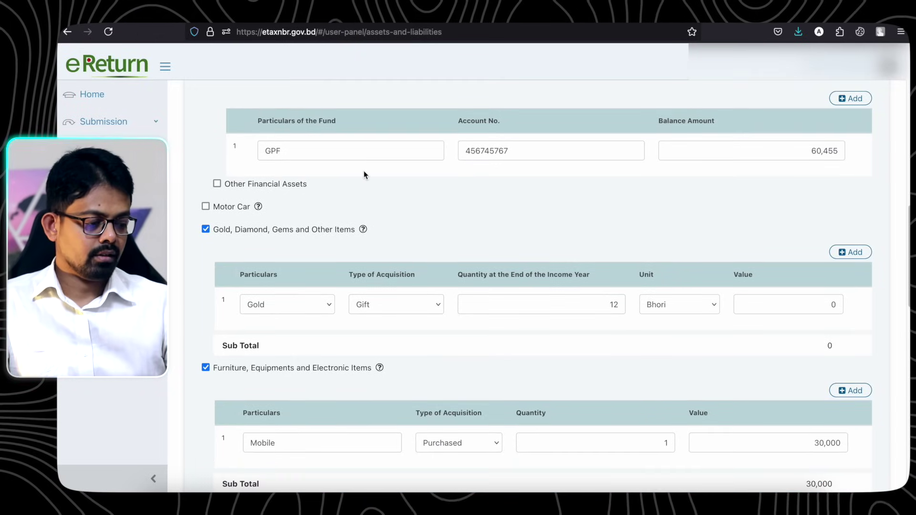
pyautogui.click(217, 184)
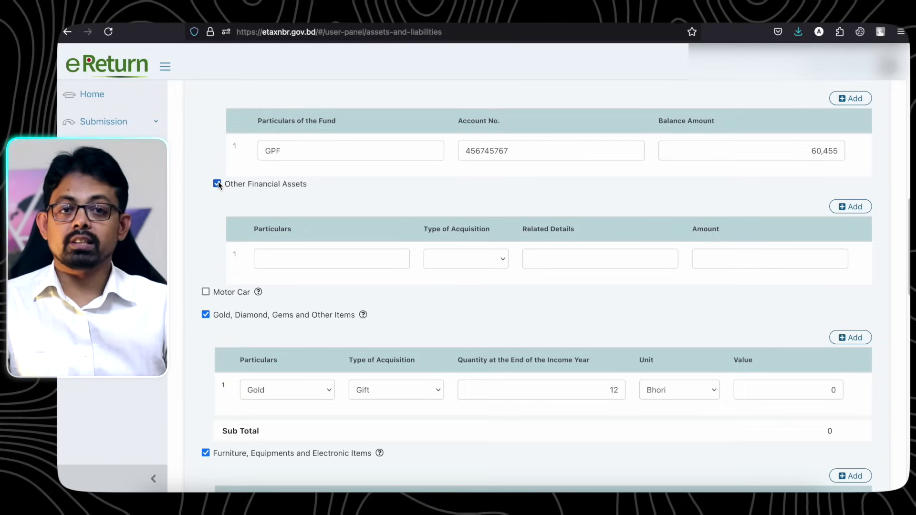
pyautogui.click(314, 263)
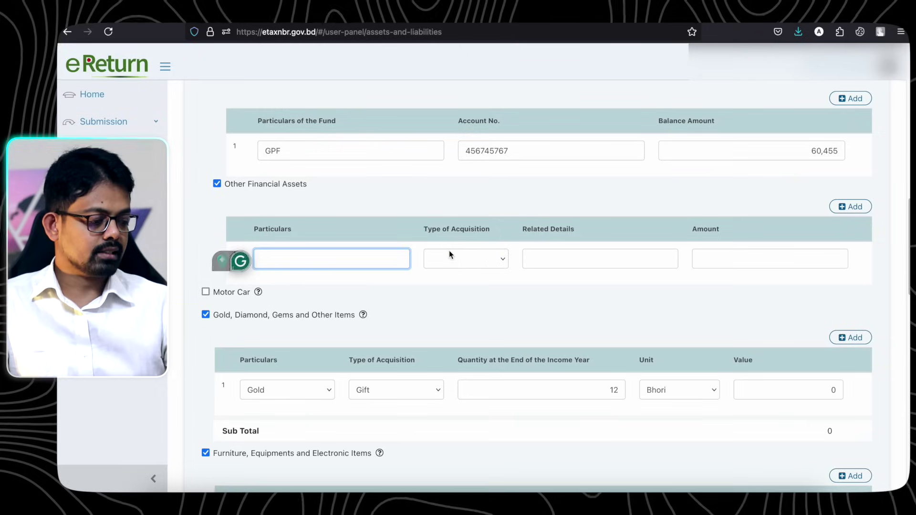
pyautogui.click(462, 258)
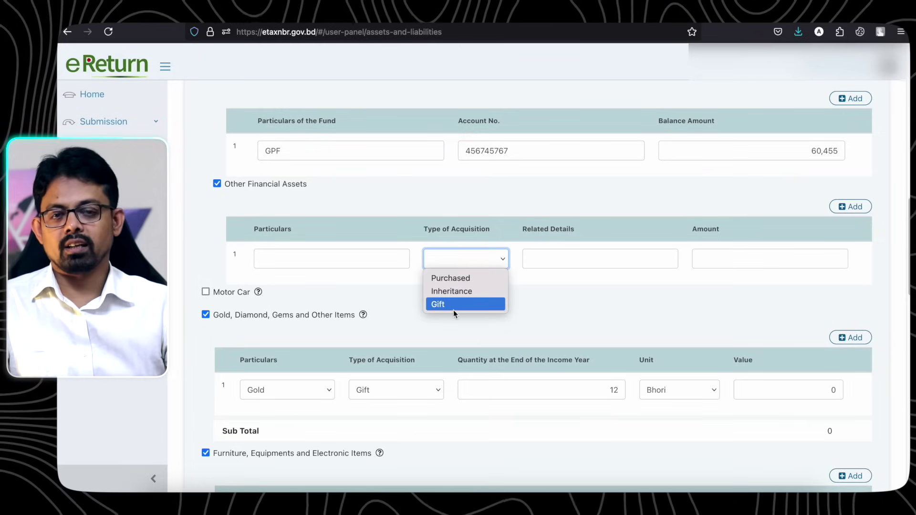
pyautogui.click(597, 265)
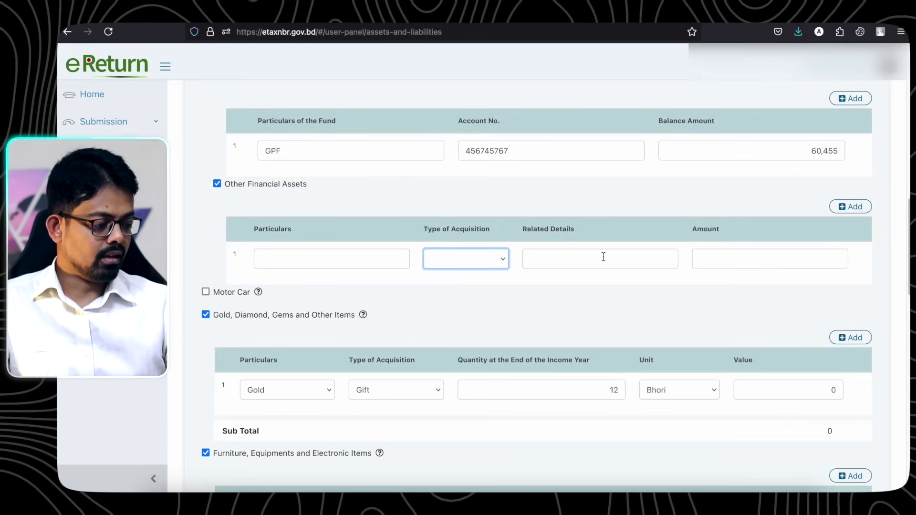
pyautogui.click(604, 256)
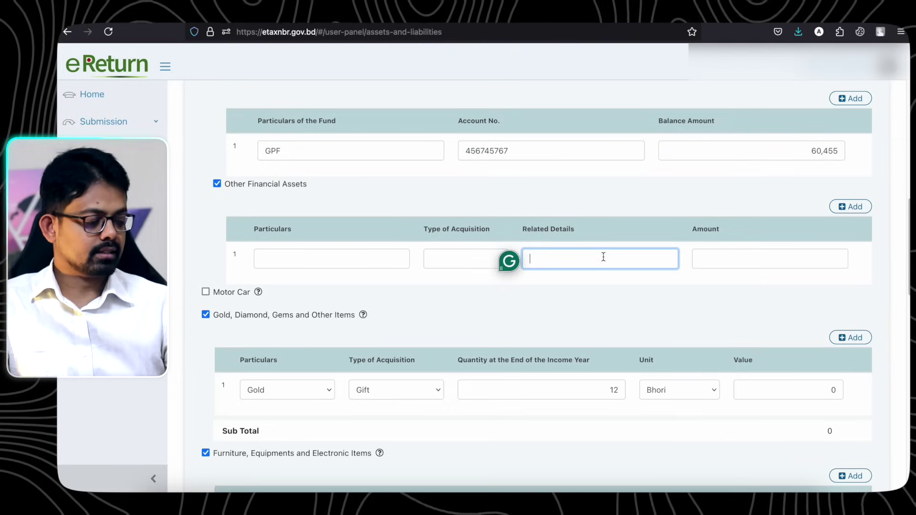
pyautogui.click(734, 259)
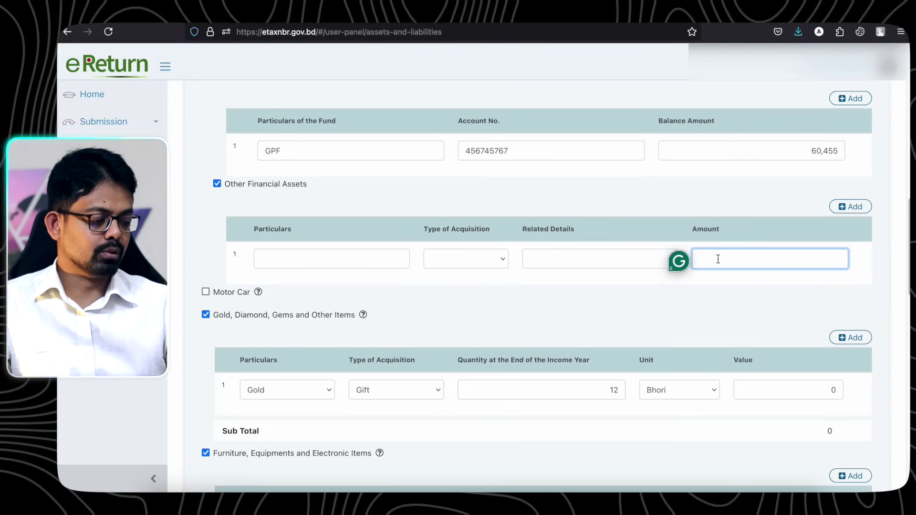
pyautogui.click(493, 263)
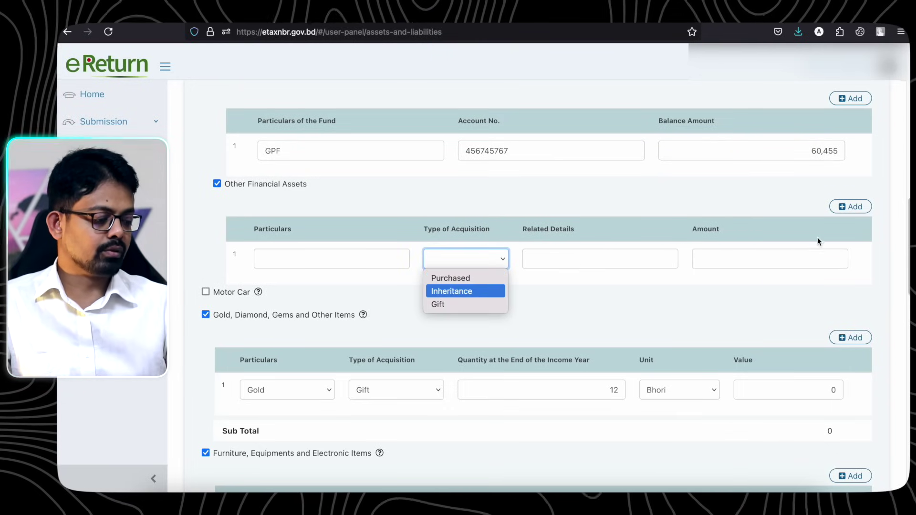
pyautogui.press('Escape')
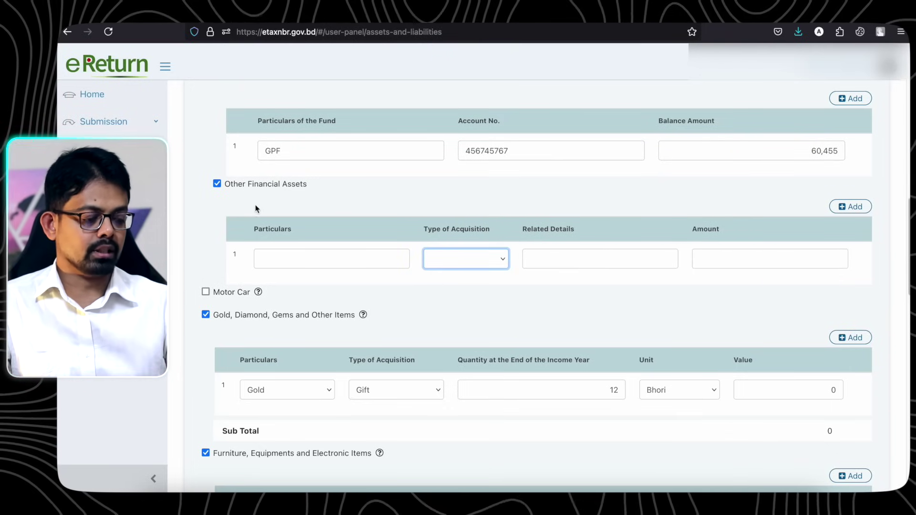
pyautogui.click(218, 184)
# - Select the Motor Car category, read its help note, and review the registration number field and vehicle type options
pyautogui.scroll(-1, 217, 177)
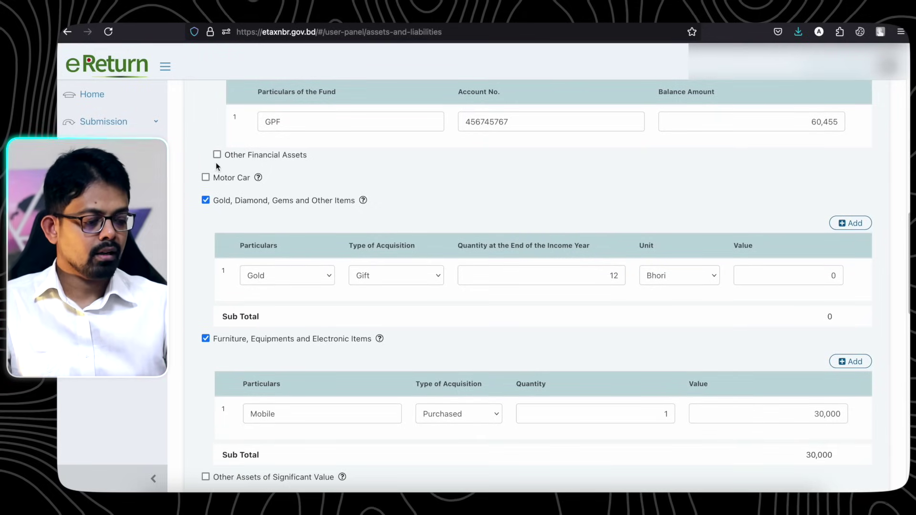
pyautogui.click(206, 178)
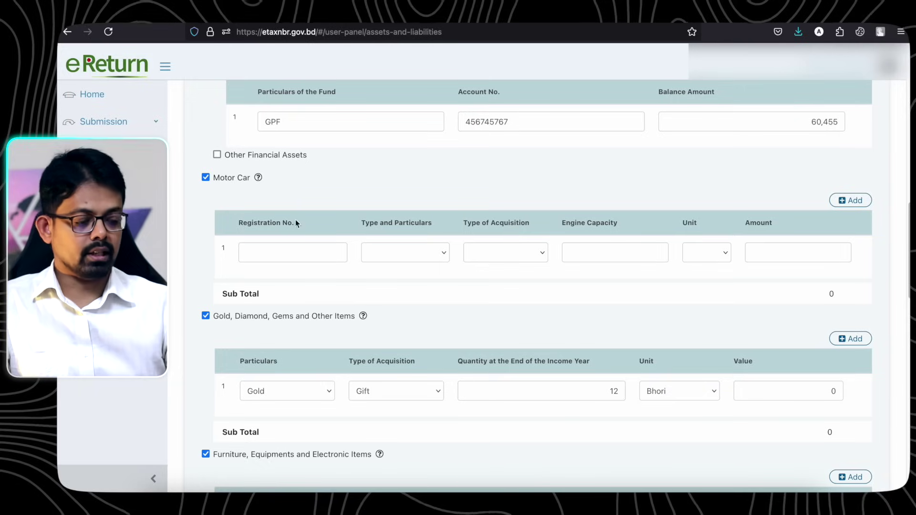
pyautogui.moveTo(259, 177)
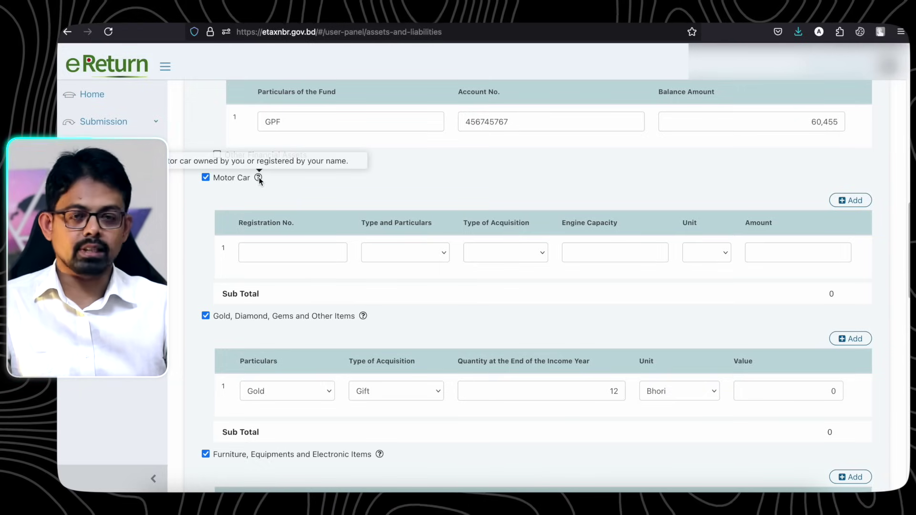
pyautogui.click(302, 255)
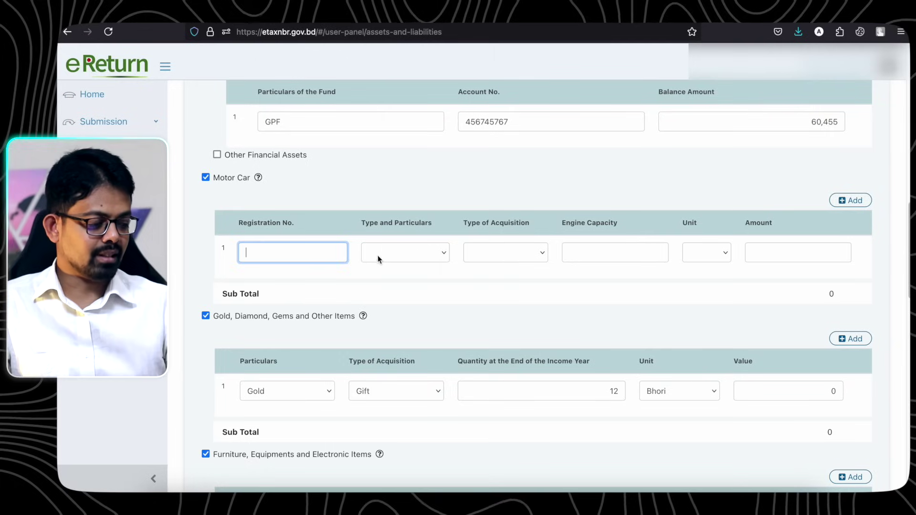
pyautogui.click(394, 253)
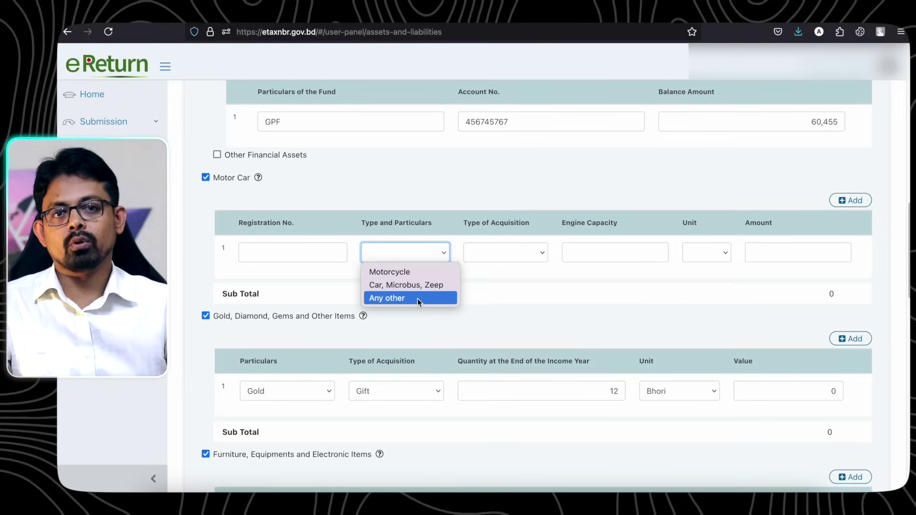
# - Review the Motor Car acquisition type, engine capacity, unit and amount fields, and deselect the category
pyautogui.click(516, 246)
pyautogui.click(516, 246)
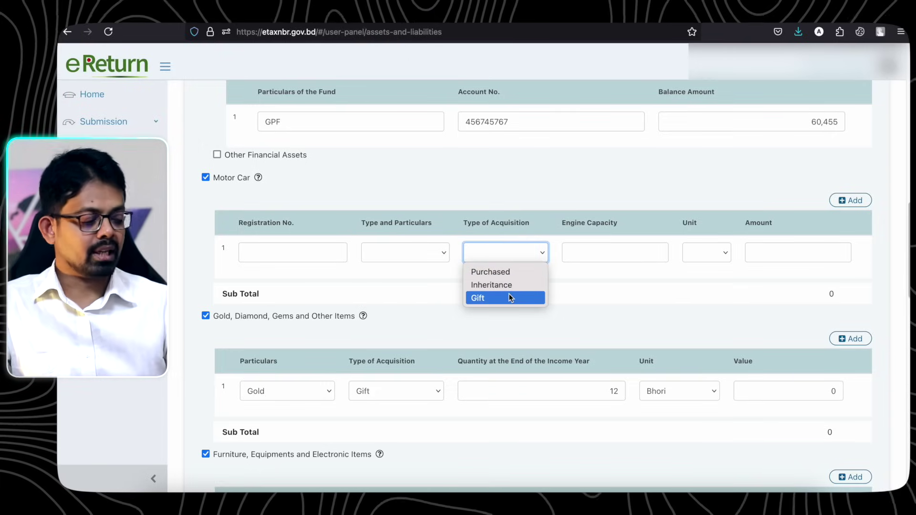
pyautogui.click(632, 257)
pyautogui.click(627, 250)
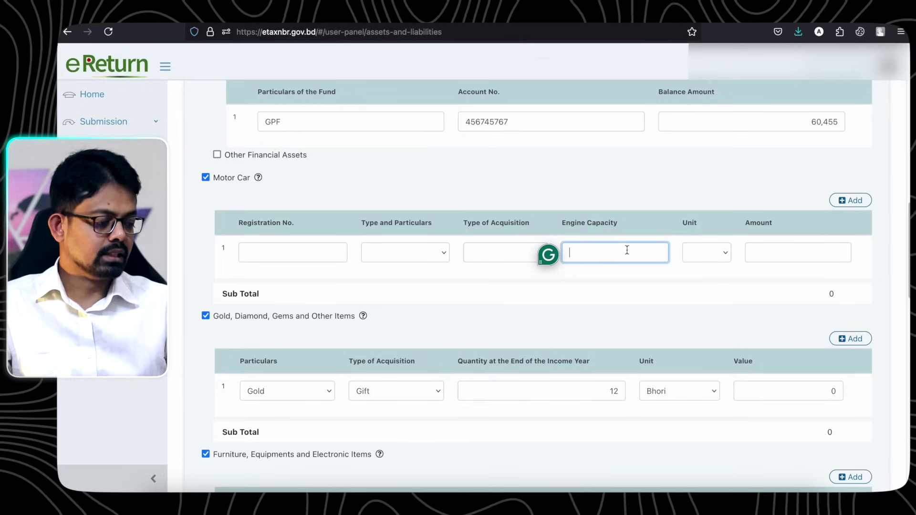
pyautogui.click(692, 255)
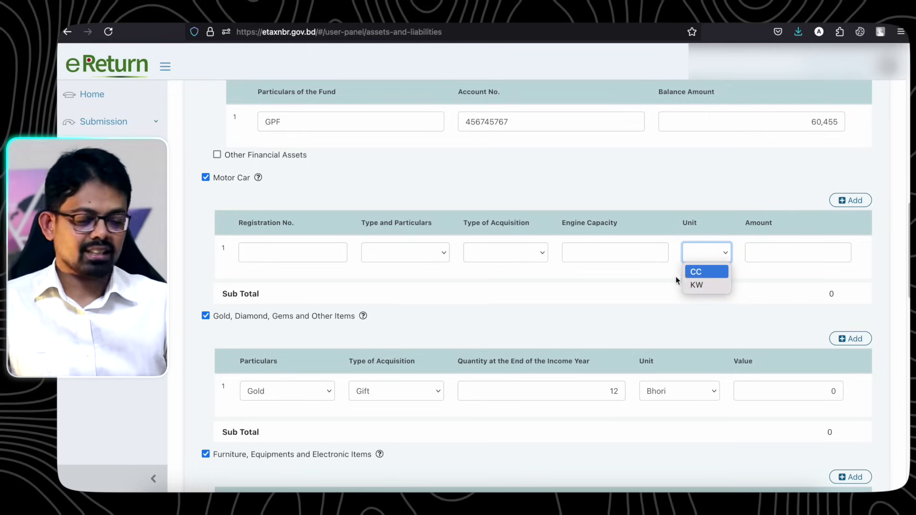
pyautogui.click(650, 286)
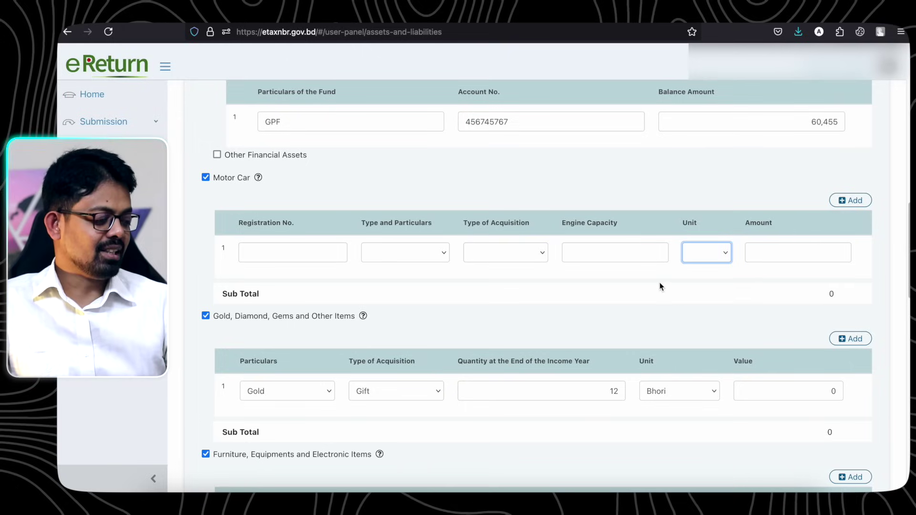
pyautogui.click(791, 256)
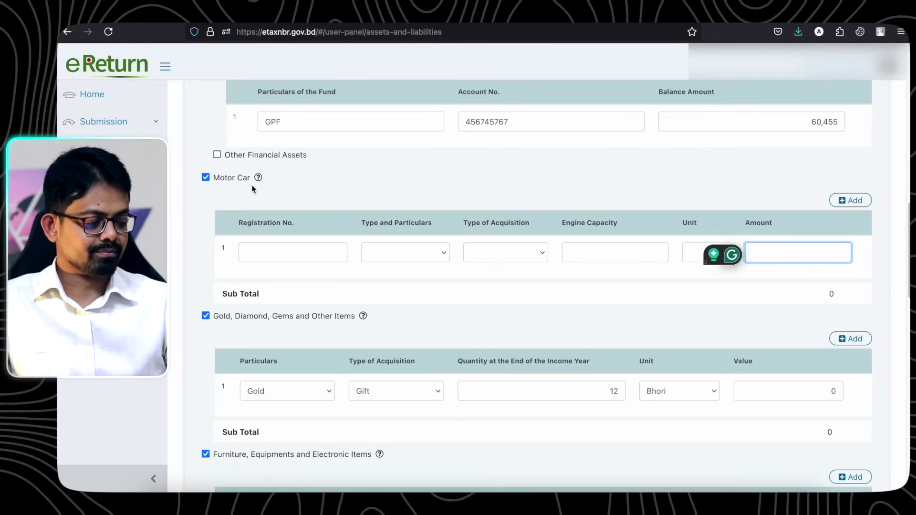
pyautogui.click(206, 177)
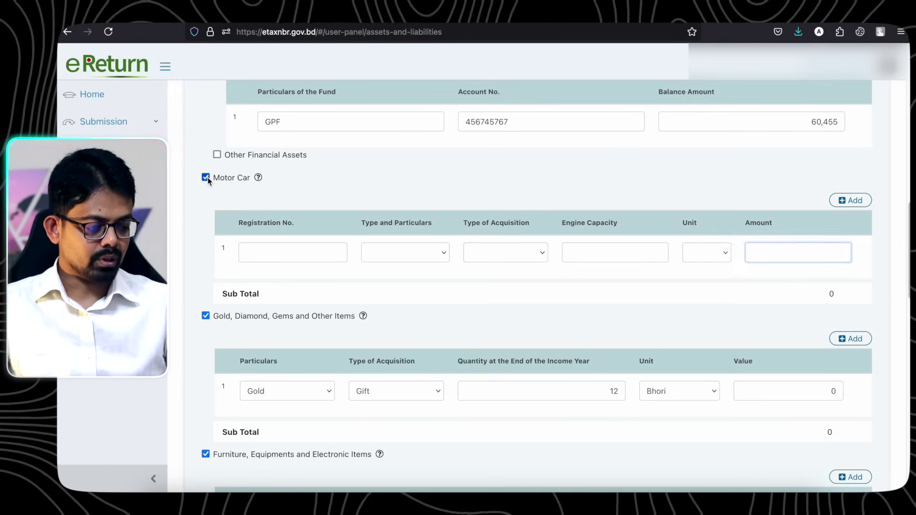
# - Review the Gold entry under Gold, Diamond, Gems and Other Items, checking its particulars, acquisition type and unit options
pyautogui.scroll(-3, 382, 183)
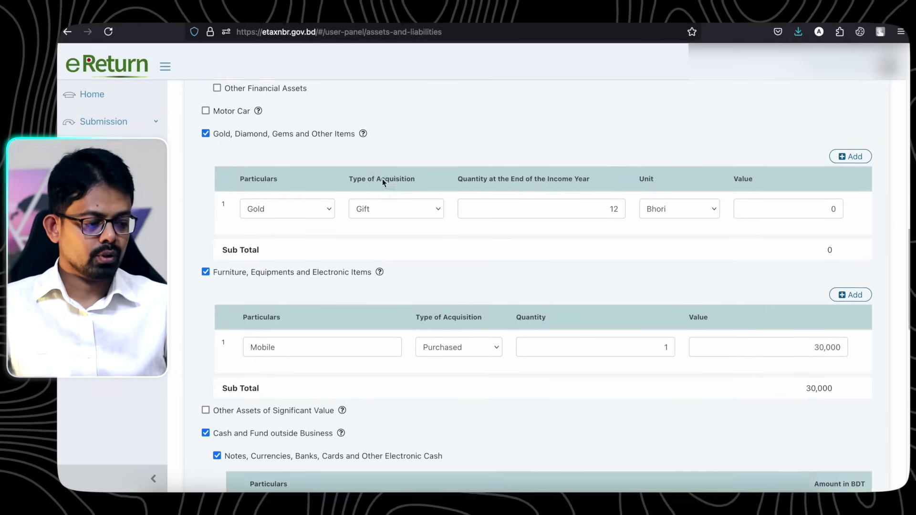
pyautogui.click(300, 196)
pyautogui.click(282, 192)
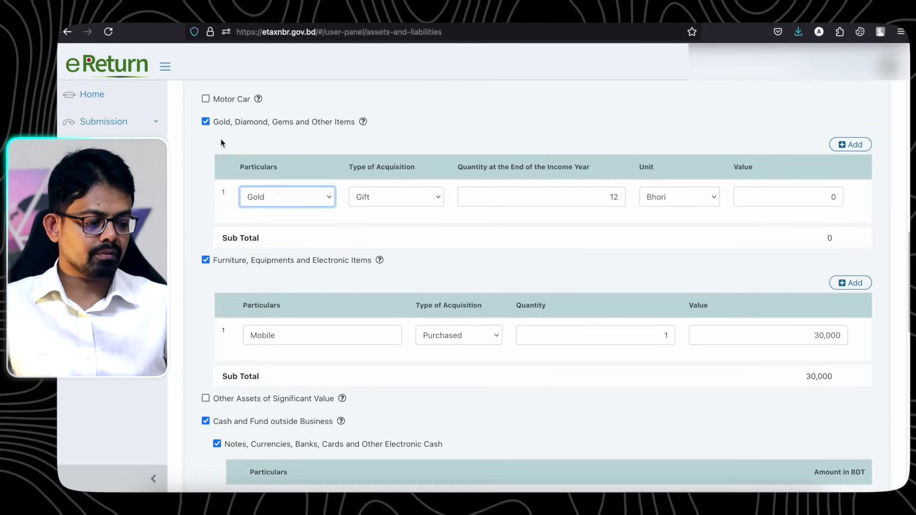
pyautogui.click(420, 200)
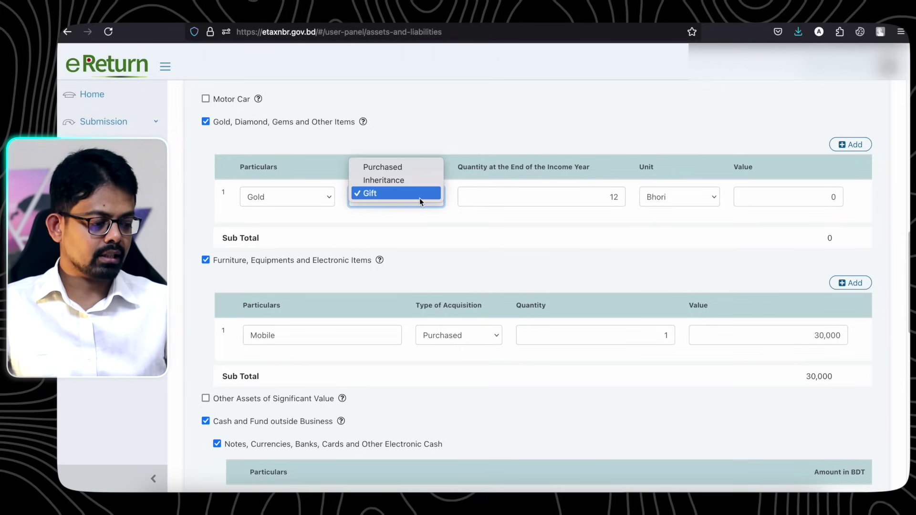
pyautogui.click(412, 193)
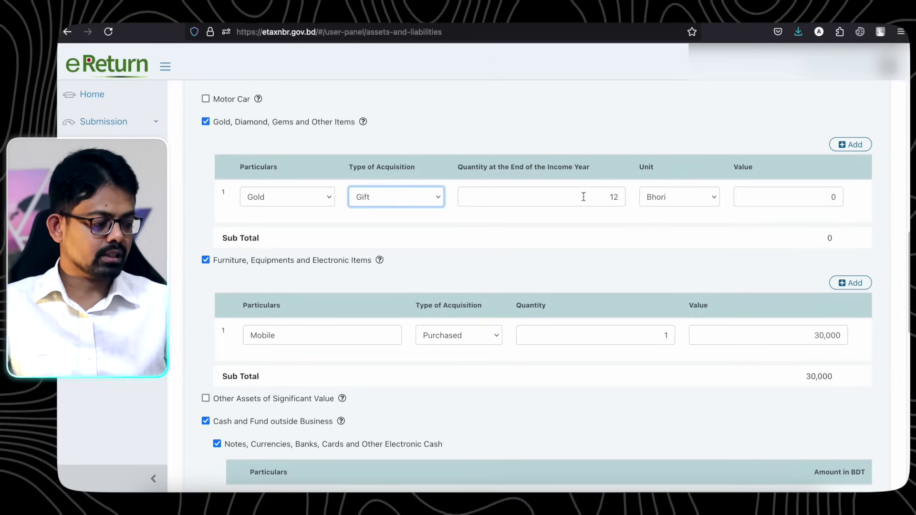
pyautogui.click(397, 205)
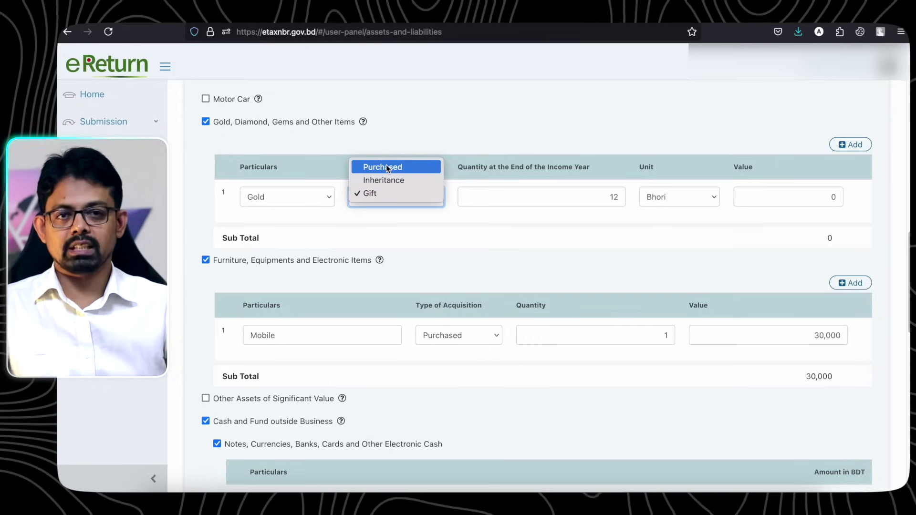
pyautogui.click(497, 215)
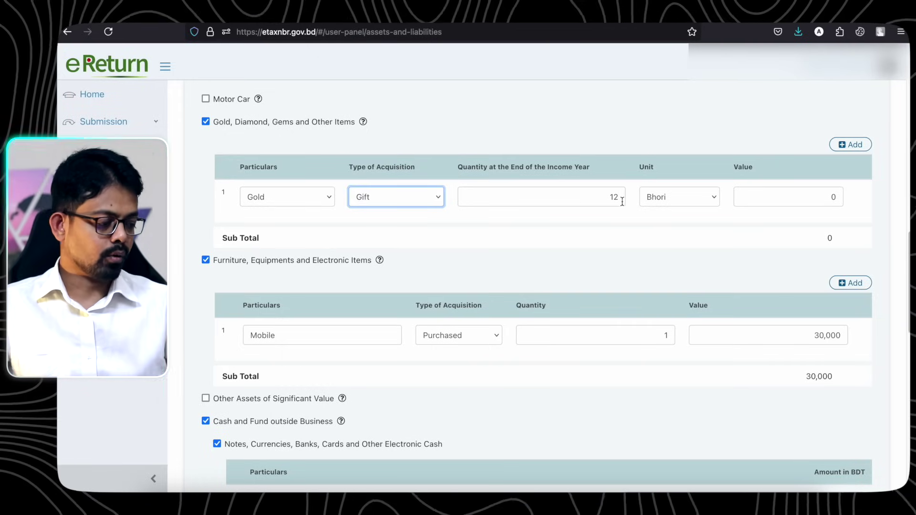
pyautogui.click(669, 199)
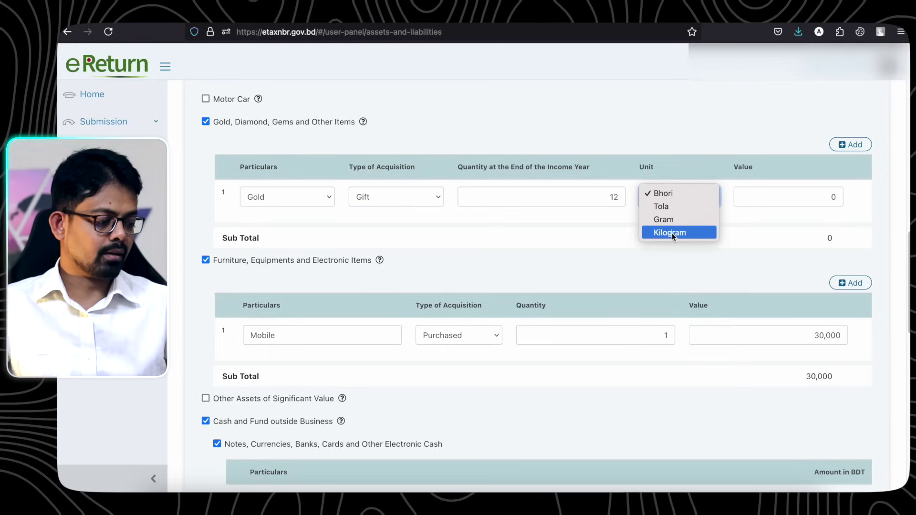
pyautogui.click(600, 221)
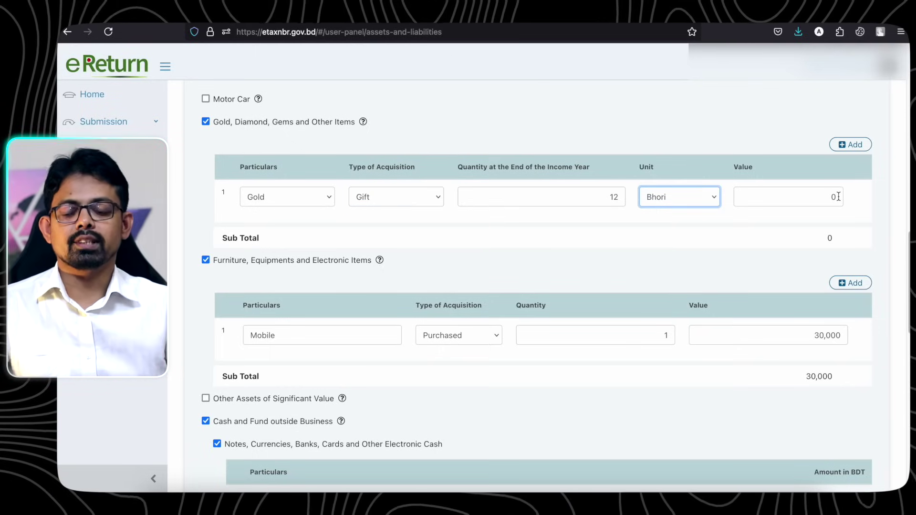
# - Look over the Furniture entry, then briefly select Other Assets of Significant Value to review its fields and deselect it
pyautogui.scroll(-2, 712, 254)
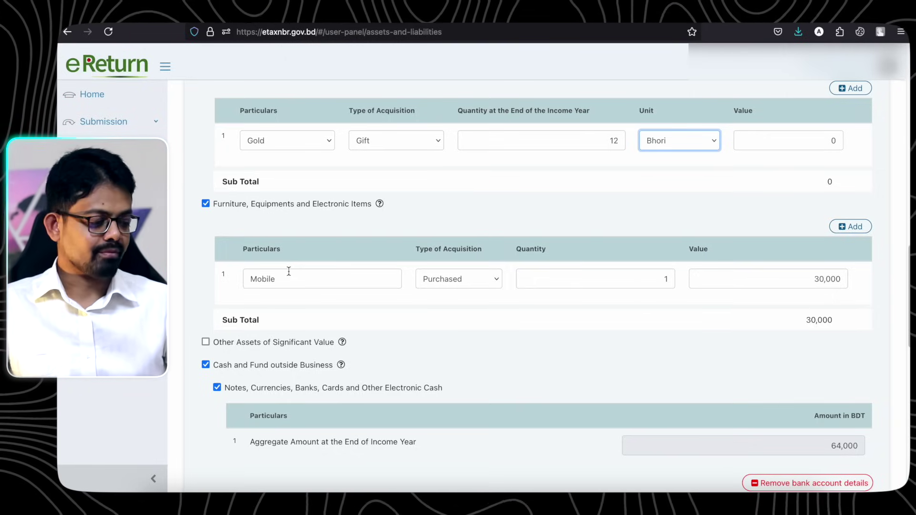
pyautogui.scroll(-3, 583, 334)
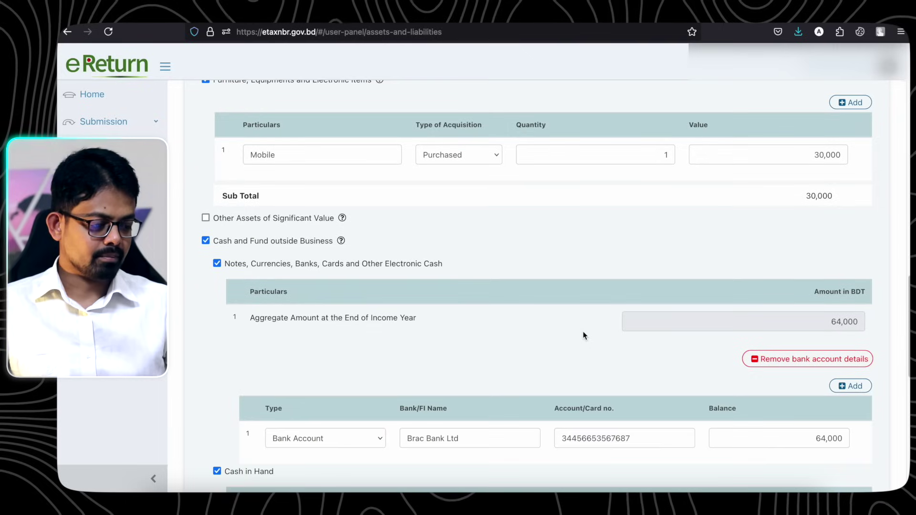
pyautogui.click(206, 218)
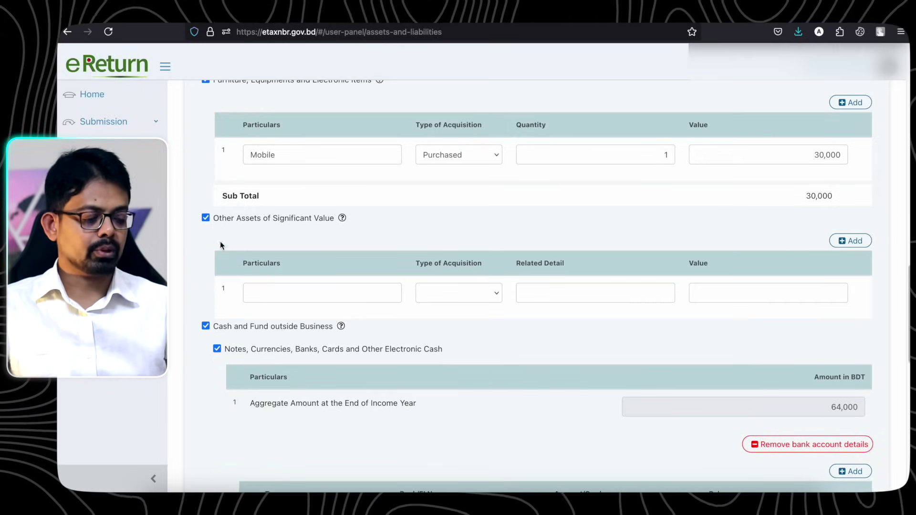
pyautogui.click(206, 218)
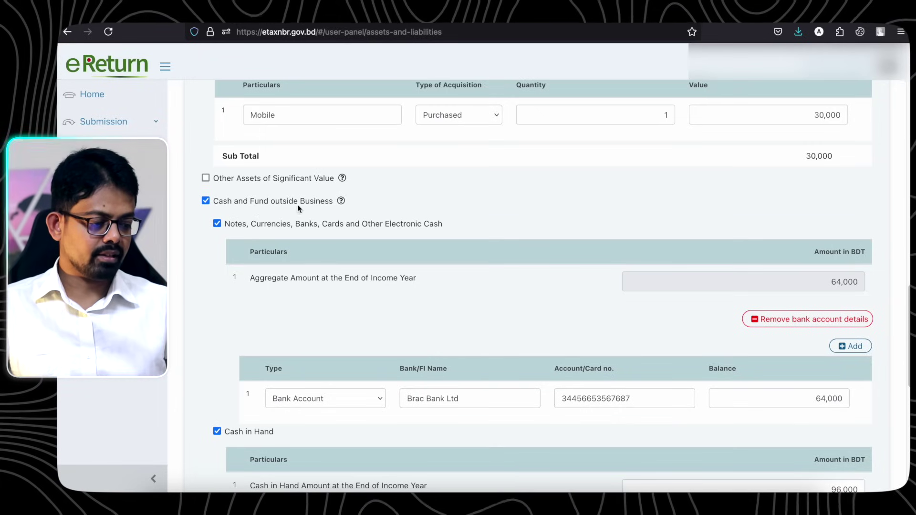
# - Review the account type options, bank name and balance of the bank account entry under Cash and Fund outside Business
pyautogui.scroll(-3, 376, 209)
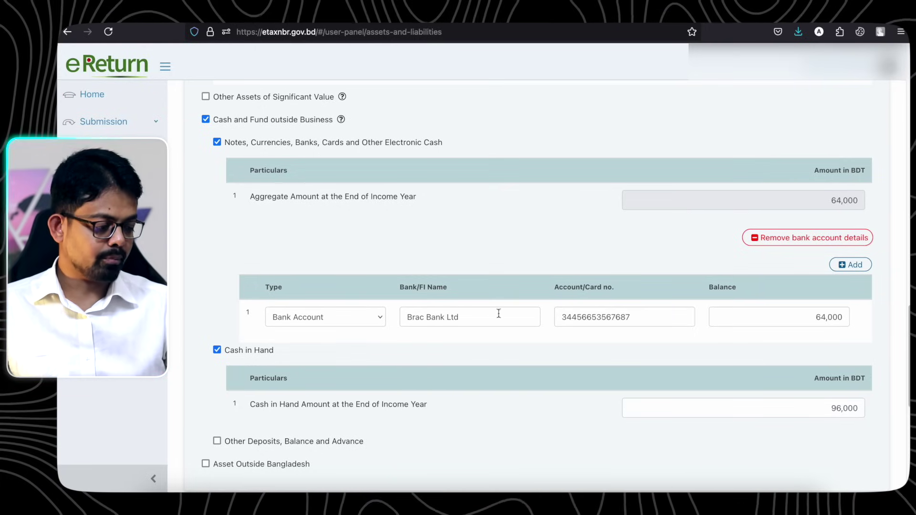
pyautogui.click(288, 322)
pyautogui.click(288, 315)
pyautogui.click(435, 318)
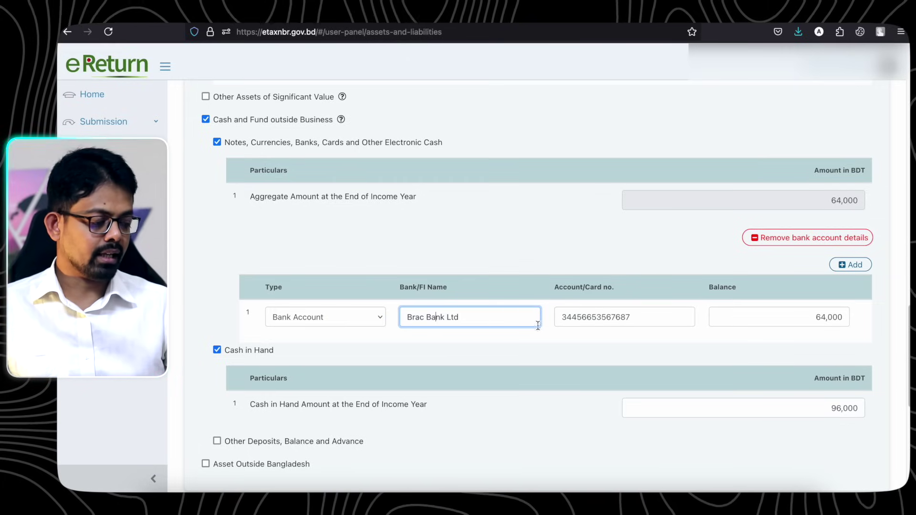
pyautogui.moveTo(764, 320); pyautogui.dragTo(893, 323)
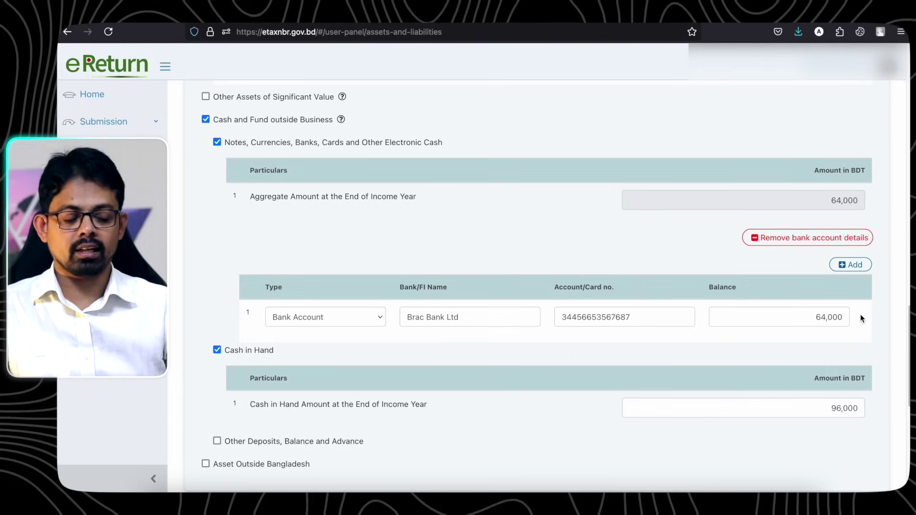
# - Try adding a second bank details row of type Bank Account, go through its empty fields, and delete the row
pyautogui.click(860, 265)
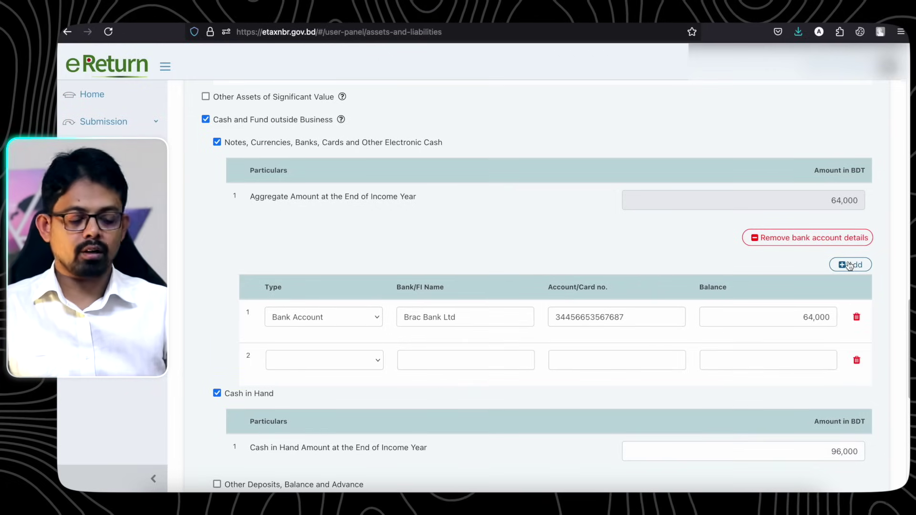
pyautogui.click(338, 358)
pyautogui.click(312, 375)
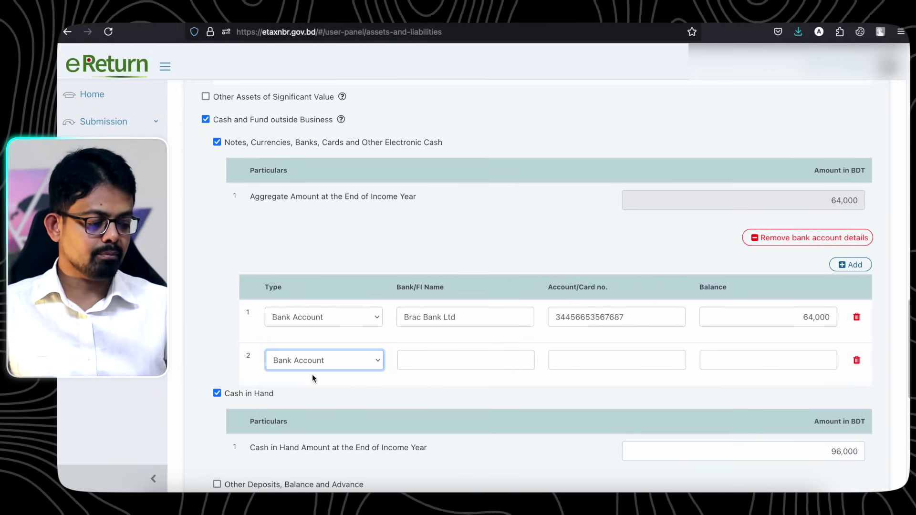
pyautogui.click(430, 359)
pyautogui.click(597, 361)
pyautogui.click(514, 364)
pyautogui.click(571, 362)
pyautogui.click(775, 362)
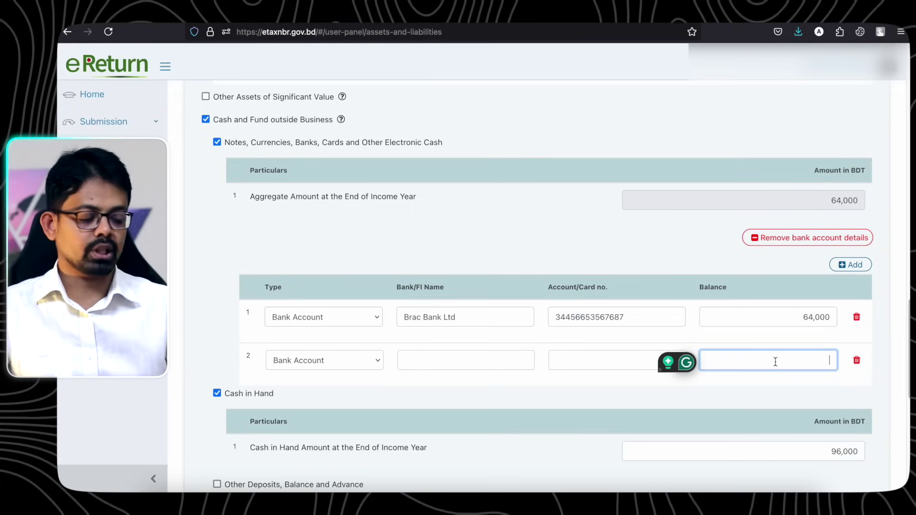
pyautogui.click(857, 361)
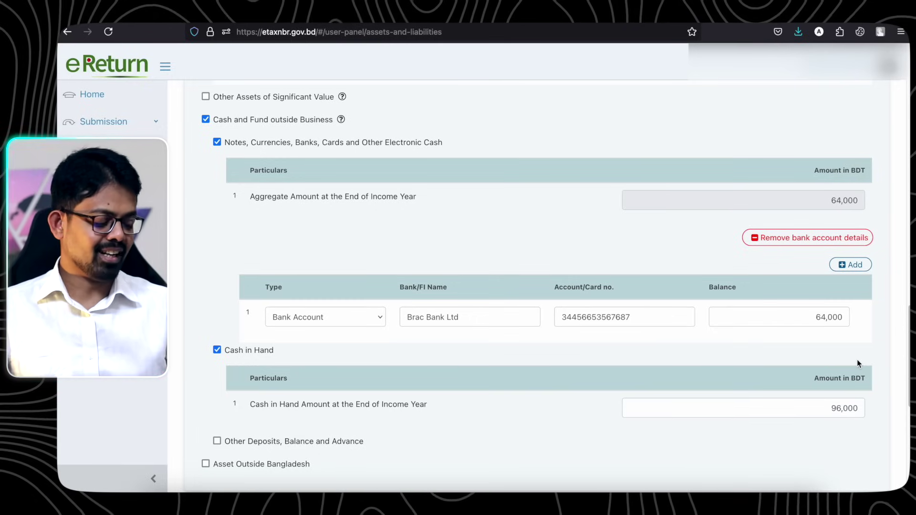
# - Review the Cash in Hand amount at the end of the income year
pyautogui.scroll(-5, 768, 378)
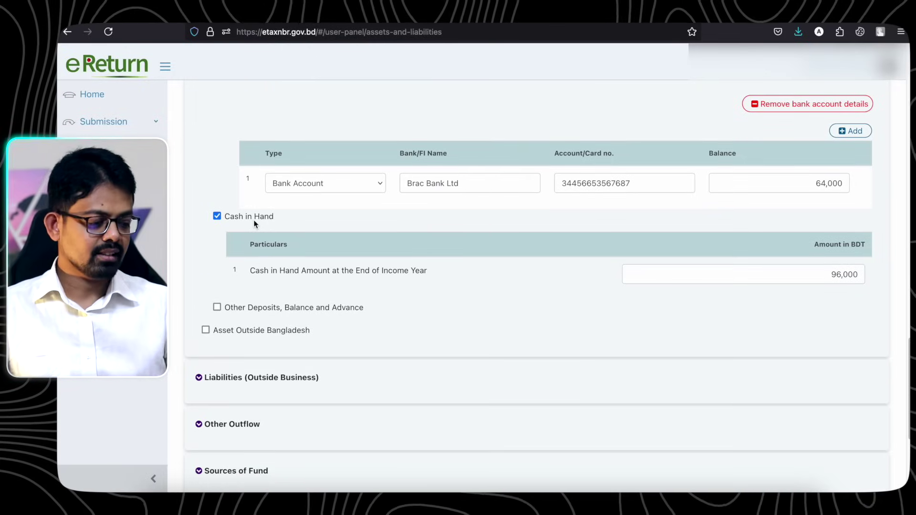
pyautogui.moveTo(828, 275); pyautogui.dragTo(884, 276)
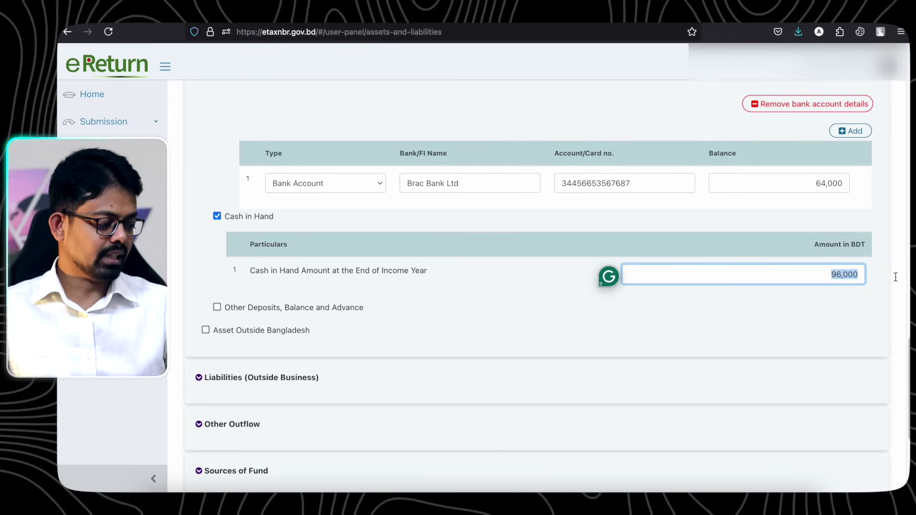
pyautogui.click(831, 276)
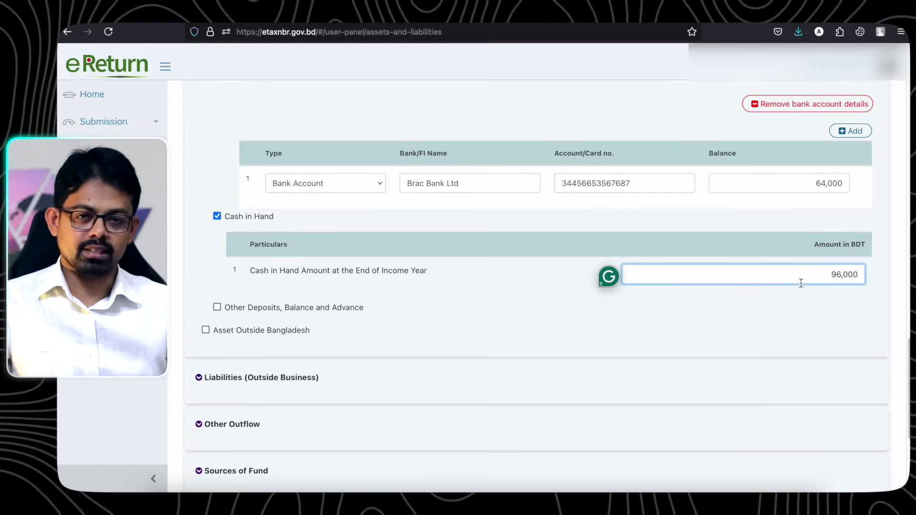
pyautogui.click(699, 305)
# - Select Other Deposits, Balance and Advance, review its particulars and balance amount fields, and deselect it again
pyautogui.scroll(-2, 698, 305)
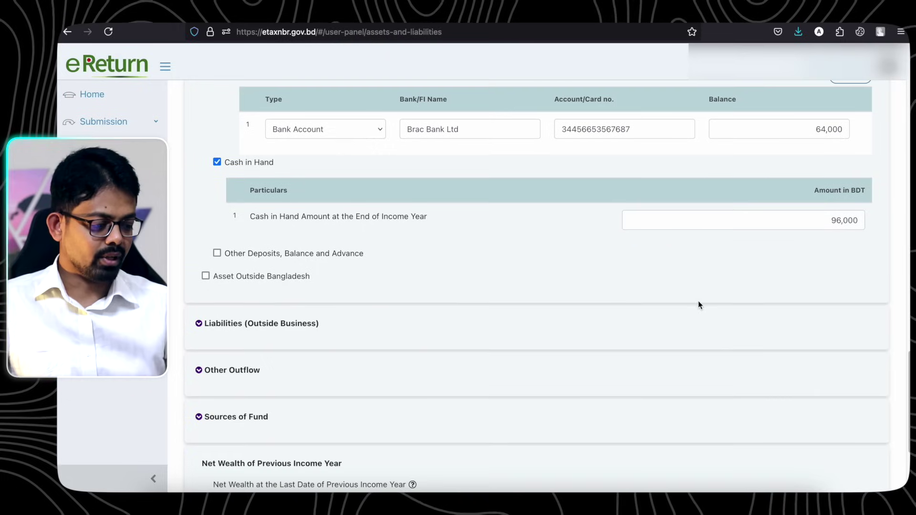
pyautogui.click(217, 254)
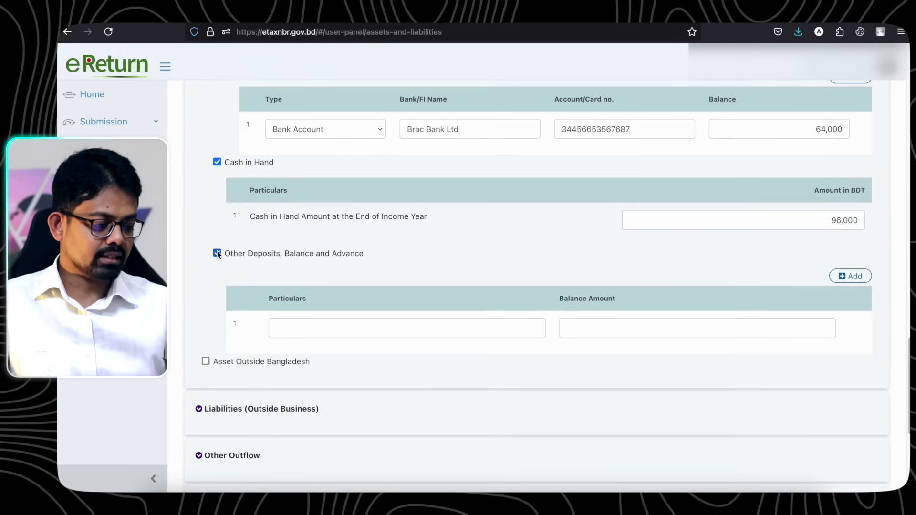
pyautogui.click(307, 325)
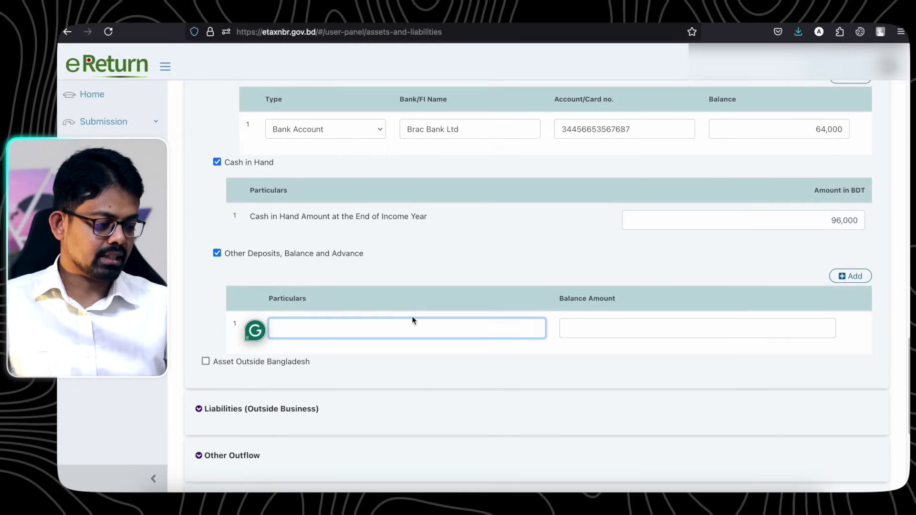
pyautogui.click(217, 253)
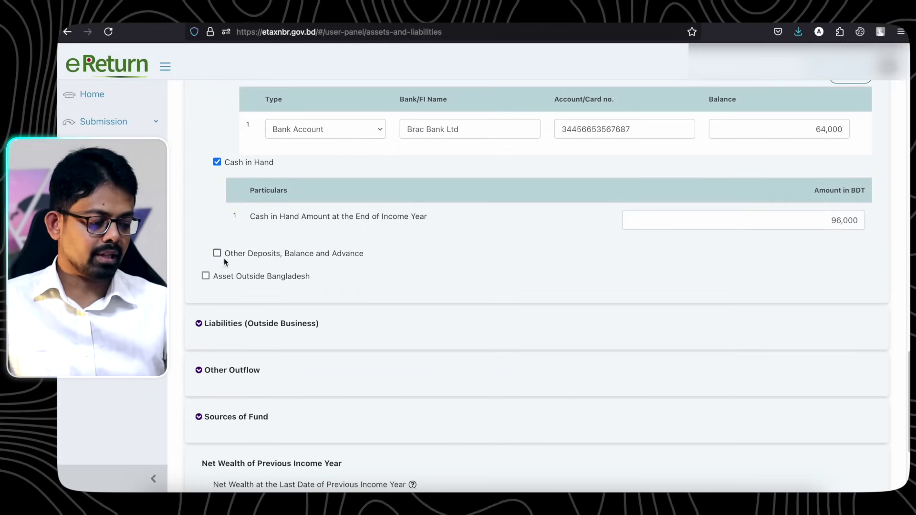
pyautogui.click(217, 254)
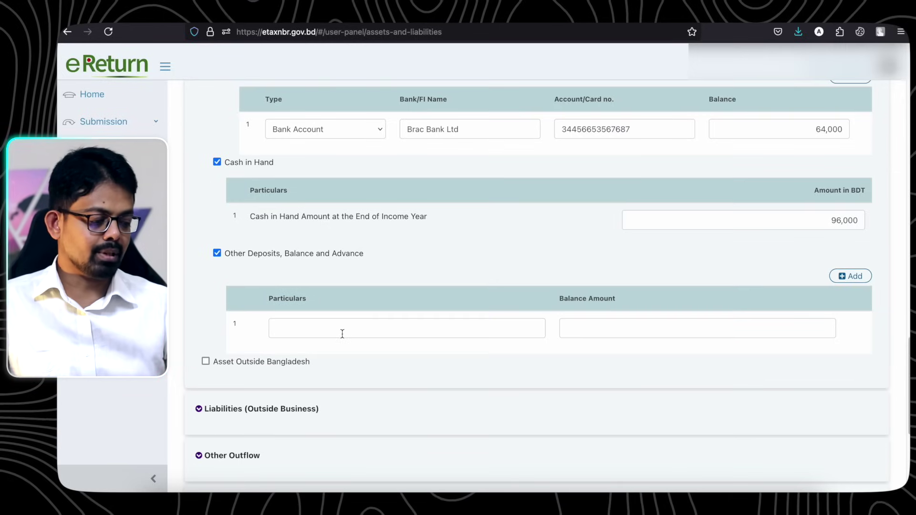
pyautogui.click(217, 253)
# - Select Asset Outside Bangladesh, review its location, acquisition type and value fields, and deselect it again
pyautogui.scroll(-1, 217, 254)
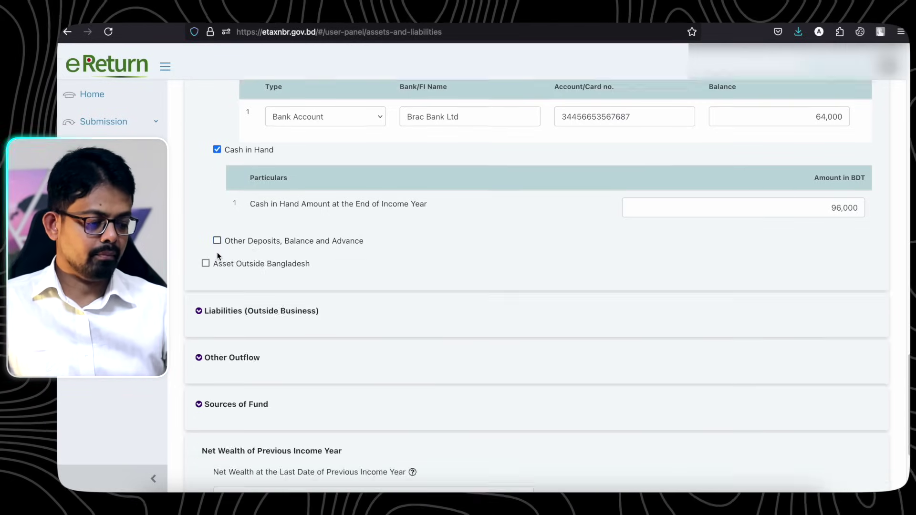
pyautogui.click(205, 254)
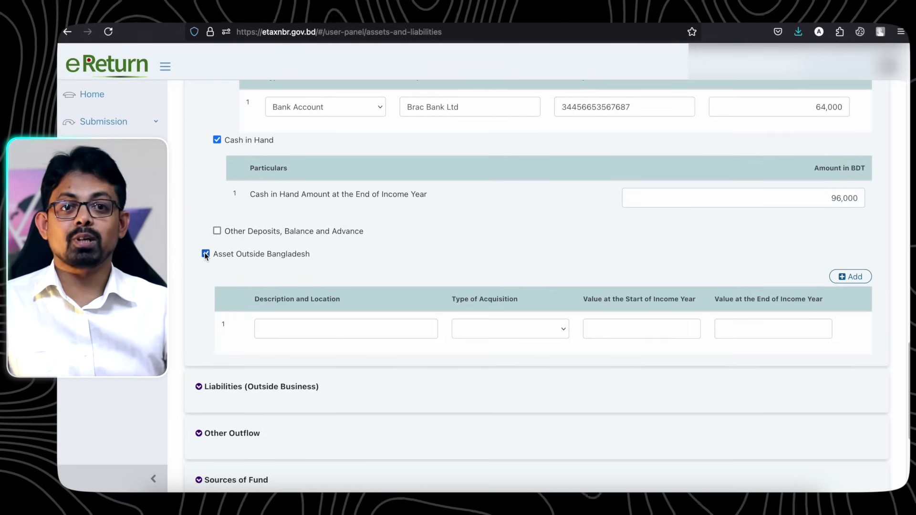
pyautogui.click(206, 254)
pyautogui.click(205, 253)
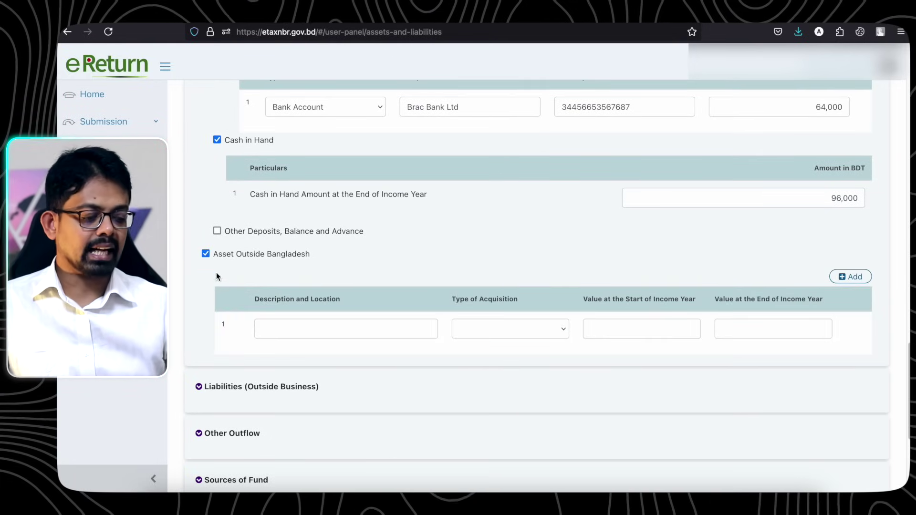
pyautogui.click(205, 254)
# - Expand the Liabilities (Outside Business) section and review the Borrowing from Bank or Other FI entry
pyautogui.scroll(-2, 206, 233)
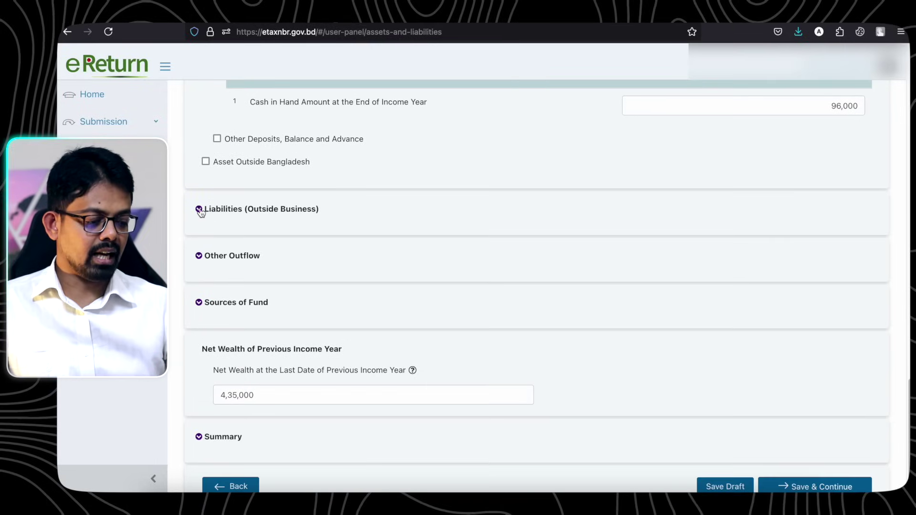
pyautogui.click(200, 210)
pyautogui.scroll(-1, 341, 212)
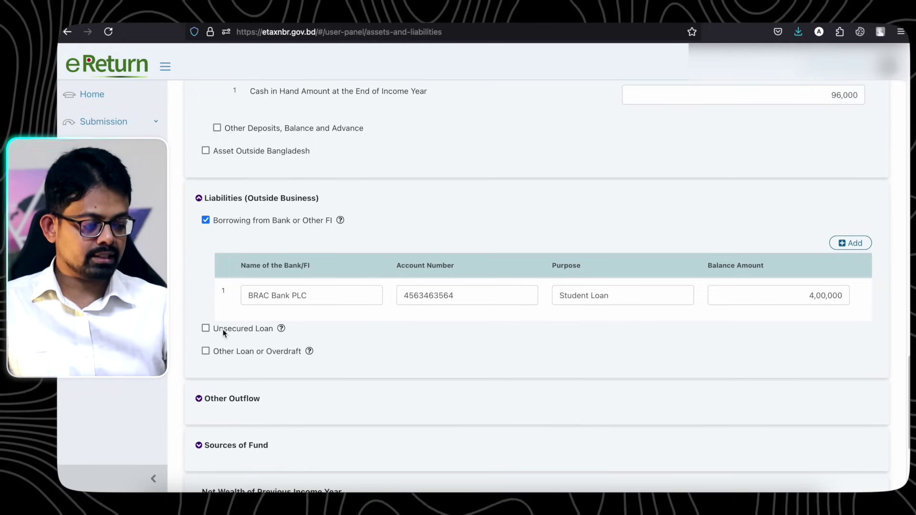
# - Read the Unsecured Loan help, select the category, review its lender, TIN, purpose and balance amount fields, and deselect it again
pyautogui.moveTo(280, 331)
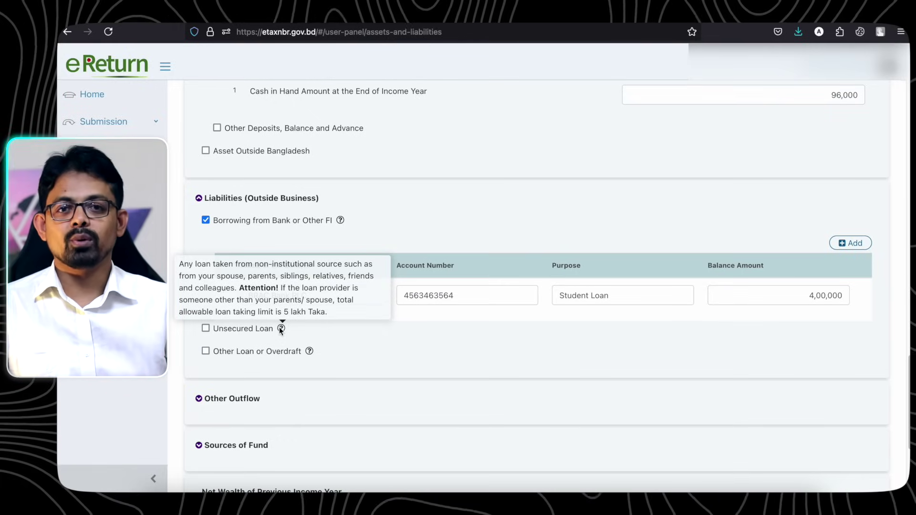
pyautogui.click(206, 328)
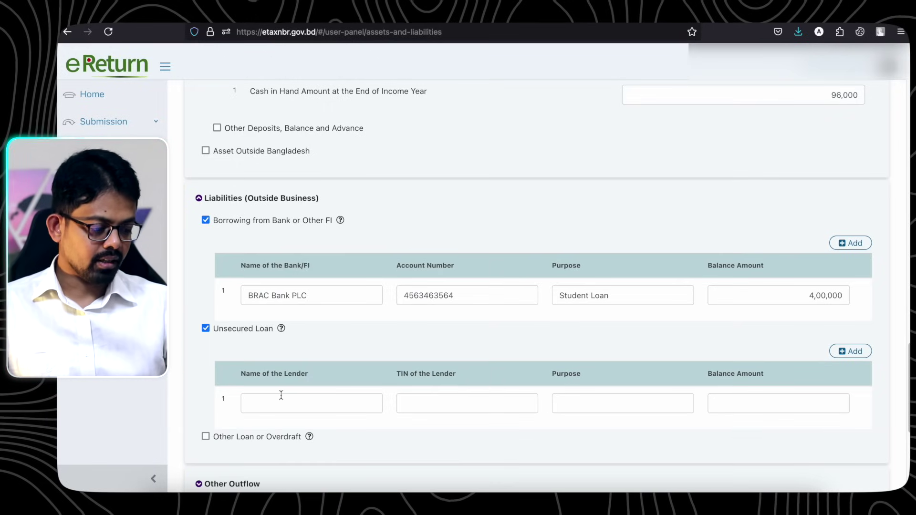
pyautogui.click(421, 396)
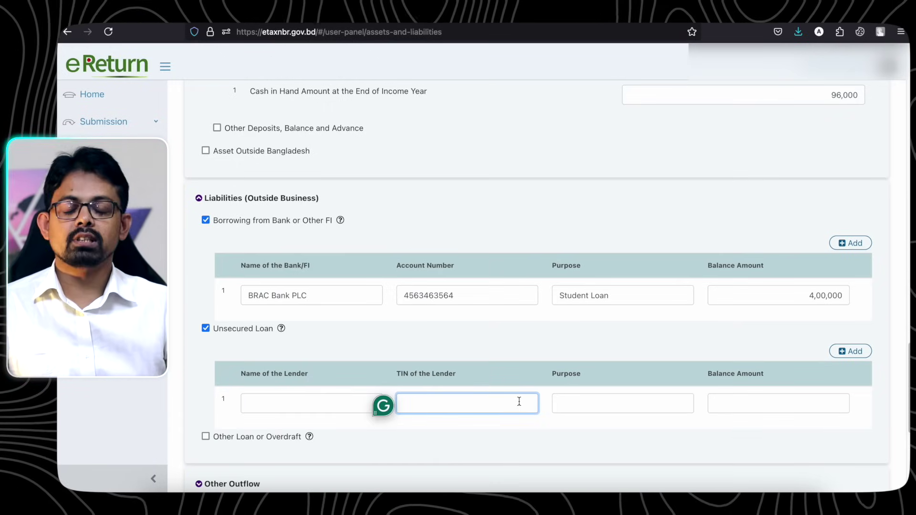
pyautogui.click(610, 405)
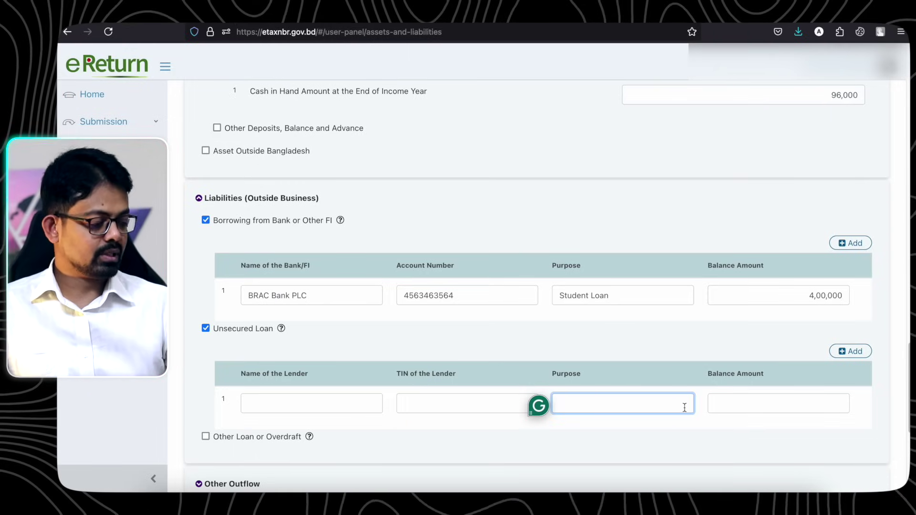
pyautogui.click(758, 397)
pyautogui.click(206, 328)
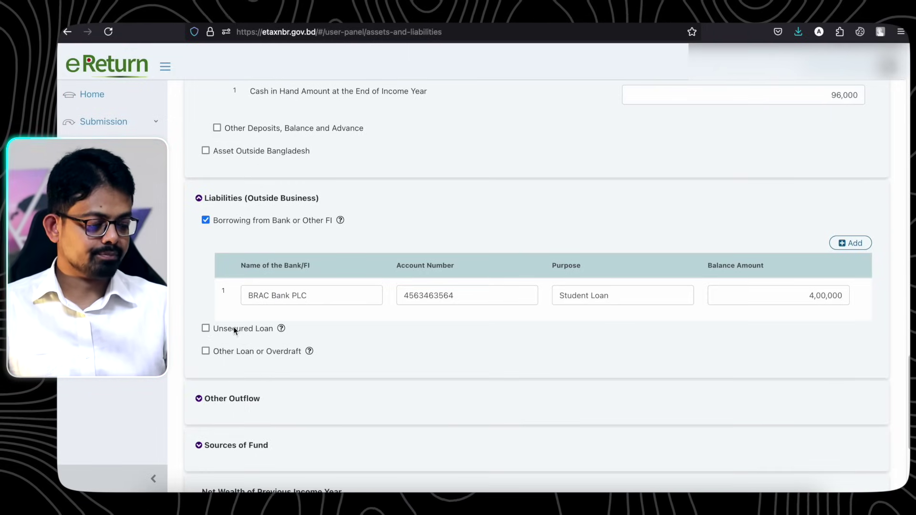
# - Select Other Loan or Overdraft, review its lender, loan type, detail and balance amount fields, and deselect it again
pyautogui.scroll(-1, 398, 351)
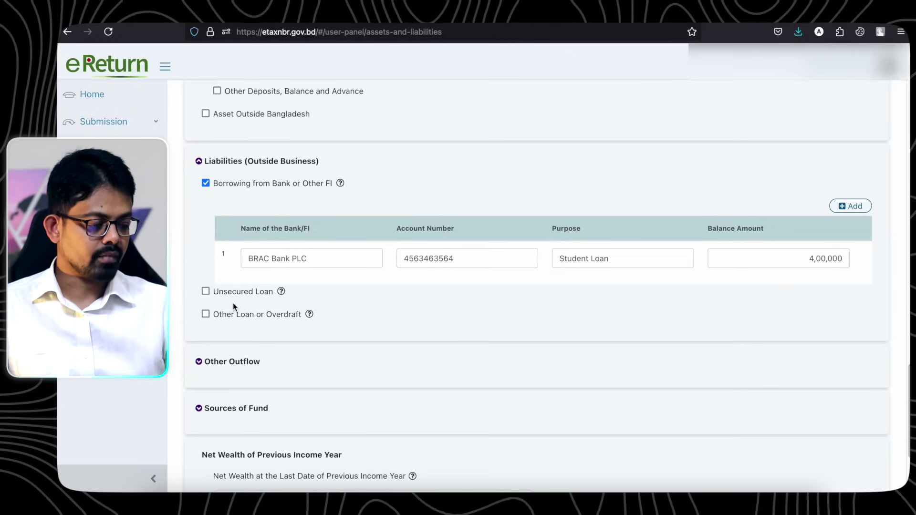
pyautogui.click(206, 315)
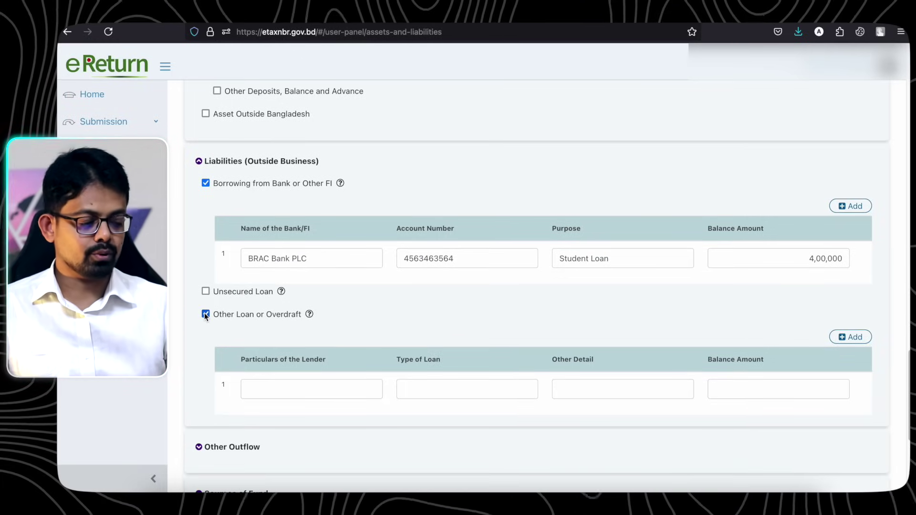
pyautogui.click(205, 314)
# - Expand the Other Outflow section and review the Annual Living Expense amount against its source, the Expenditure page
pyautogui.scroll(-4, 367, 324)
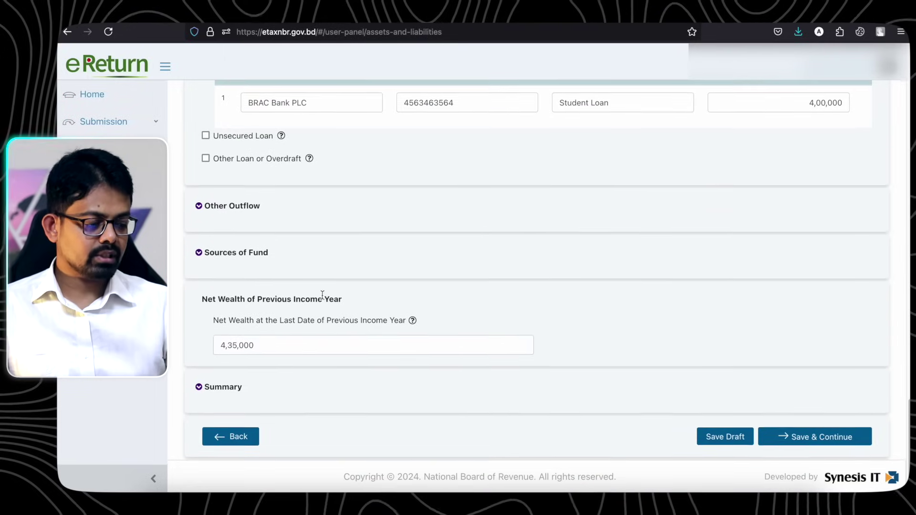
pyautogui.click(199, 207)
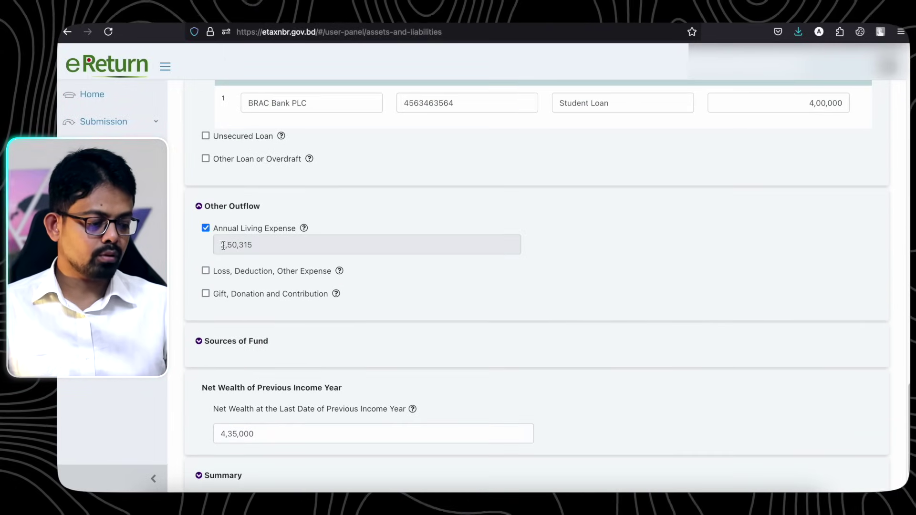
pyautogui.click(258, 247)
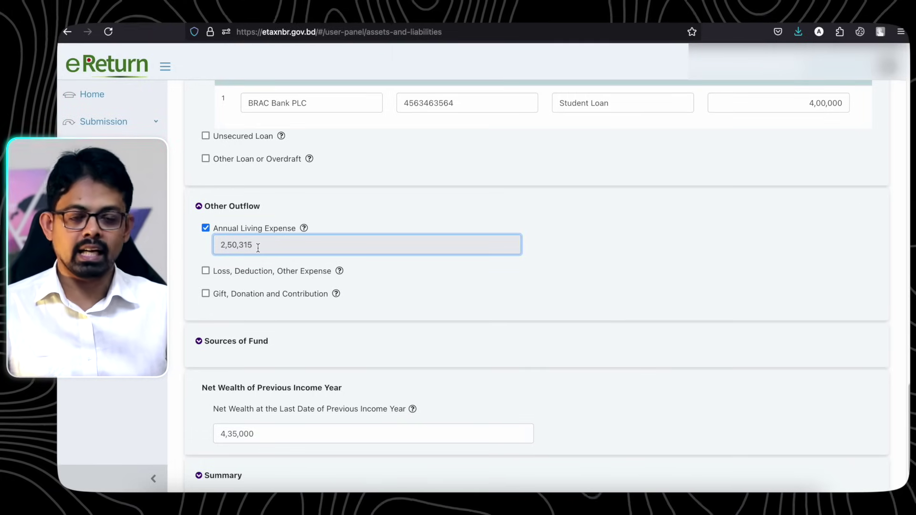
pyautogui.scroll(20, 618, 234)
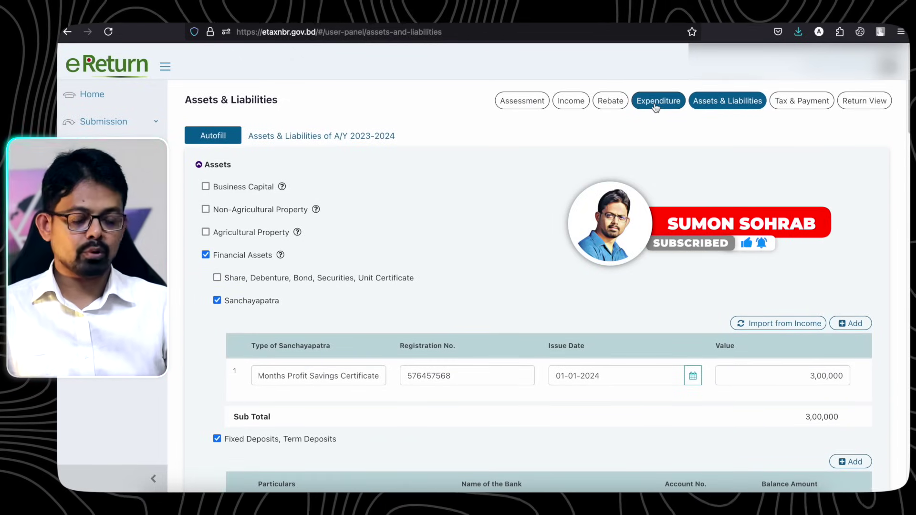
pyautogui.scroll(-20, 611, 288)
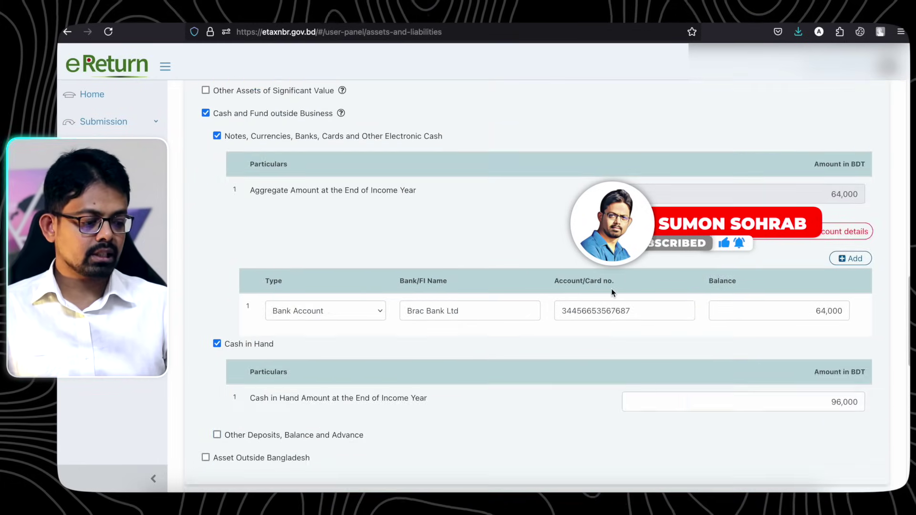
pyautogui.scroll(-5, 611, 289)
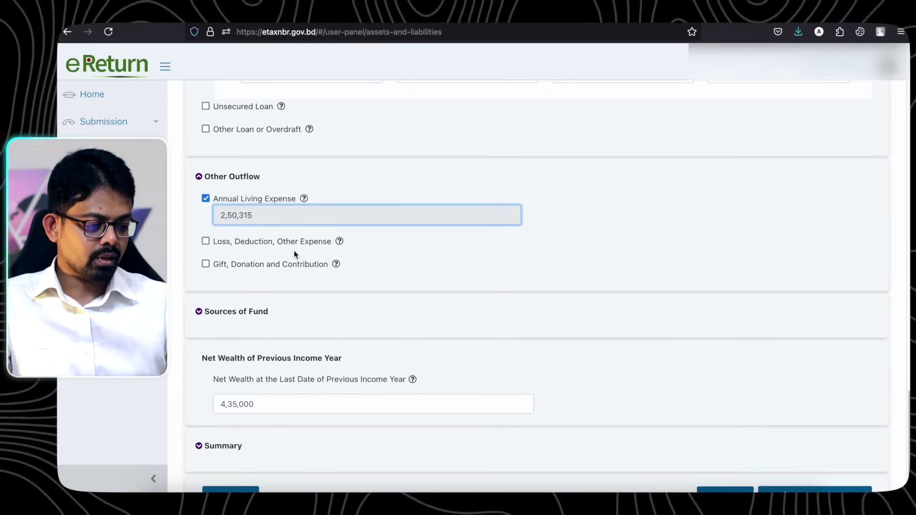
# - Select Loss, Deduction, Other Expense, review its particulars and amount fields, and deselect it again
pyautogui.click(206, 241)
pyautogui.click(301, 316)
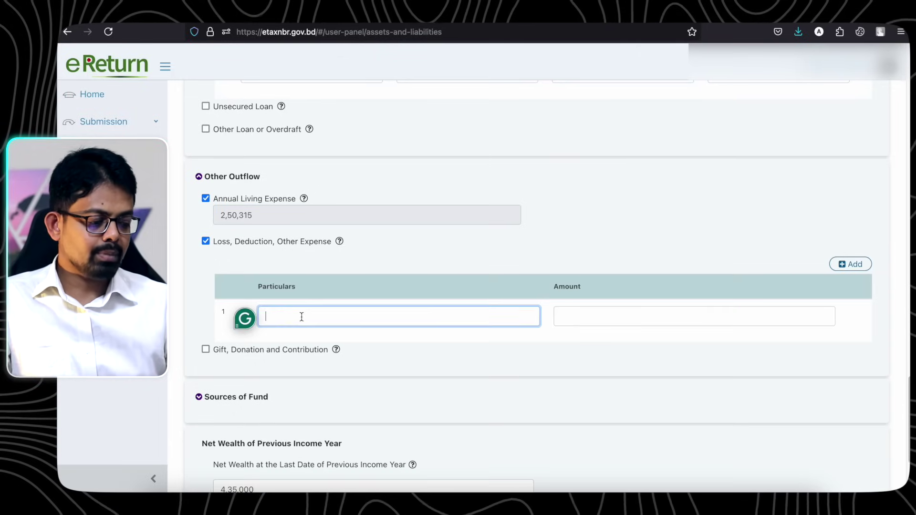
pyautogui.click(566, 317)
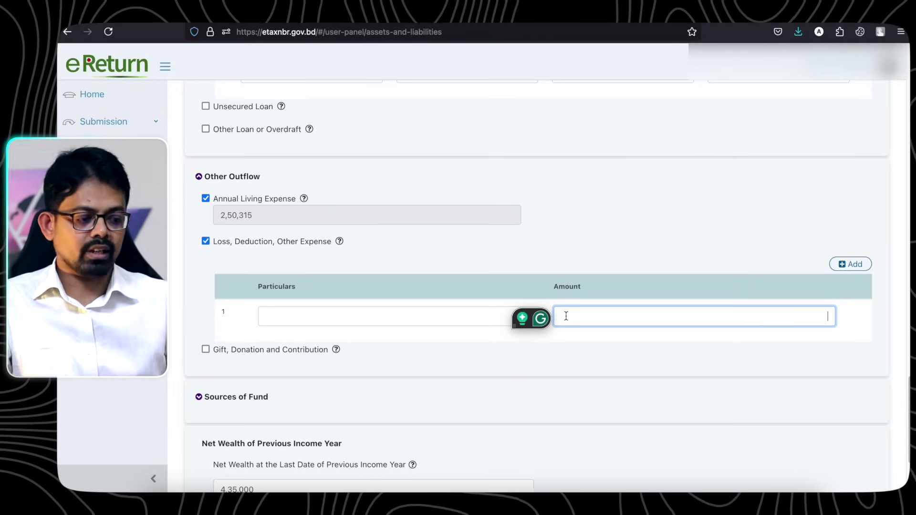
pyautogui.click(206, 241)
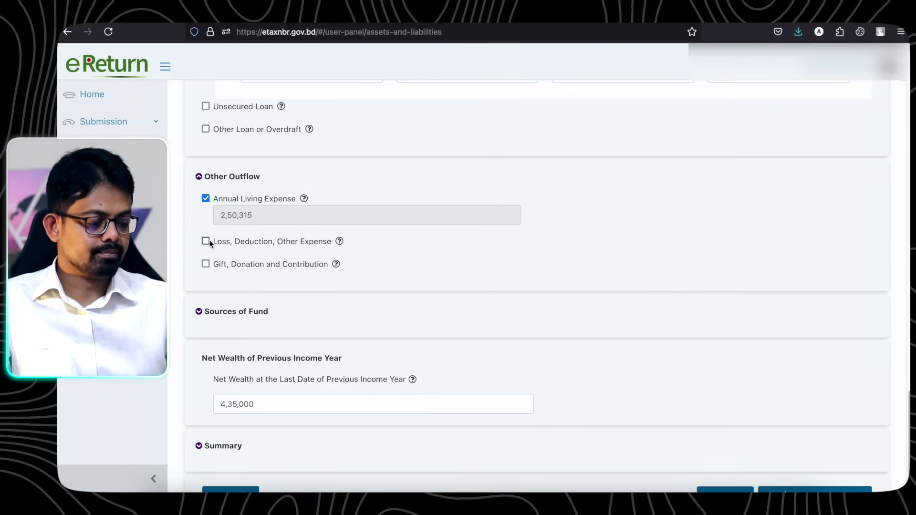
# - Select Gift, Donation and Contribution, choose Gift as its particulars, review the receiver and amount fields, and deselect the category again
pyautogui.click(205, 265)
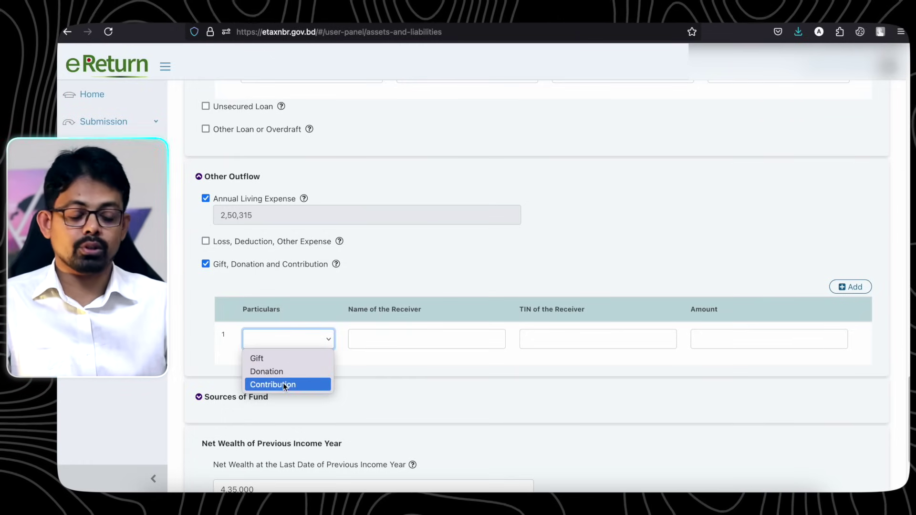
pyautogui.click(276, 357)
pyautogui.click(379, 342)
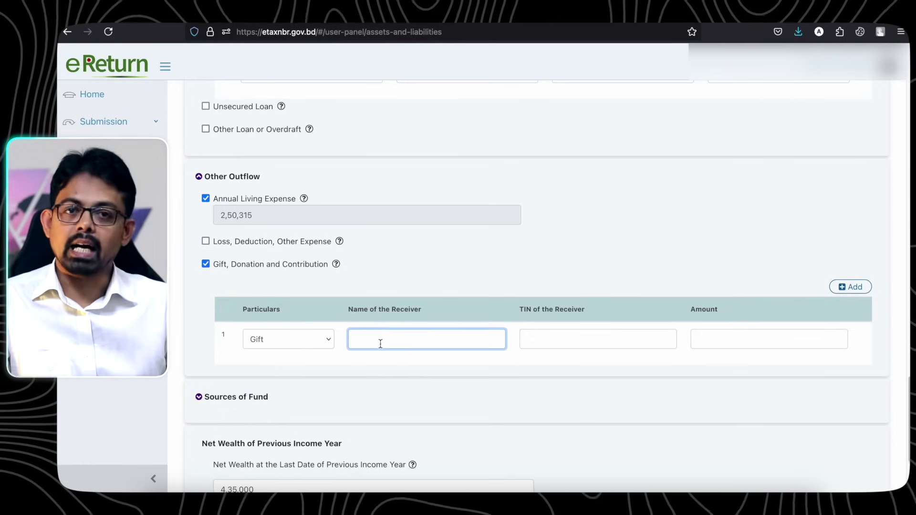
pyautogui.click(539, 340)
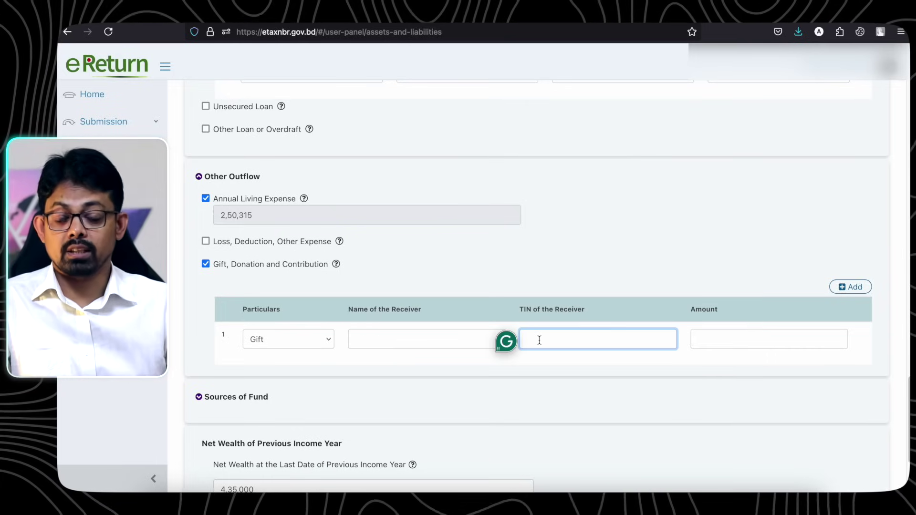
pyautogui.click(737, 340)
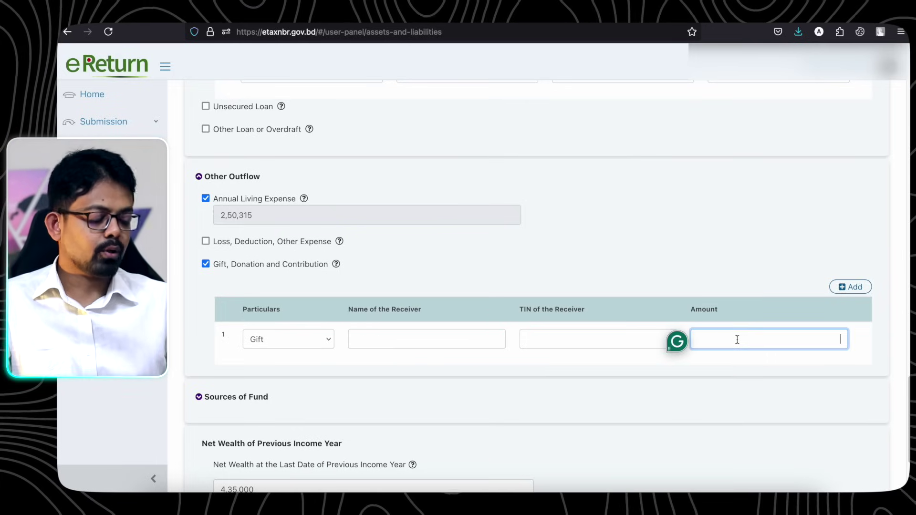
pyautogui.click(205, 264)
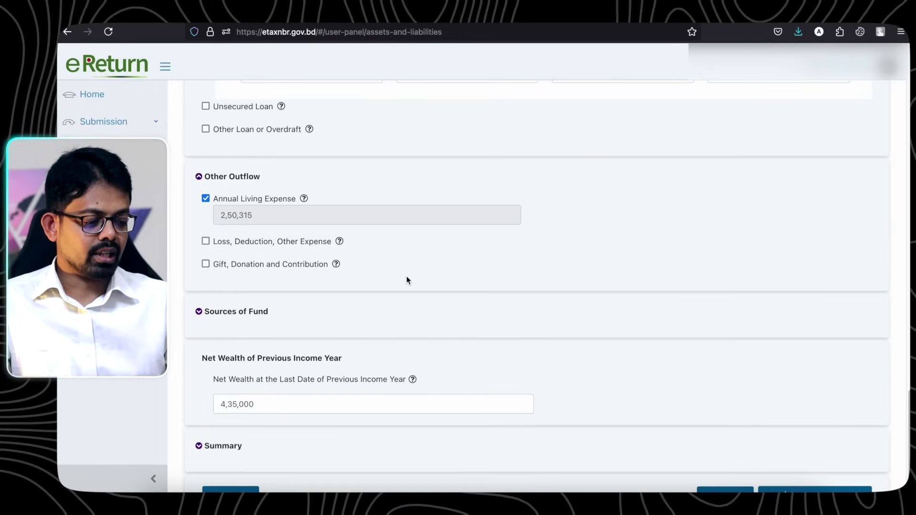
# - Expand the Sources of Fund section and review the Income Shown in the Return and Tax Exempted Income and Allowances entries
pyautogui.scroll(-2, 406, 277)
pyautogui.click(200, 252)
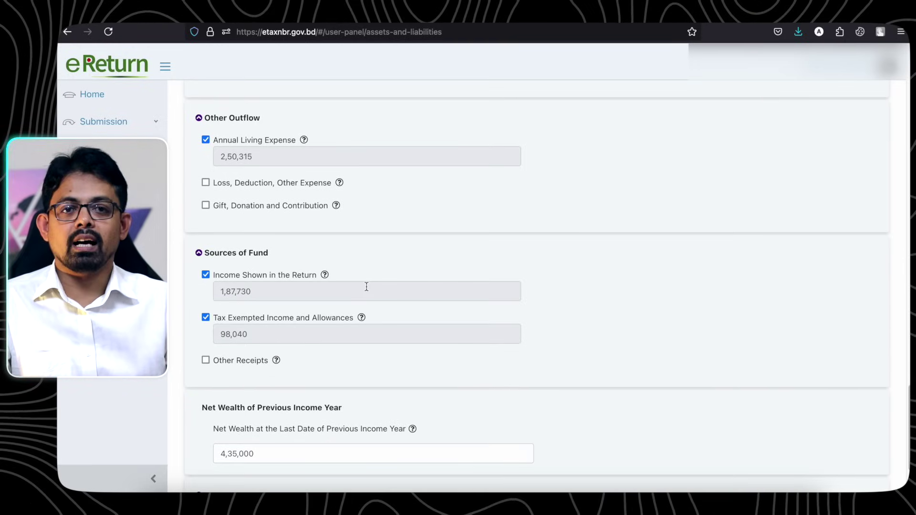
pyautogui.scroll(1, 602, 252)
pyautogui.scroll(15, 602, 252)
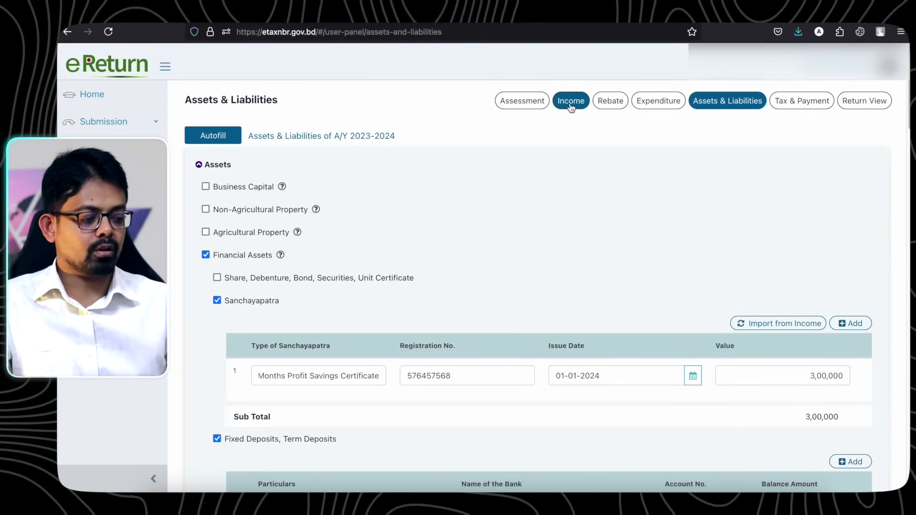
pyautogui.scroll(-20, 571, 107)
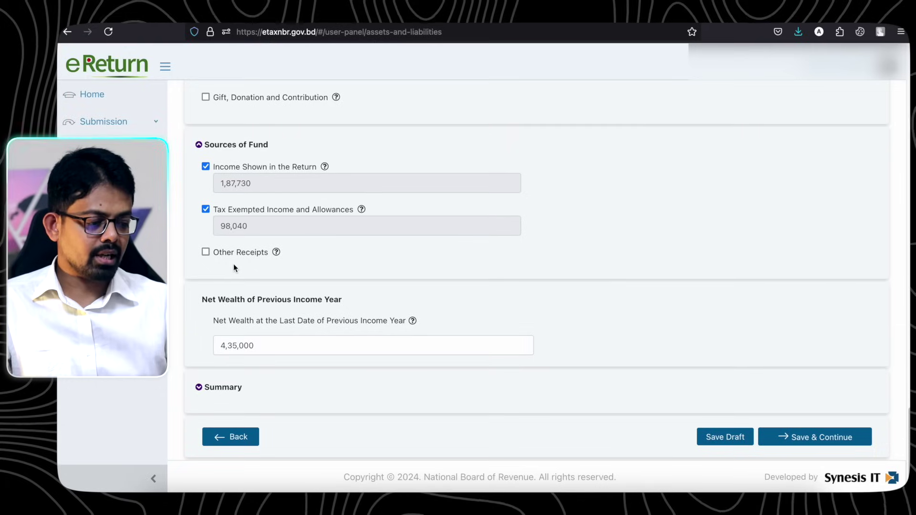
# - Select Other Receipts, review its particulars, reference and amount fields, and deselect it again
pyautogui.click(207, 251)
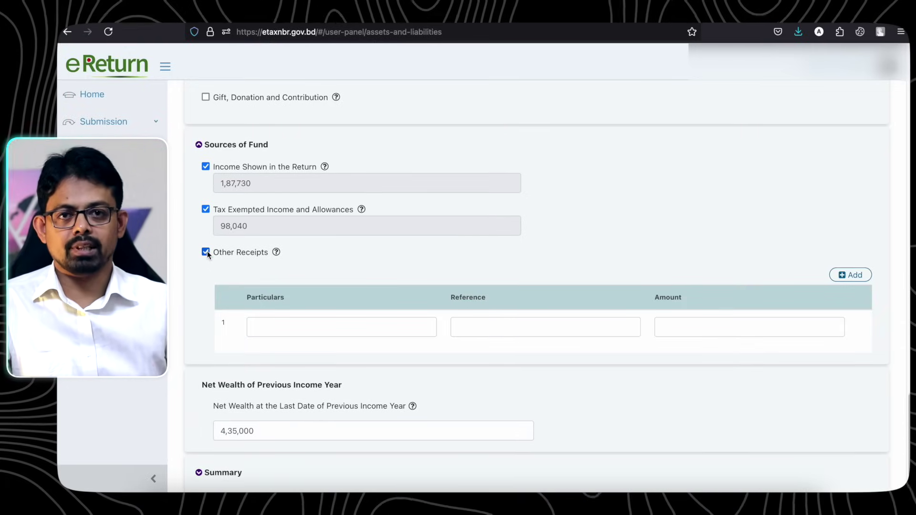
pyautogui.click(287, 320)
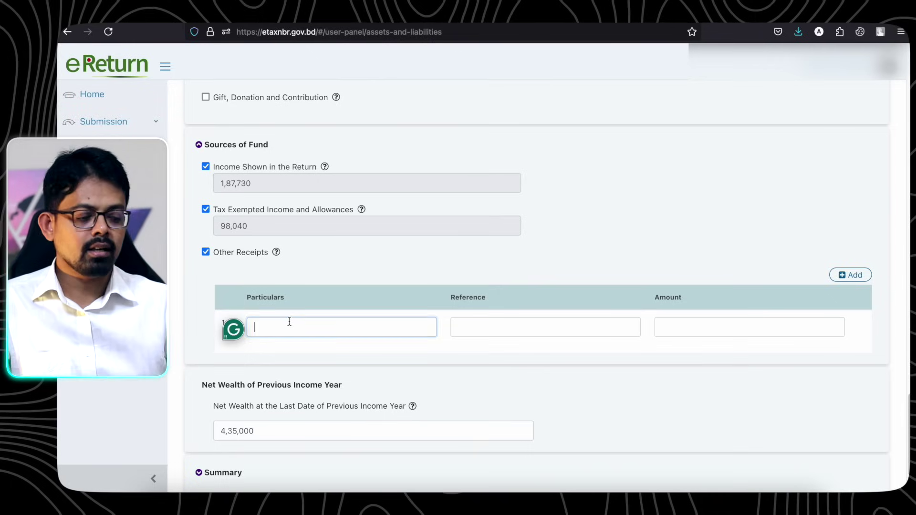
pyautogui.click(493, 328)
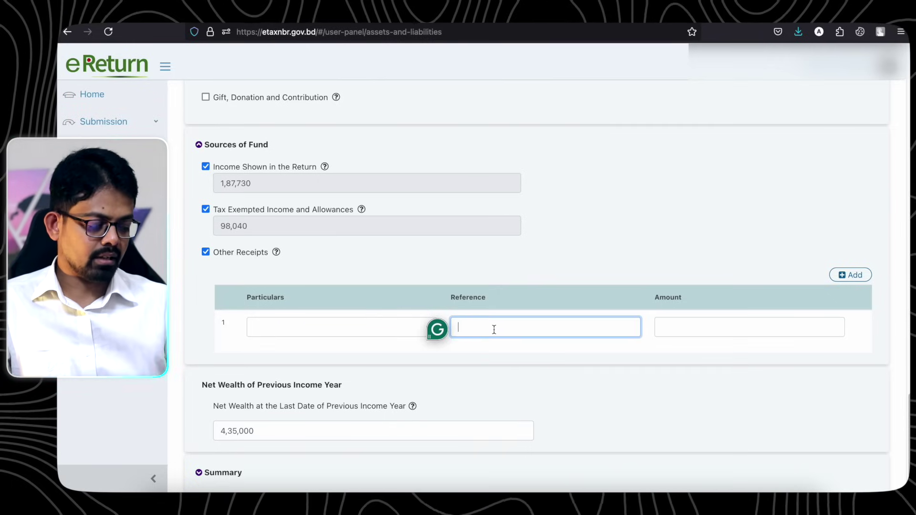
pyautogui.click(691, 330)
pyautogui.click(216, 252)
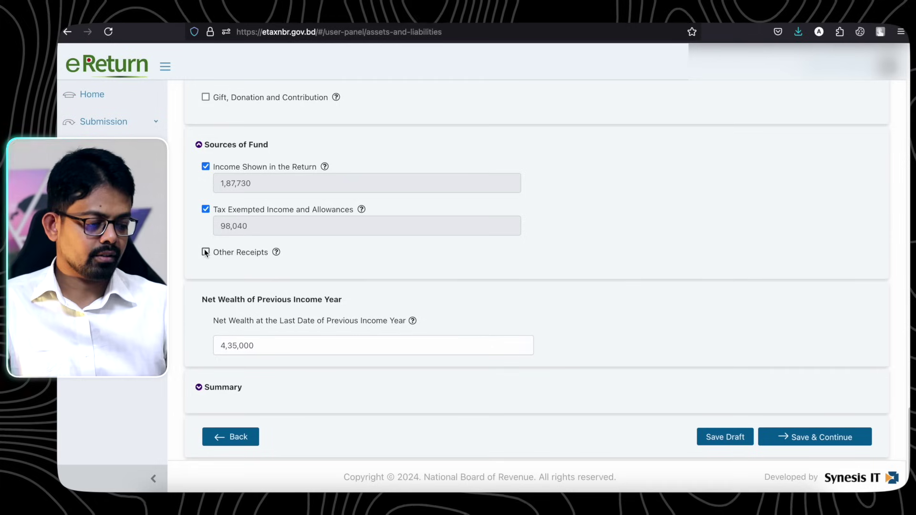
# - Review the previous income year's net wealth, then expand the Summary and check its Difference amount
pyautogui.moveTo(272, 342); pyautogui.dragTo(183, 342)
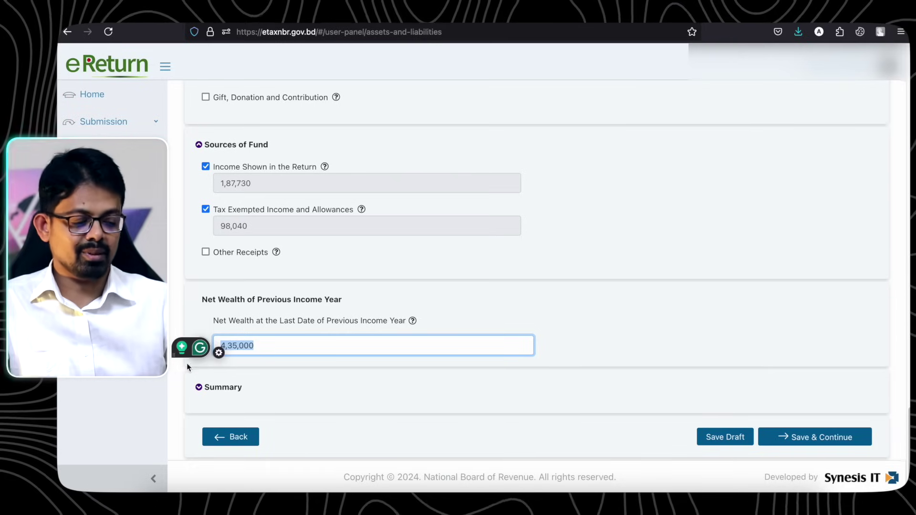
pyautogui.click(200, 388)
pyautogui.scroll(-6, 445, 356)
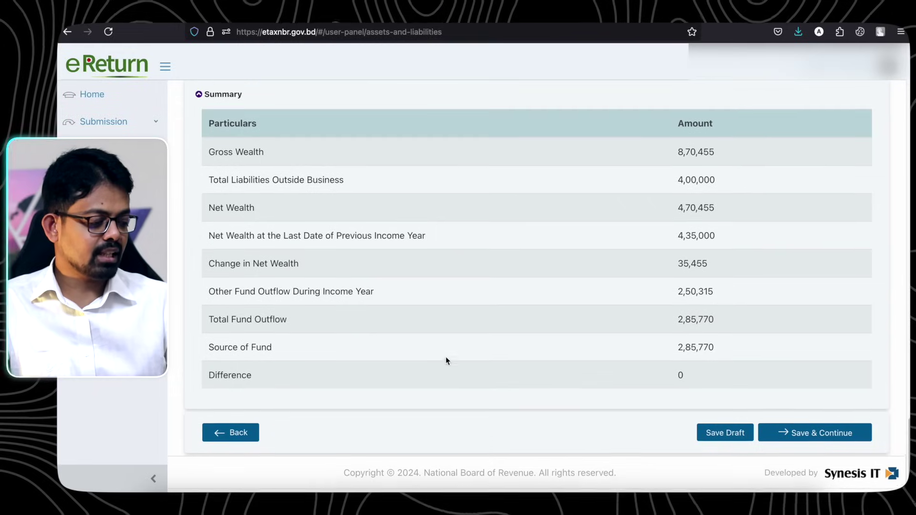
pyautogui.doubleClick(680, 379)
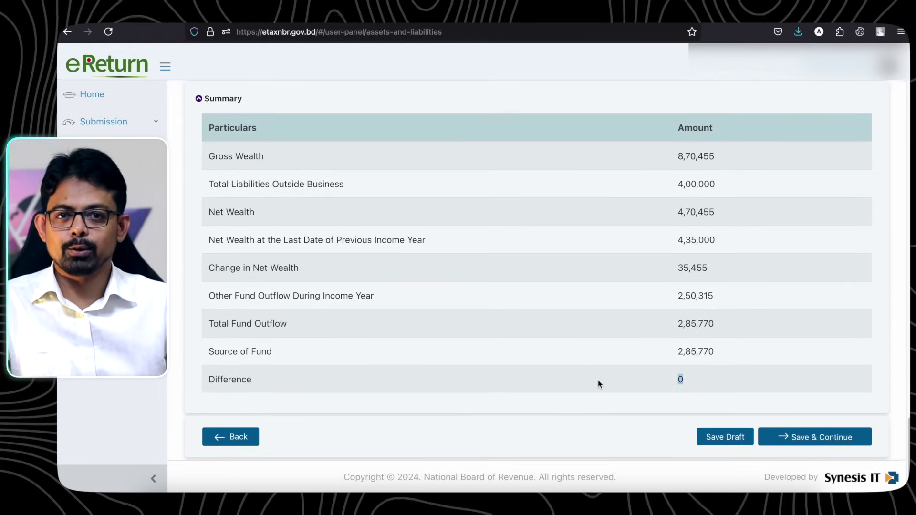
# - Set the Net Wealth at the Last Date of Previous Income Year to 4,30,000 and check the Summary's Difference
pyautogui.scroll(5, 597, 380)
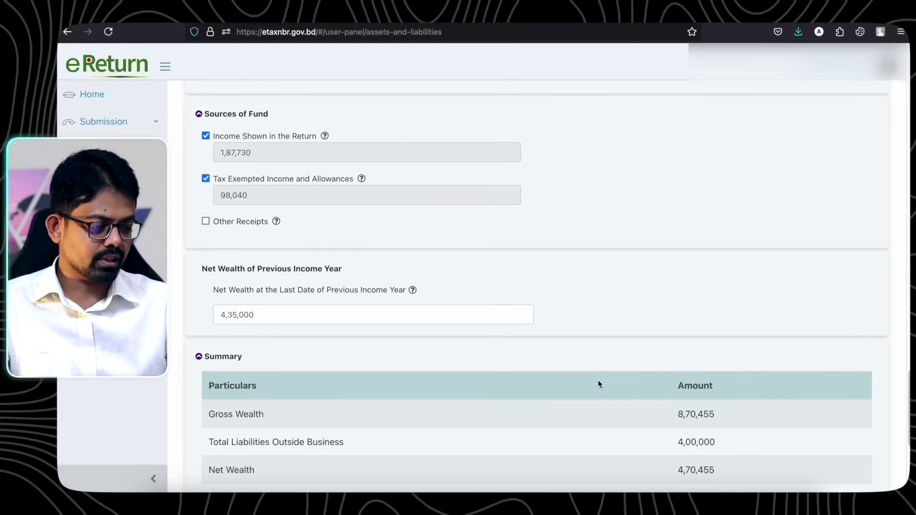
pyautogui.scroll(5, 599, 380)
pyautogui.scroll(-7, 597, 380)
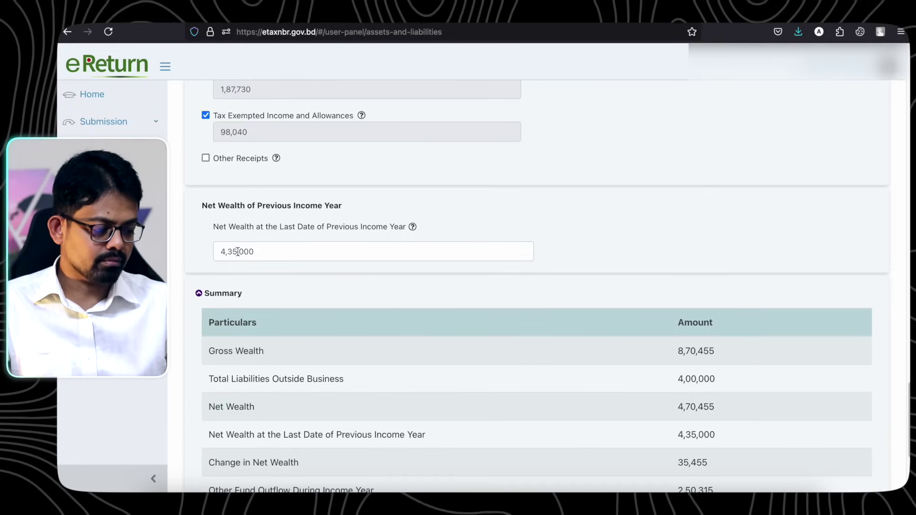
pyautogui.click(230, 252)
pyautogui.click(235, 253)
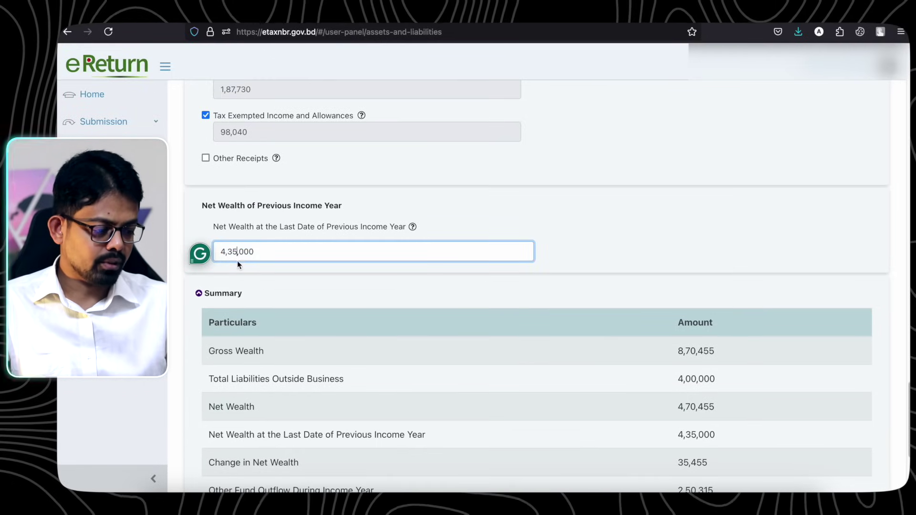
pyautogui.press('BackSpace')
pyautogui.press('BackSpace')
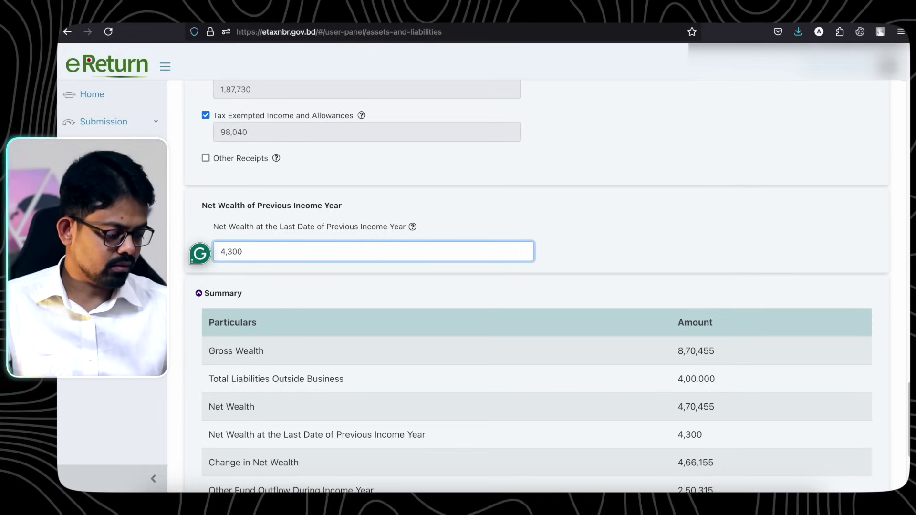
pyautogui.write('00')
pyautogui.click(668, 245)
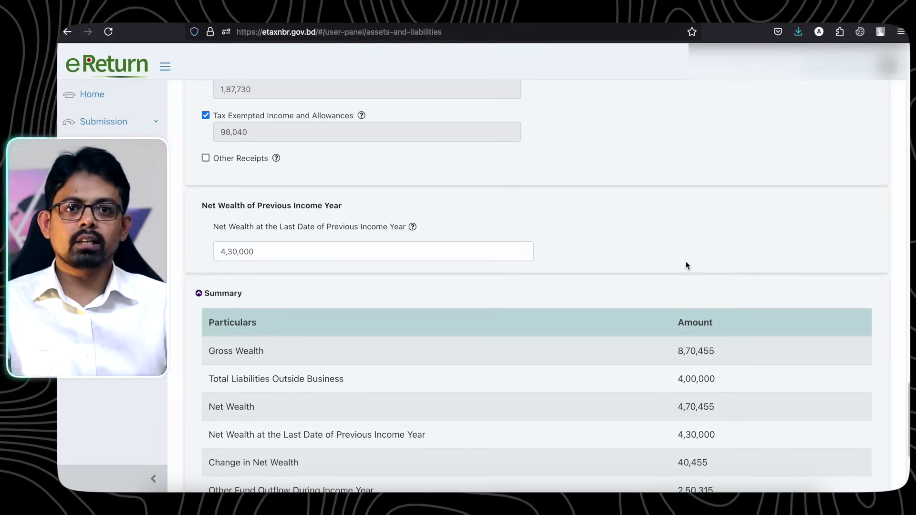
pyautogui.scroll(-5, 686, 263)
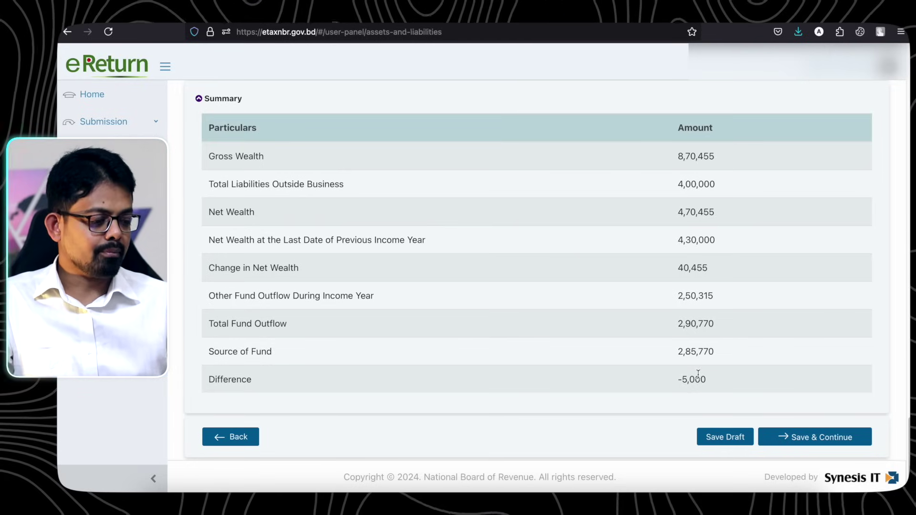
# - Set the Cash in Hand Amount at the End of Income Year to 91,000 and check the Summary's Difference
pyautogui.scroll(15, 698, 374)
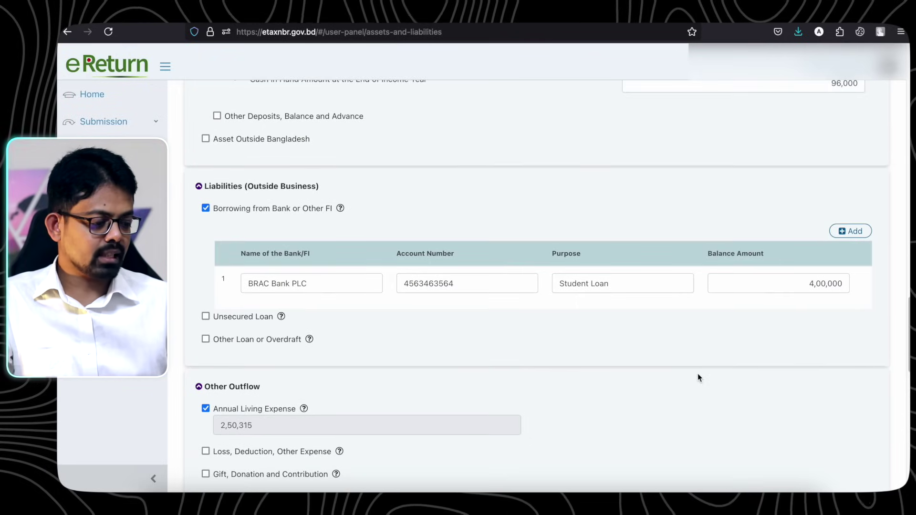
pyautogui.scroll(4, 698, 373)
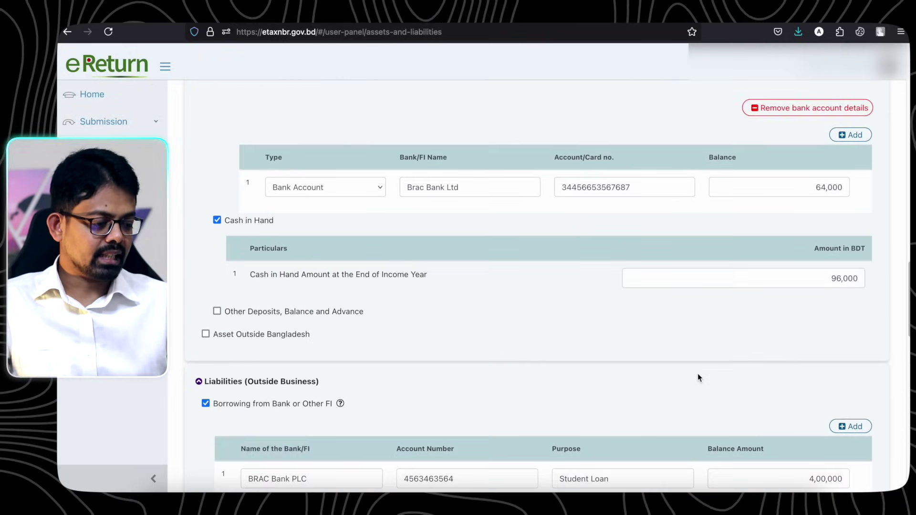
pyautogui.click(826, 279)
pyautogui.write('9')
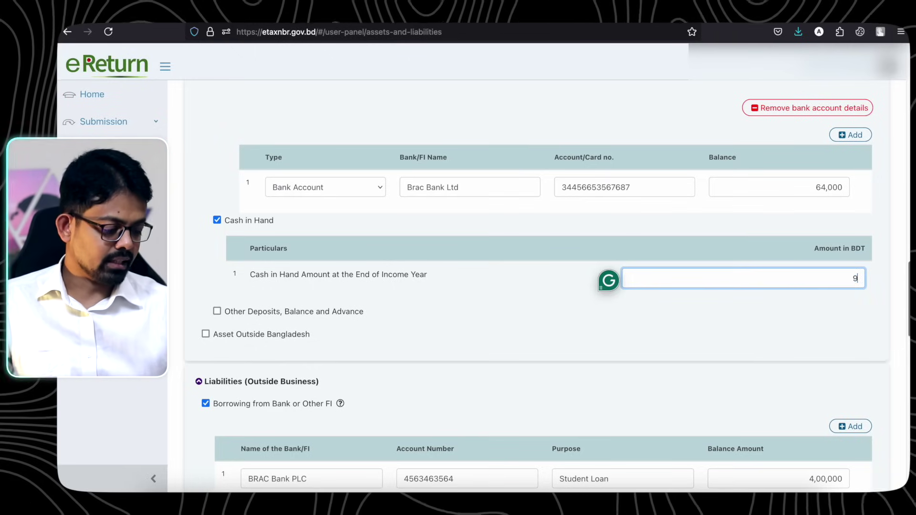
pyautogui.write('1,000')
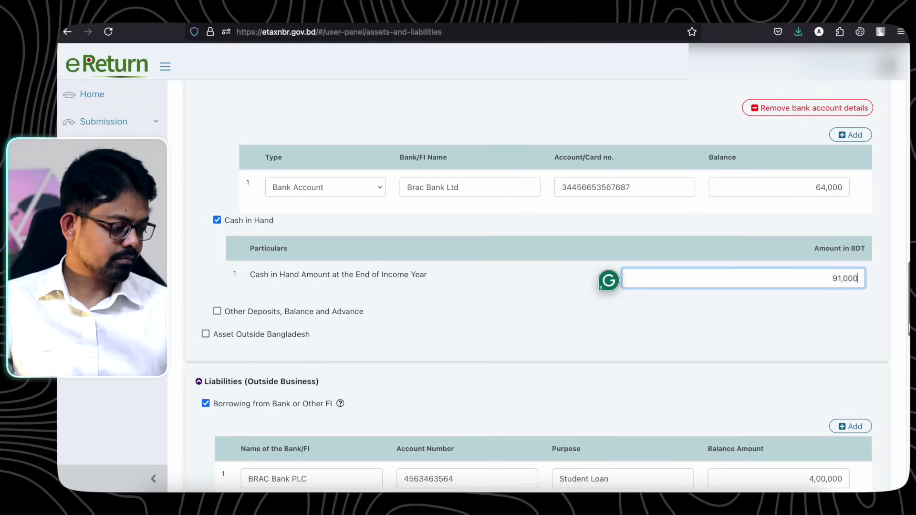
pyautogui.click(874, 312)
pyautogui.scroll(-15, 874, 313)
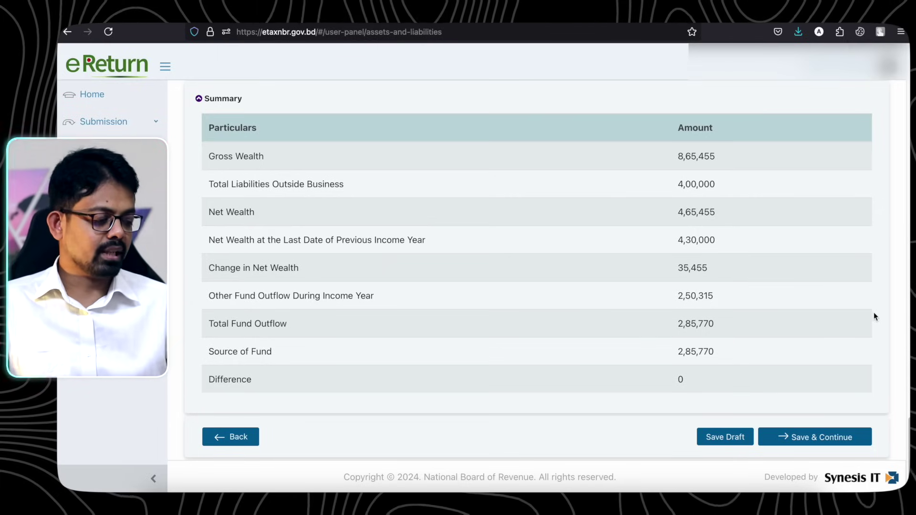
# - Set the cash in hand amount back to 96,000 and save the Assets & Liabilities page as a draft
pyautogui.scroll(15, 874, 314)
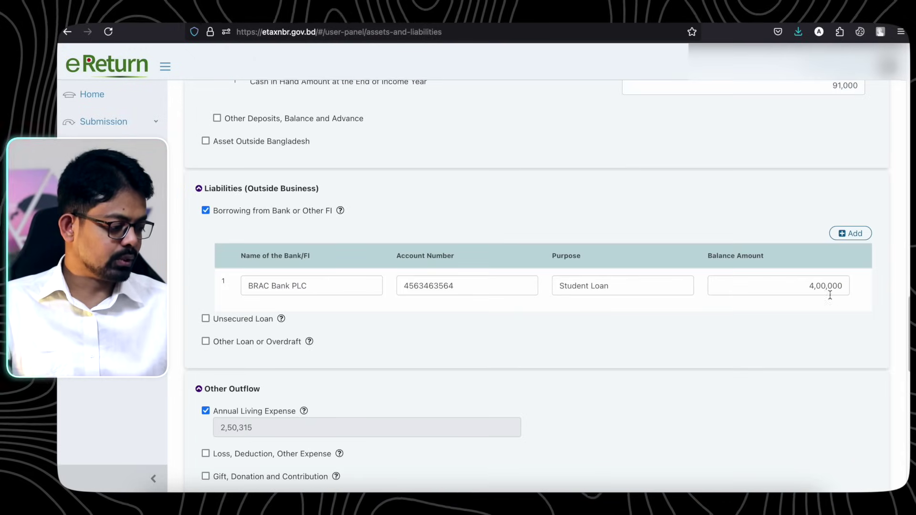
pyautogui.scroll(1, 808, 287)
pyautogui.scroll(3, 808, 287)
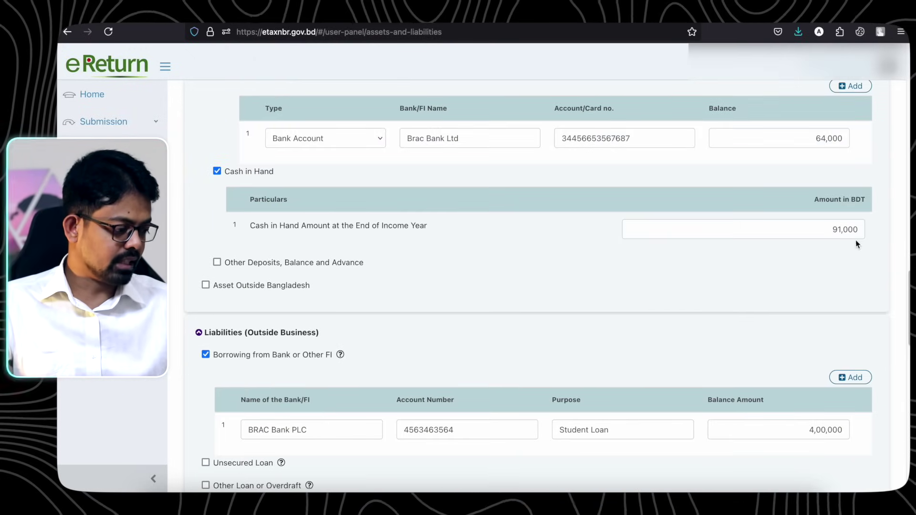
pyautogui.click(842, 230)
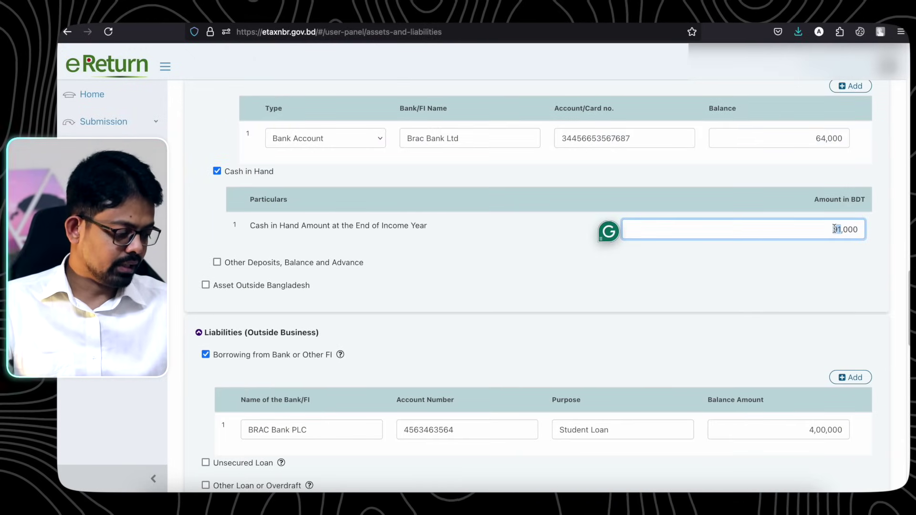
pyautogui.write('6')
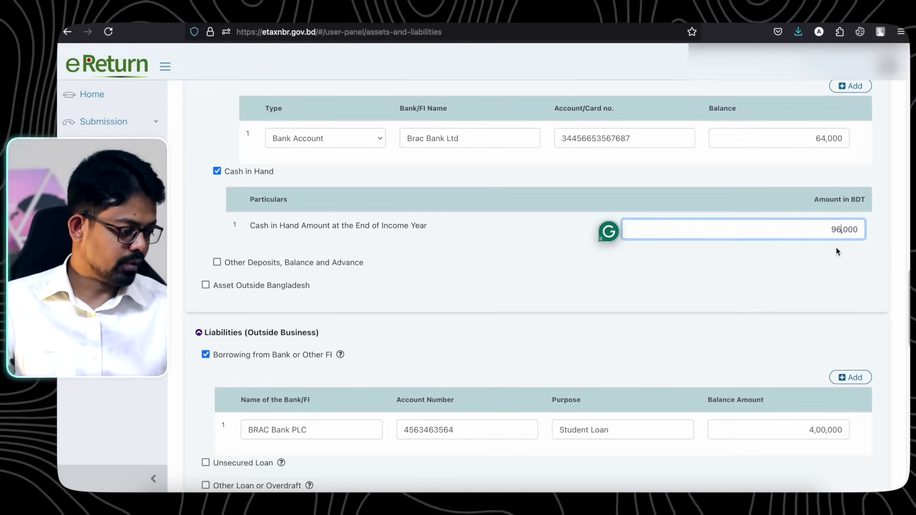
pyautogui.scroll(-10, 836, 247)
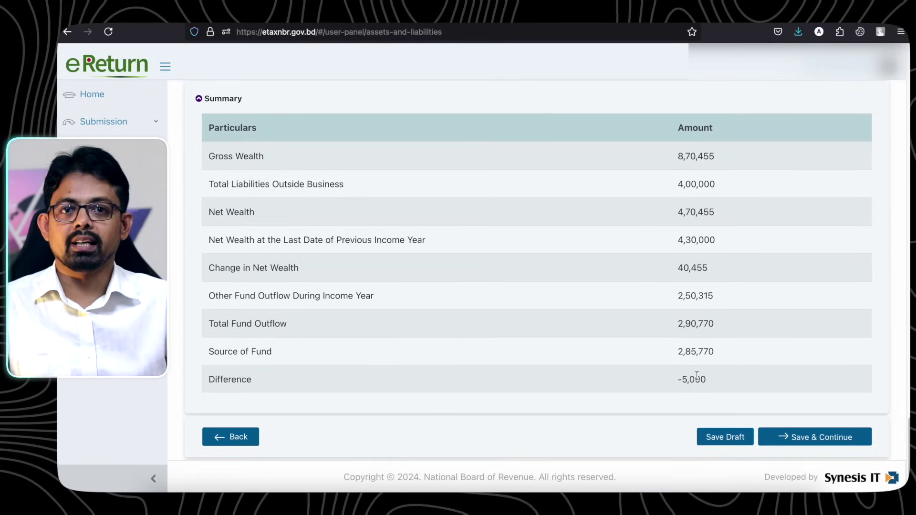
pyautogui.click(714, 437)
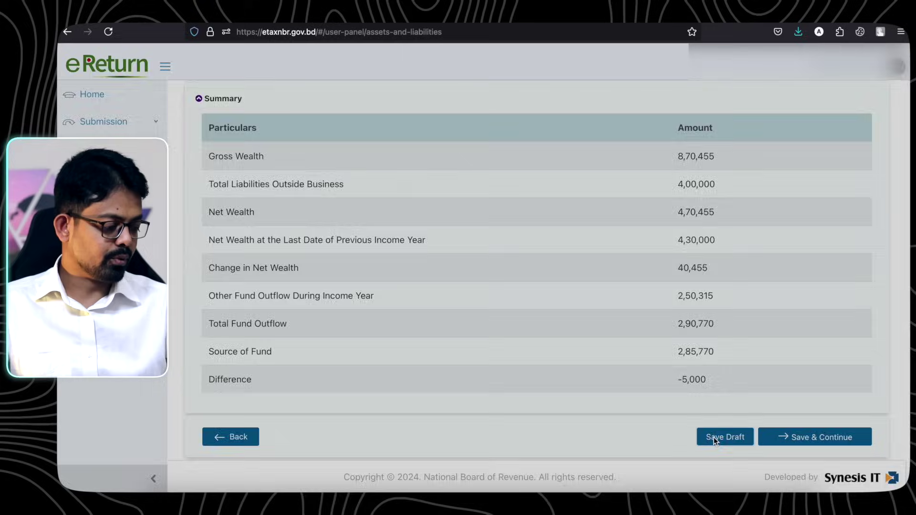
pyautogui.click(602, 134)
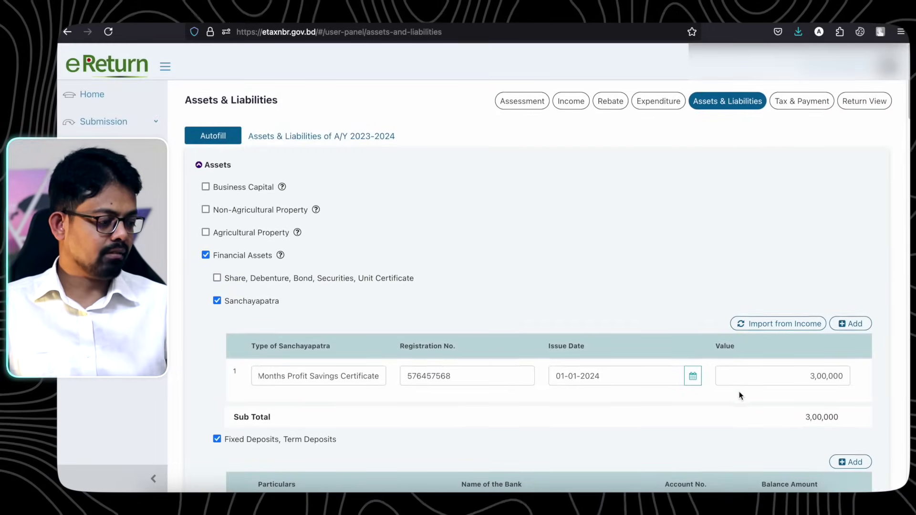
# - On the Expenditure page, set the Accommodation Expense to 80,000 and save the draft
pyautogui.click(661, 101)
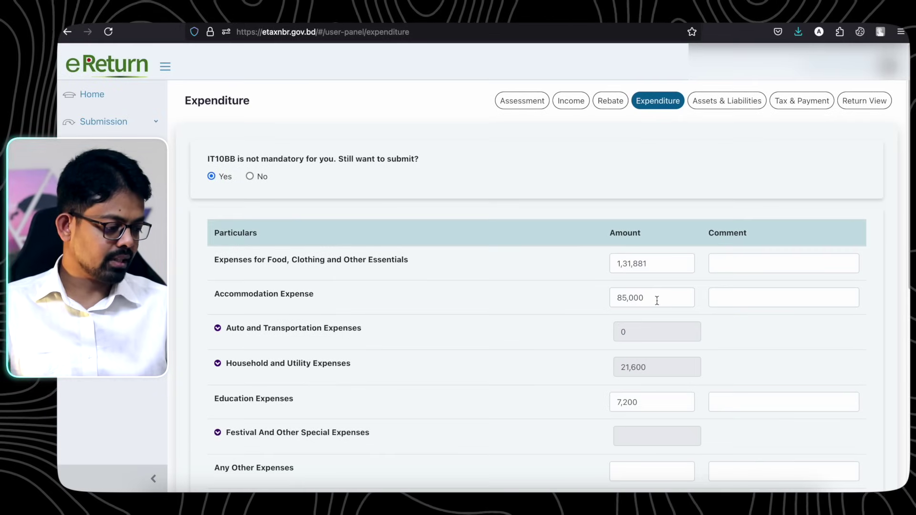
pyautogui.moveTo(654, 298); pyautogui.dragTo(567, 301)
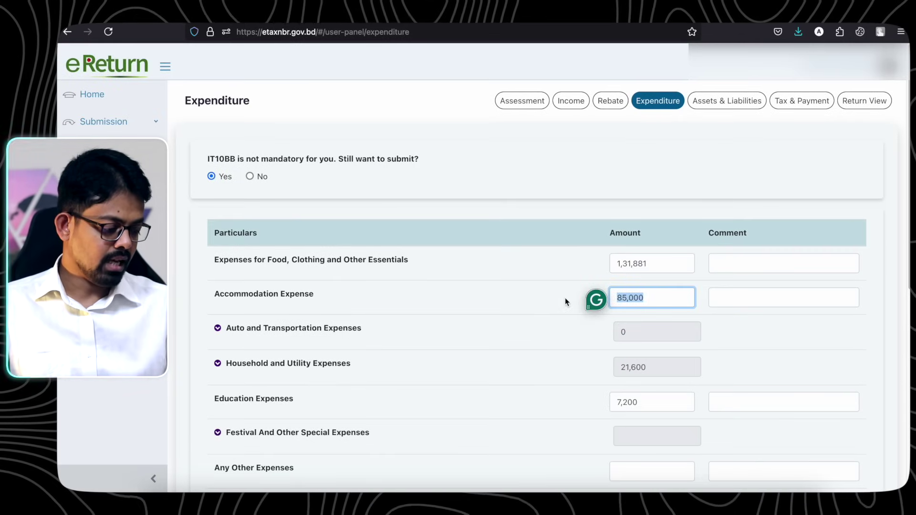
pyautogui.write('80,000')
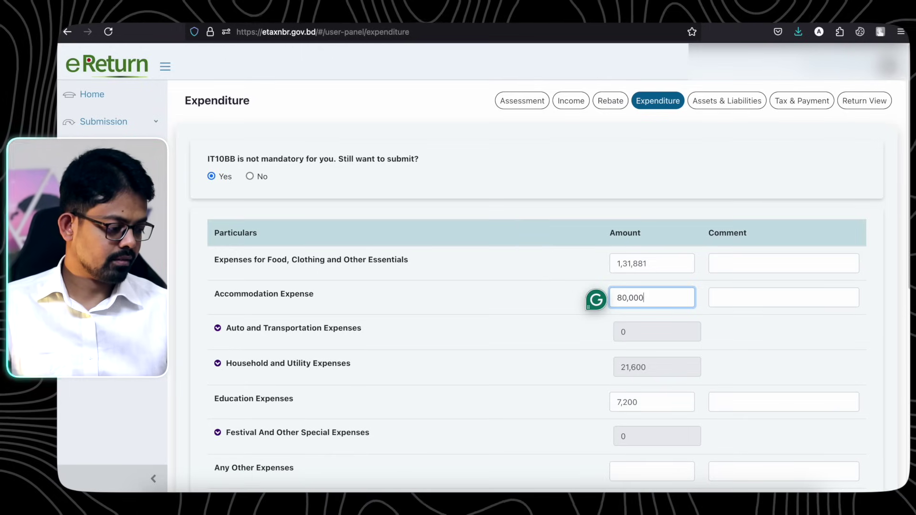
pyautogui.click(788, 335)
pyautogui.scroll(-10, 790, 335)
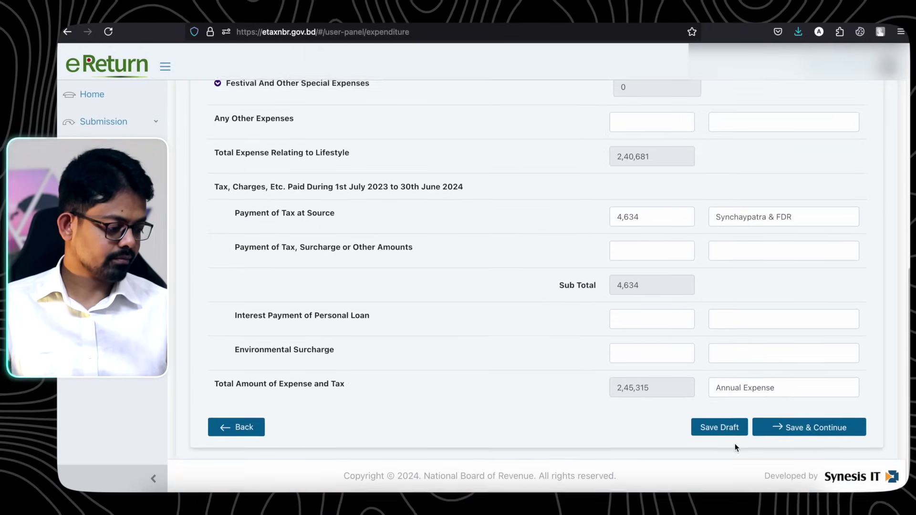
pyautogui.click(734, 432)
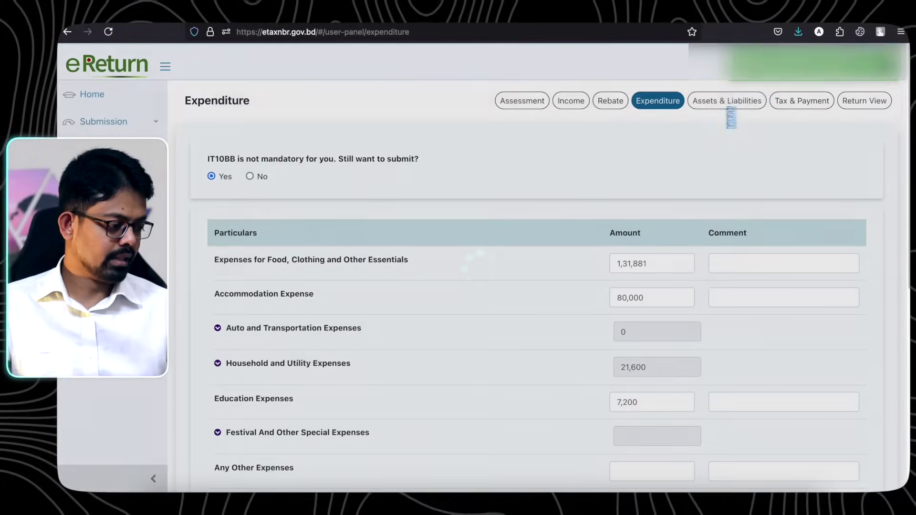
# - Return to the Assets & Liabilities page, check the Summary's Difference, and review the cash in hand and liability entries
pyautogui.click(728, 102)
pyautogui.scroll(-20, 711, 243)
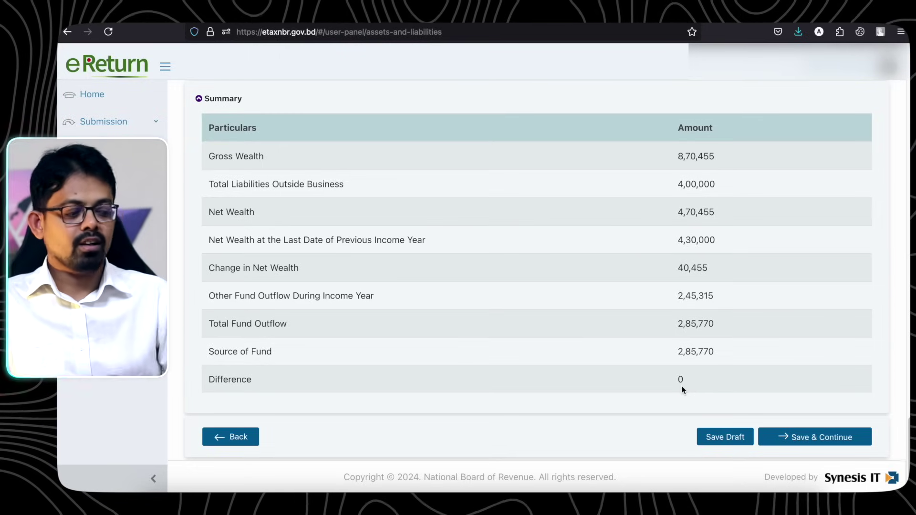
pyautogui.scroll(15, 683, 386)
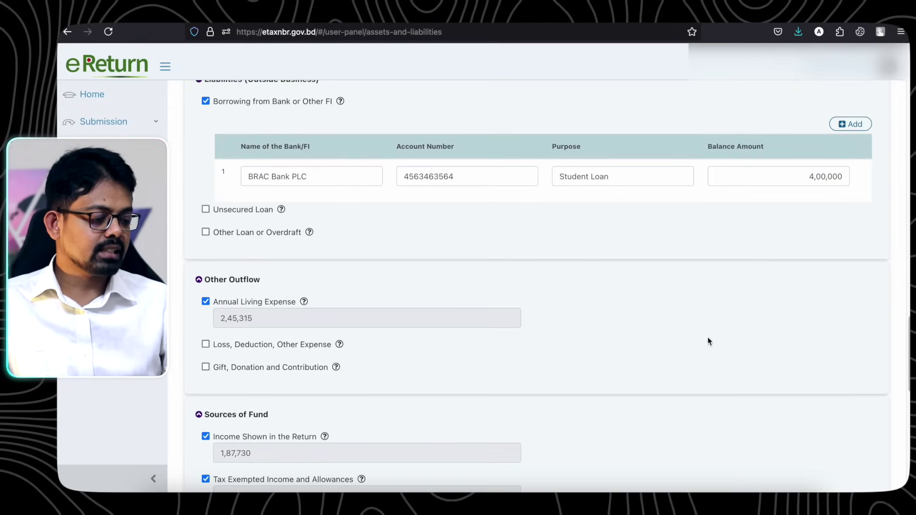
pyautogui.scroll(5, 773, 242)
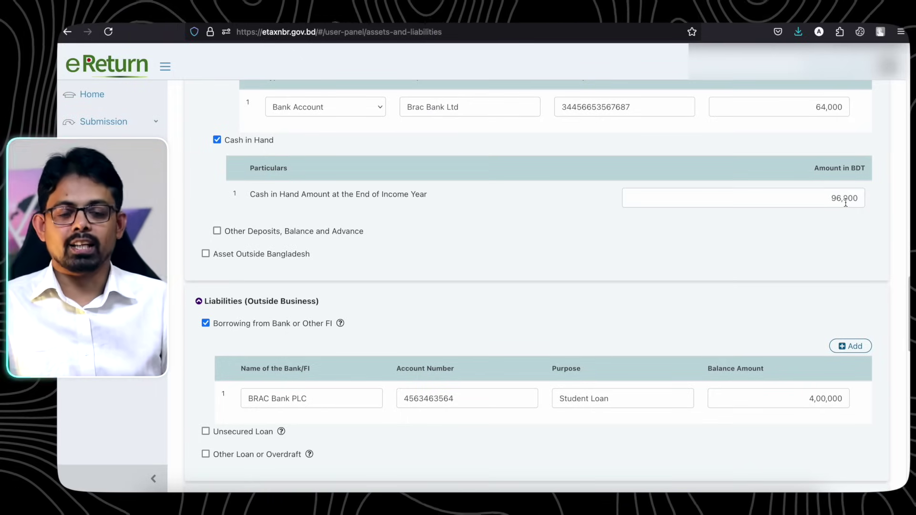
pyautogui.scroll(-5, 618, 274)
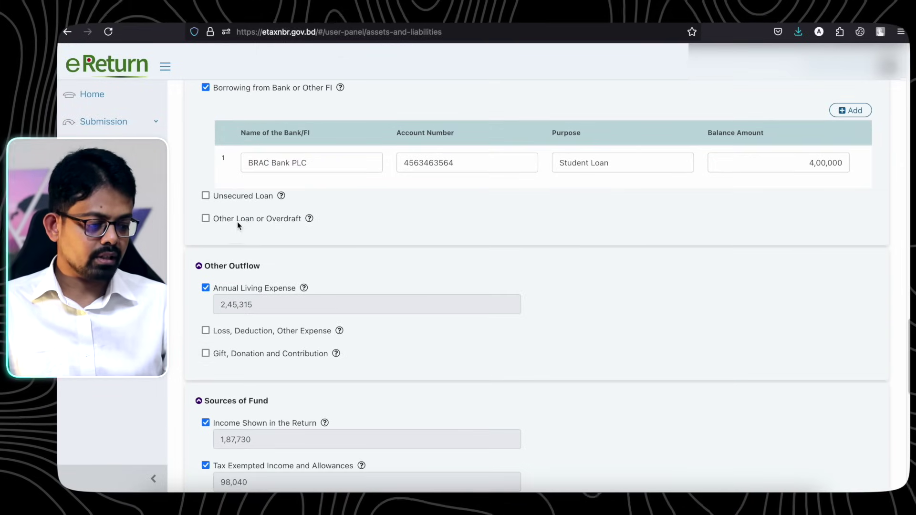
# - Select Gift, Donation and Contribution and Loss, Deduction, Other Expense to review their fields, then deselect both categories
pyautogui.scroll(-3, 413, 314)
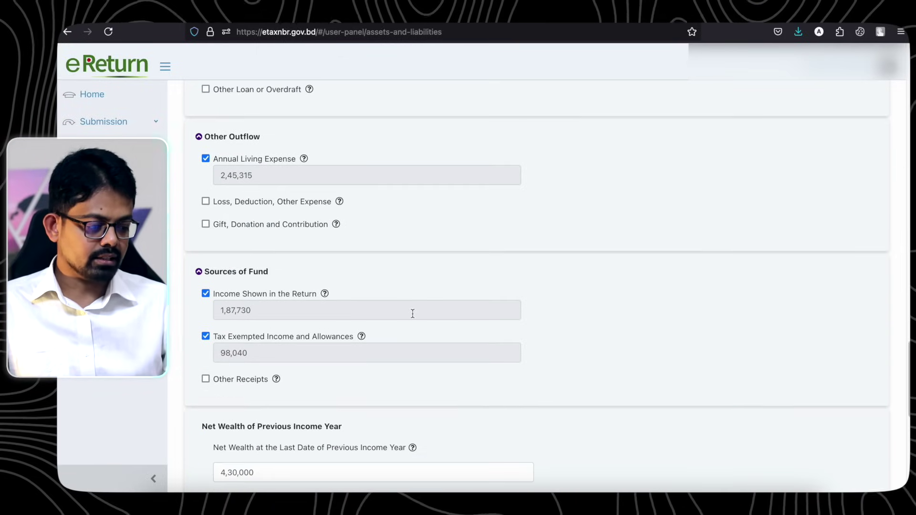
pyautogui.click(205, 224)
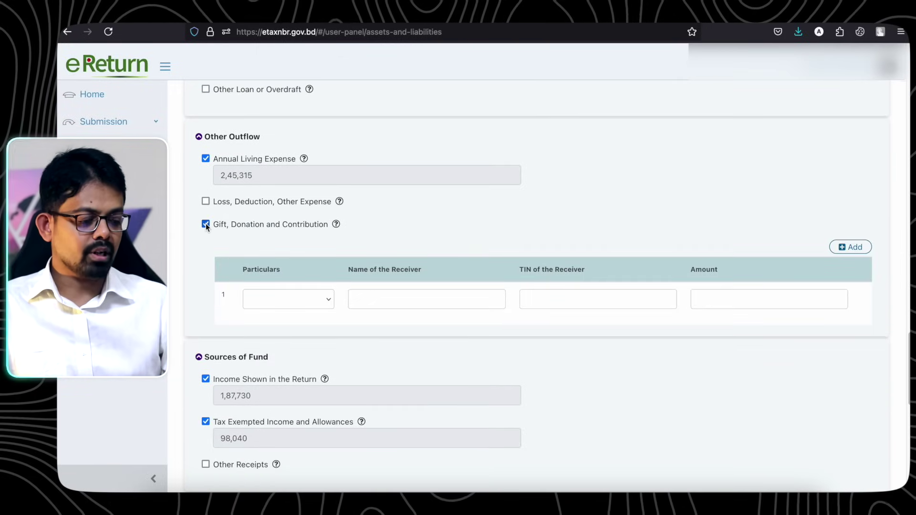
pyautogui.click(206, 202)
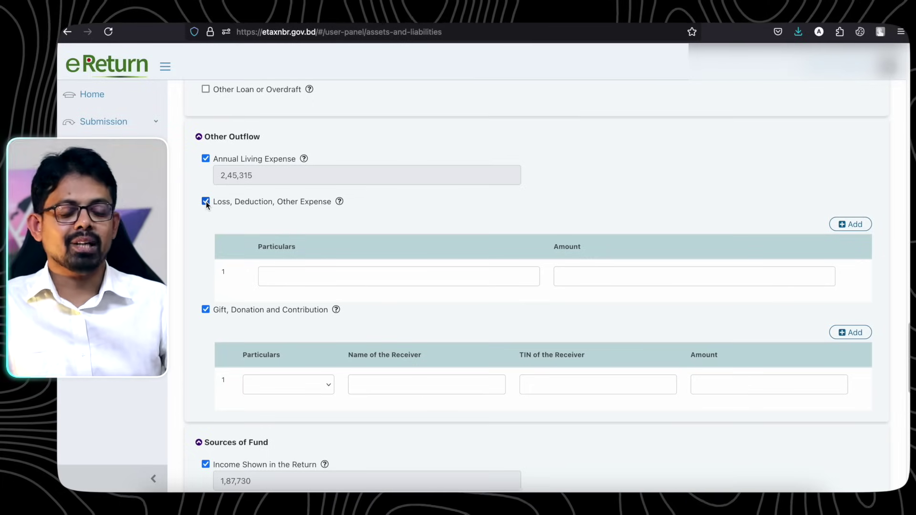
pyautogui.click(205, 201)
pyautogui.click(206, 224)
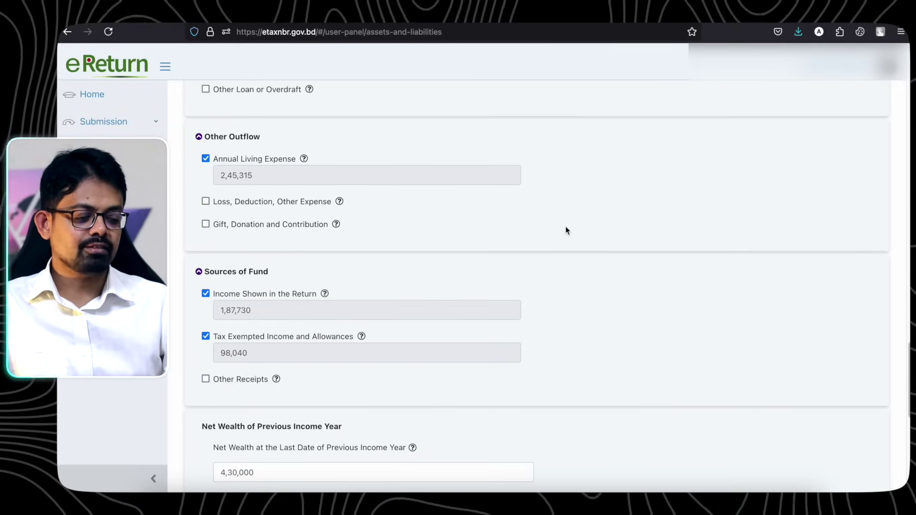
# - Check Gross Wealth in the Summary and review the asset entries behind it, from Sanchayapatra through bank balance and Cash in Hand
pyautogui.scroll(-9, 616, 241)
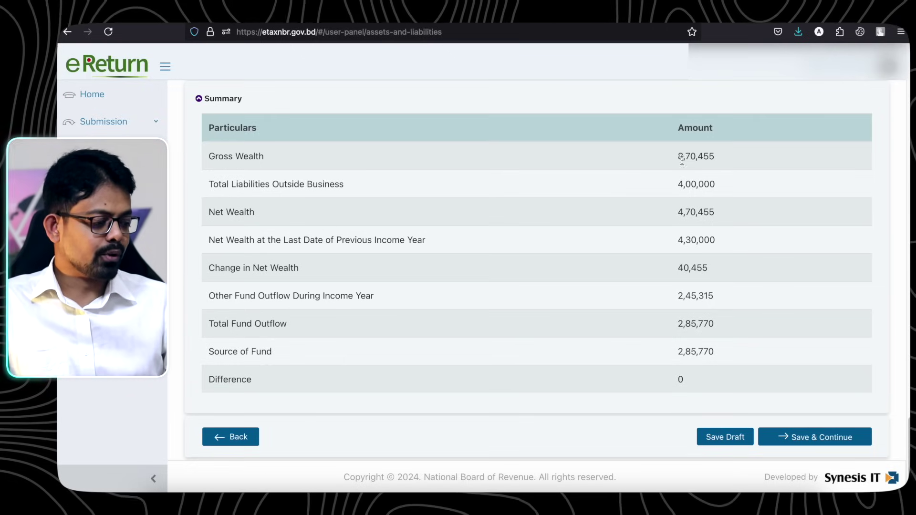
pyautogui.moveTo(678, 155); pyautogui.dragTo(723, 161)
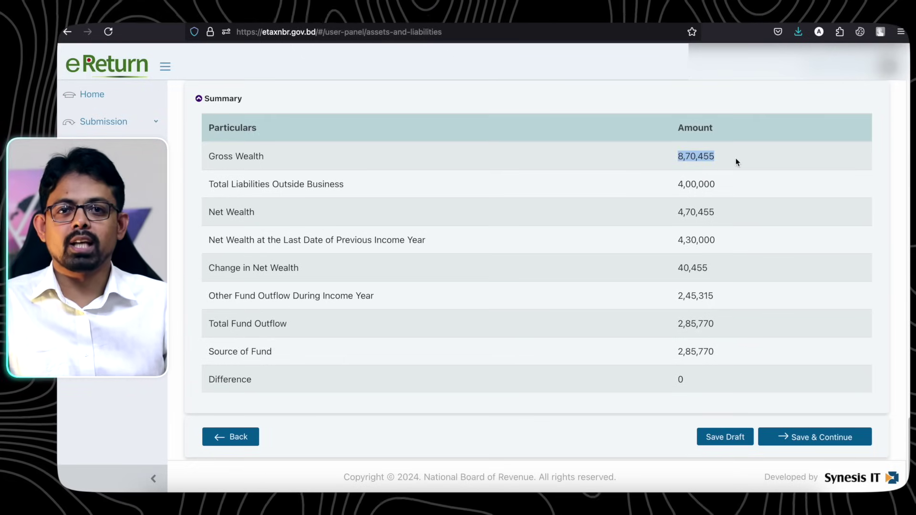
pyautogui.scroll(20, 737, 162)
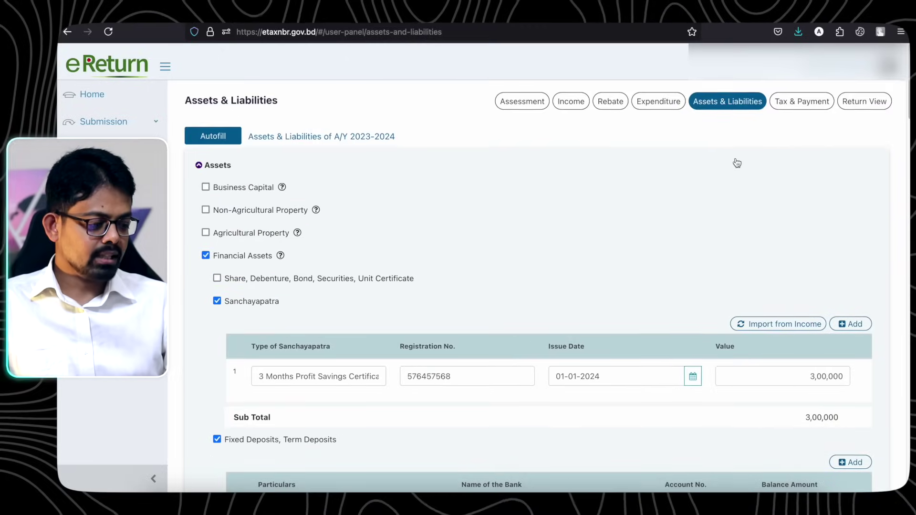
pyautogui.scroll(-3, 738, 163)
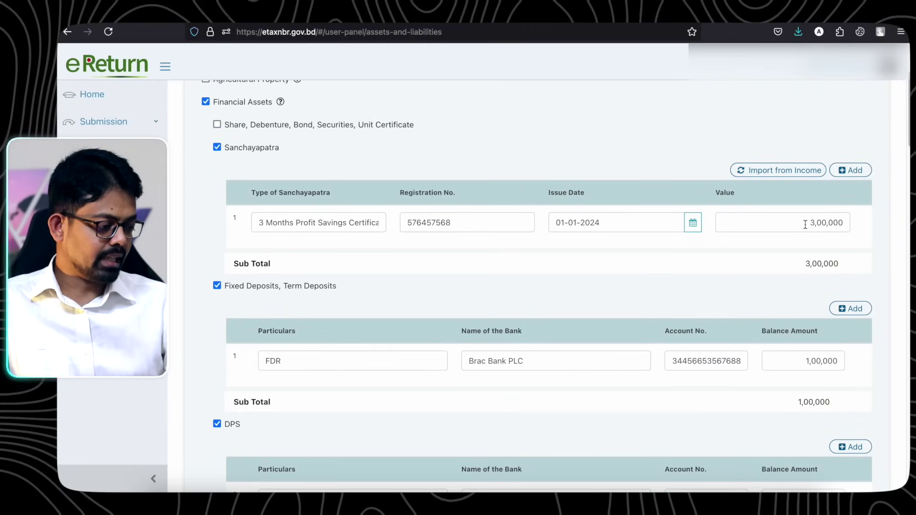
pyautogui.scroll(-4, 806, 224)
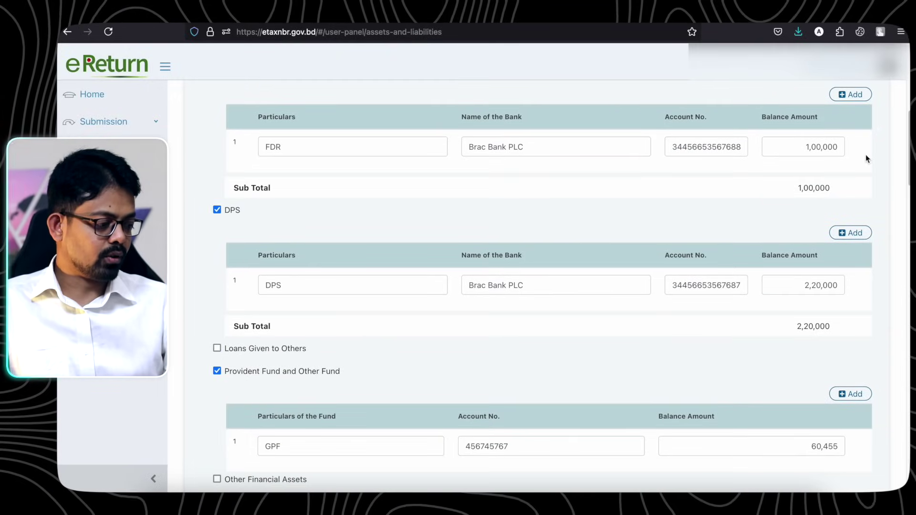
pyautogui.scroll(-2, 774, 201)
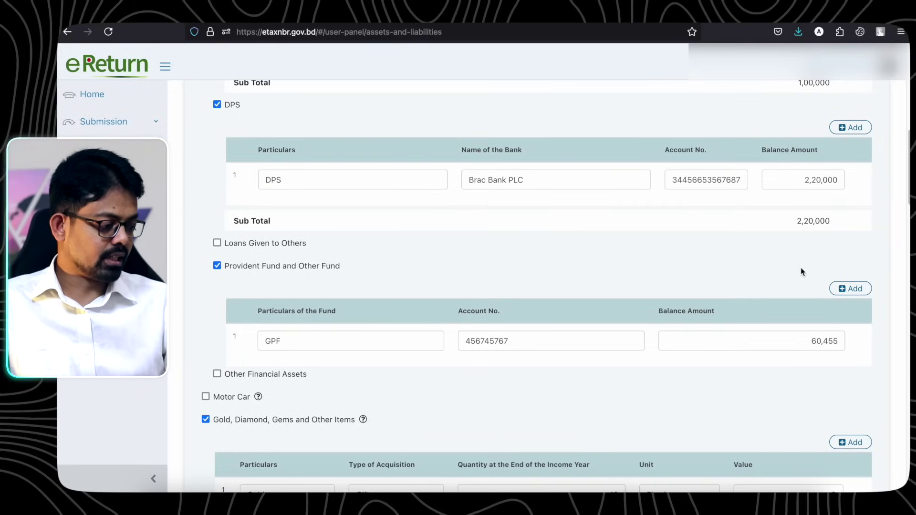
pyautogui.scroll(-2, 800, 267)
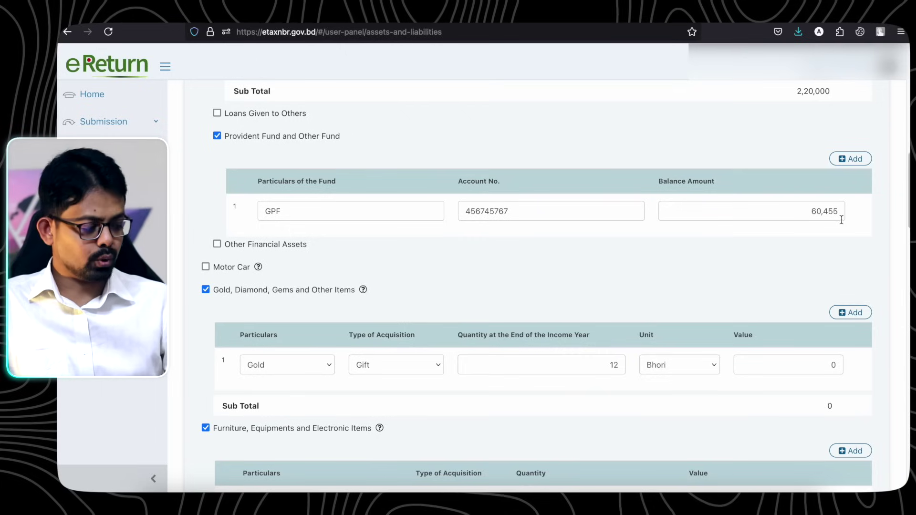
pyautogui.scroll(-5, 842, 220)
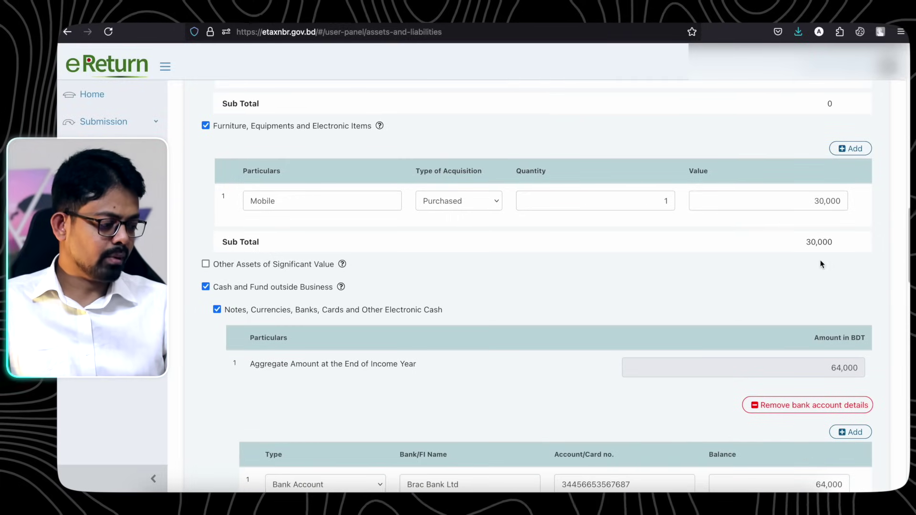
pyautogui.scroll(-3, 820, 265)
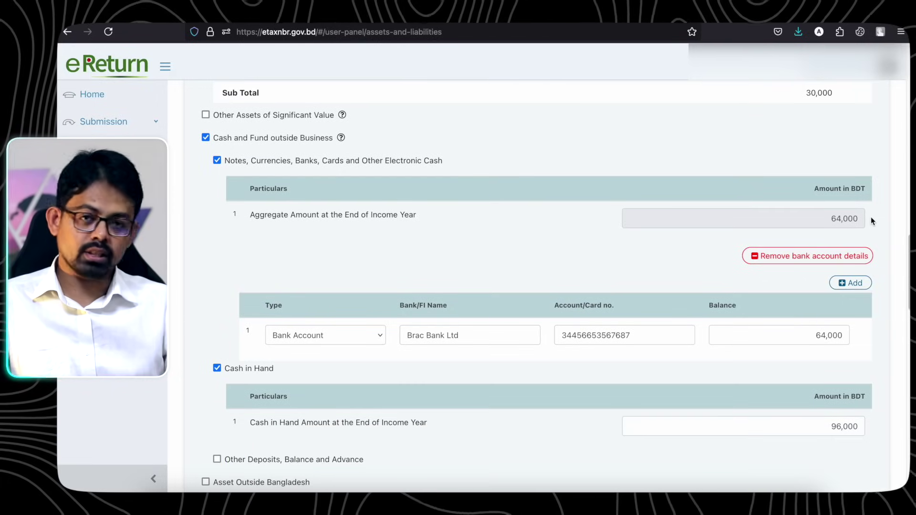
pyautogui.scroll(-5, 872, 221)
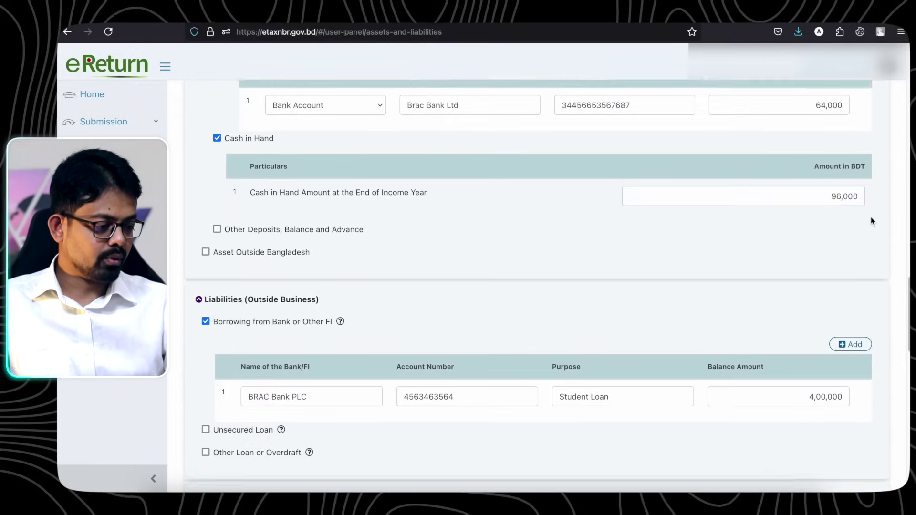
pyautogui.scroll(3, 872, 221)
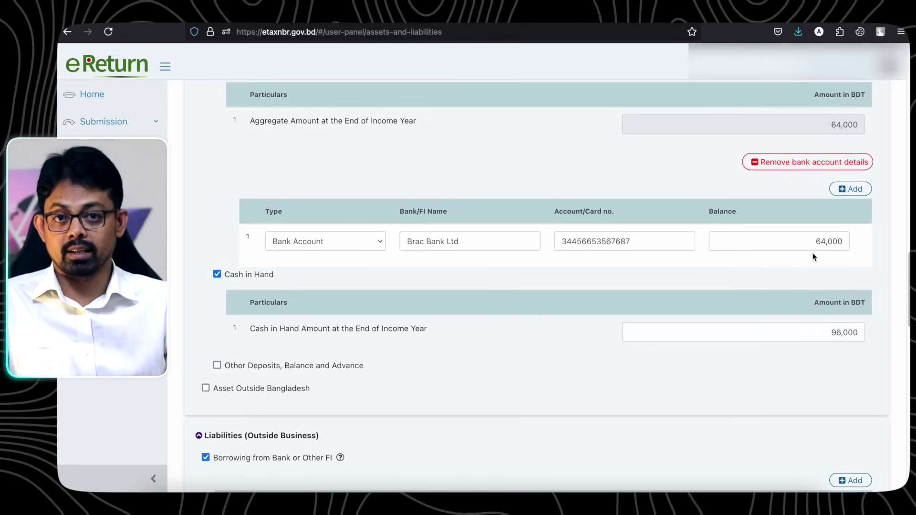
pyautogui.scroll(-3, 814, 257)
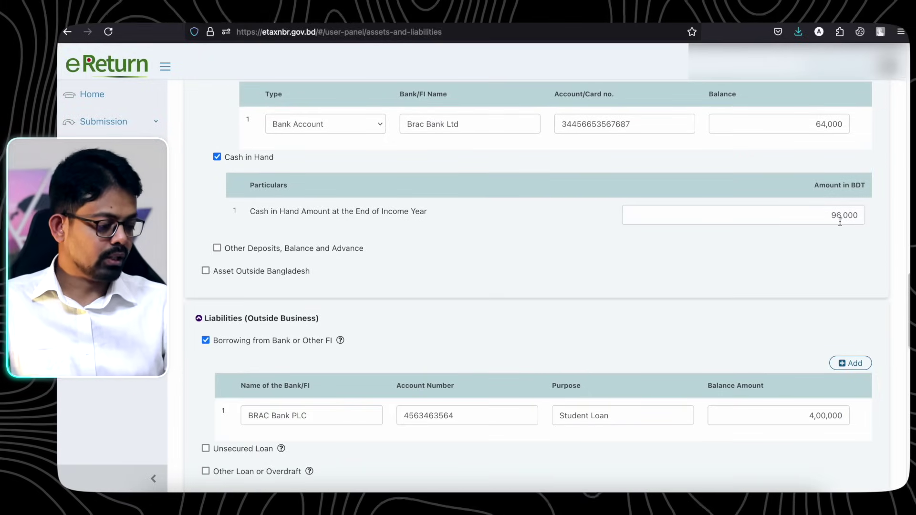
# - Review the Liabilities (Outside Business), Other Outflow and Sources of Fund entries, and compare them with the Summary
pyautogui.scroll(-5, 841, 222)
pyautogui.scroll(-1, 840, 221)
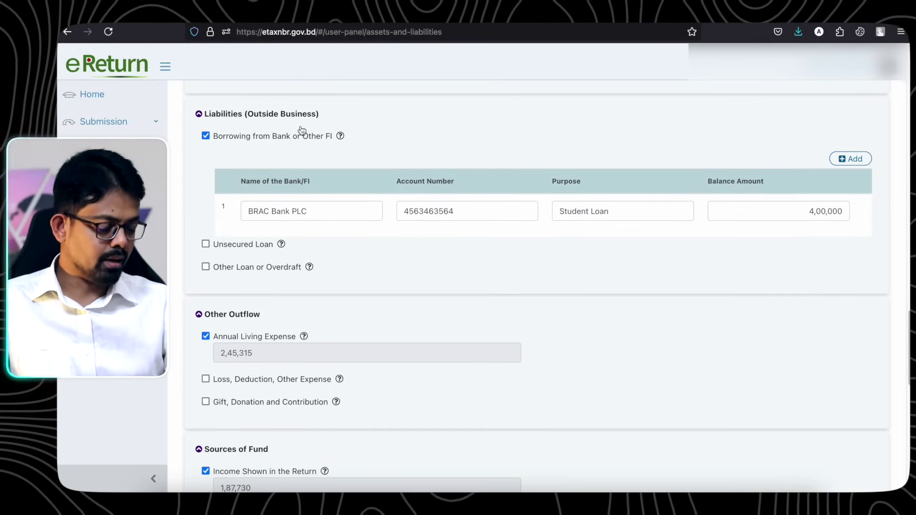
pyautogui.scroll(-3, 691, 328)
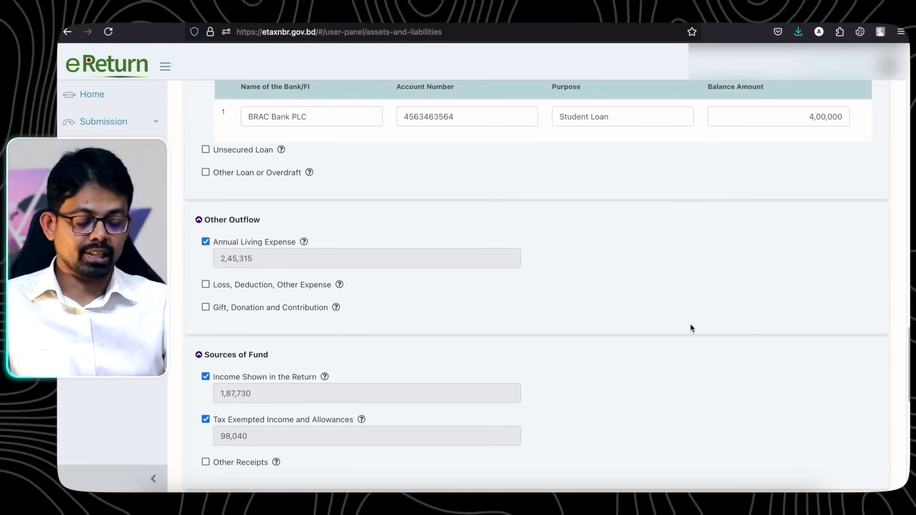
pyautogui.scroll(-1, 691, 328)
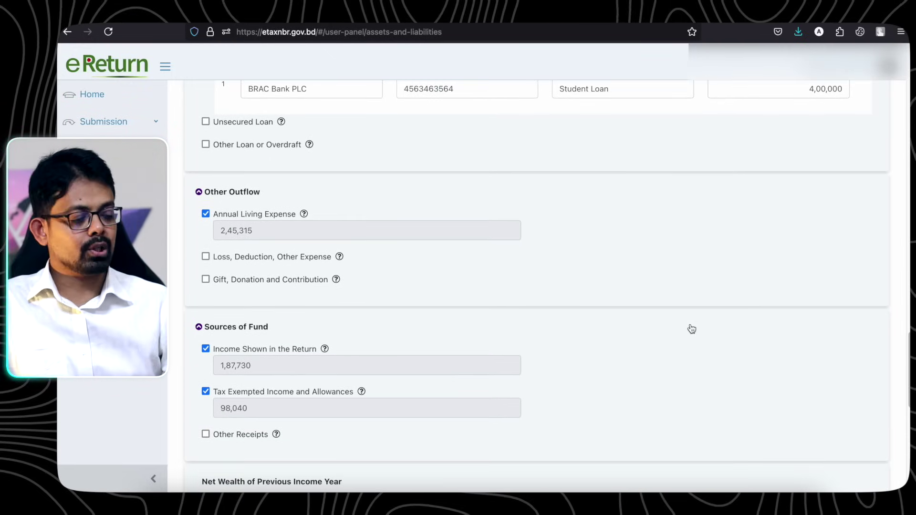
pyautogui.scroll(6, 691, 329)
pyautogui.scroll(-10, 662, 271)
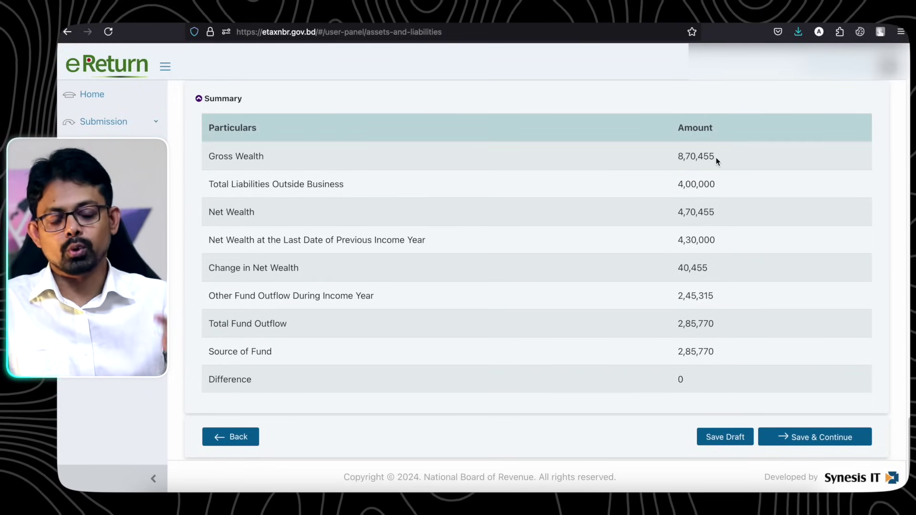
pyautogui.scroll(10, 716, 157)
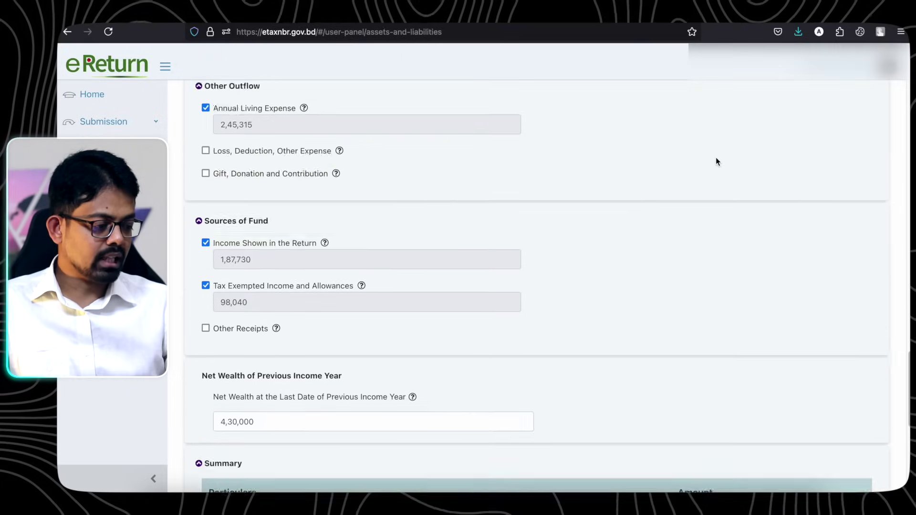
pyautogui.scroll(4, 691, 176)
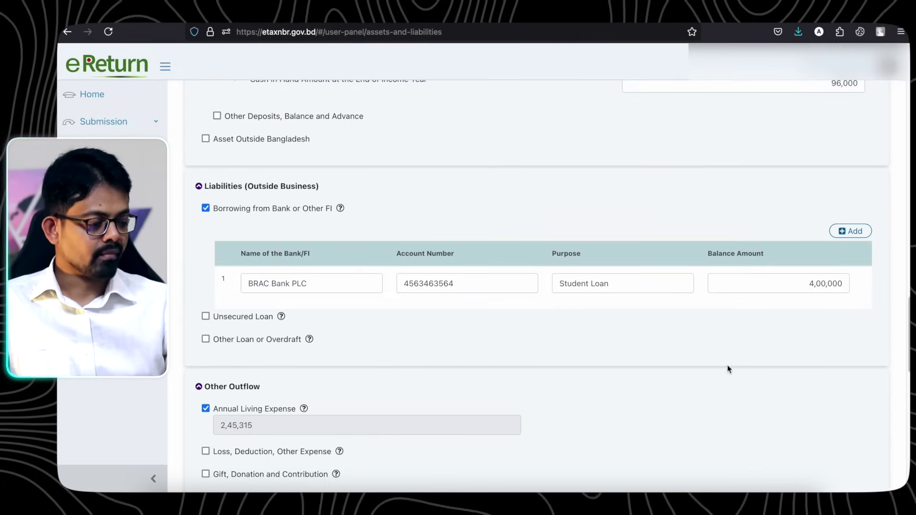
pyautogui.scroll(-14, 727, 369)
# - Highlight the Total Liabilities Outside Business, Gross Wealth and Net Wealth amounts in the Summary to examine how net wealth is derived
pyautogui.moveTo(213, 184); pyautogui.dragTo(330, 185)
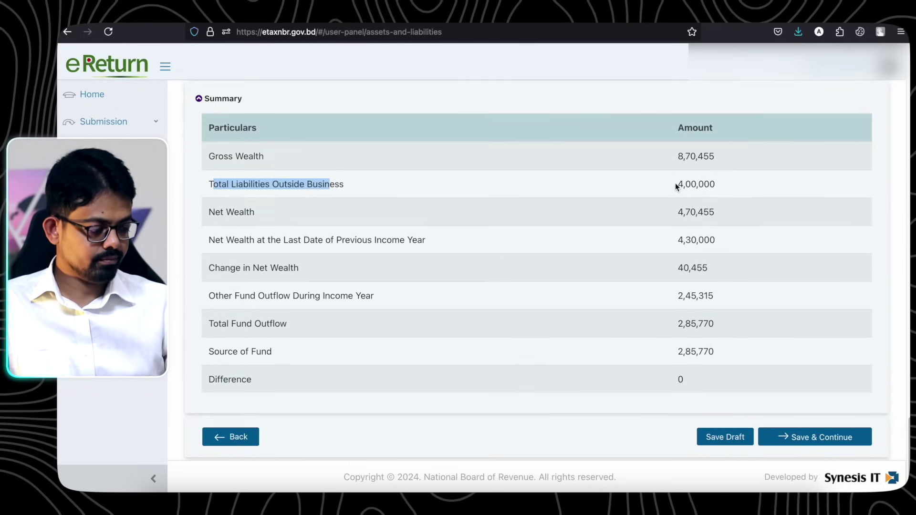
pyautogui.moveTo(675, 183); pyautogui.dragTo(735, 192)
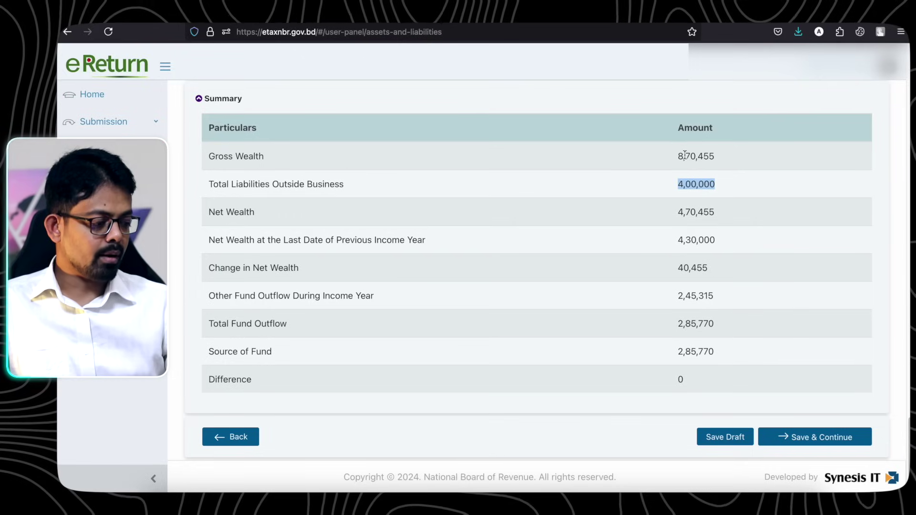
pyautogui.moveTo(679, 156); pyautogui.dragTo(728, 164)
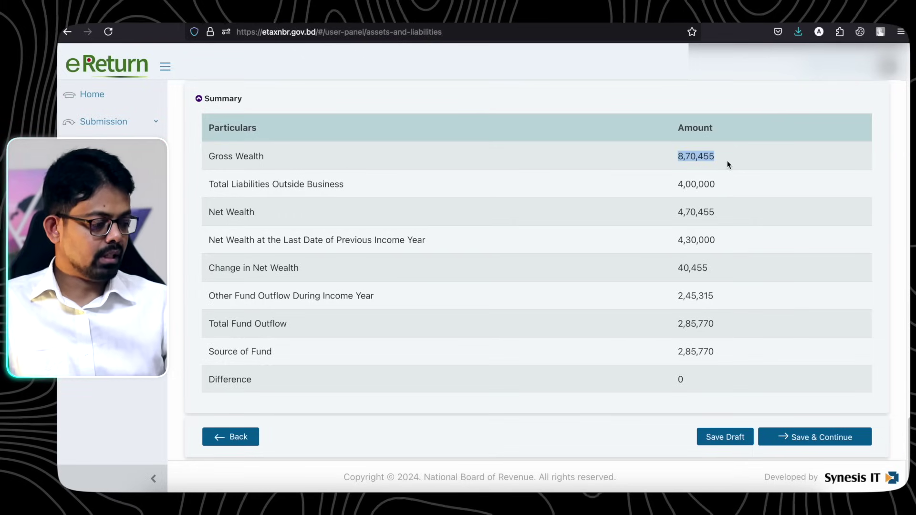
pyautogui.moveTo(678, 185); pyautogui.dragTo(738, 188)
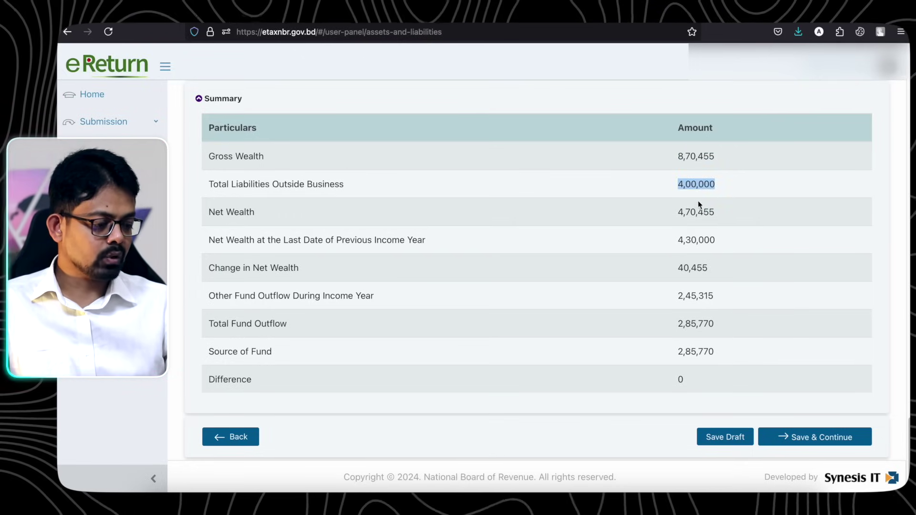
pyautogui.moveTo(676, 210); pyautogui.dragTo(734, 214)
pyautogui.moveTo(680, 154); pyautogui.dragTo(706, 166)
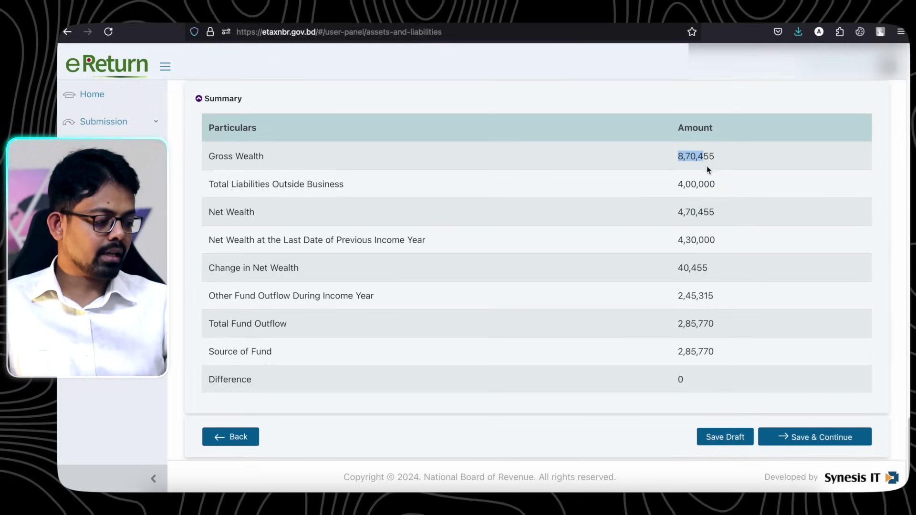
pyautogui.click(687, 181)
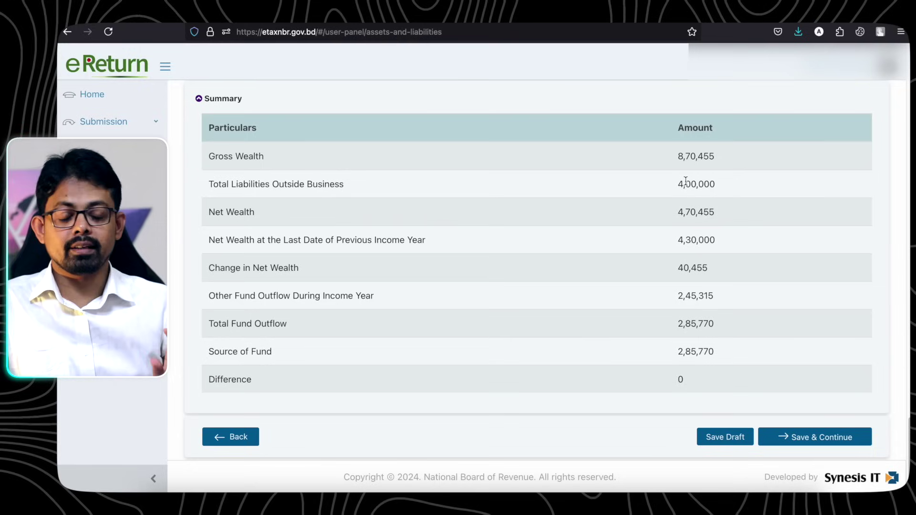
pyautogui.moveTo(681, 210); pyautogui.dragTo(737, 214)
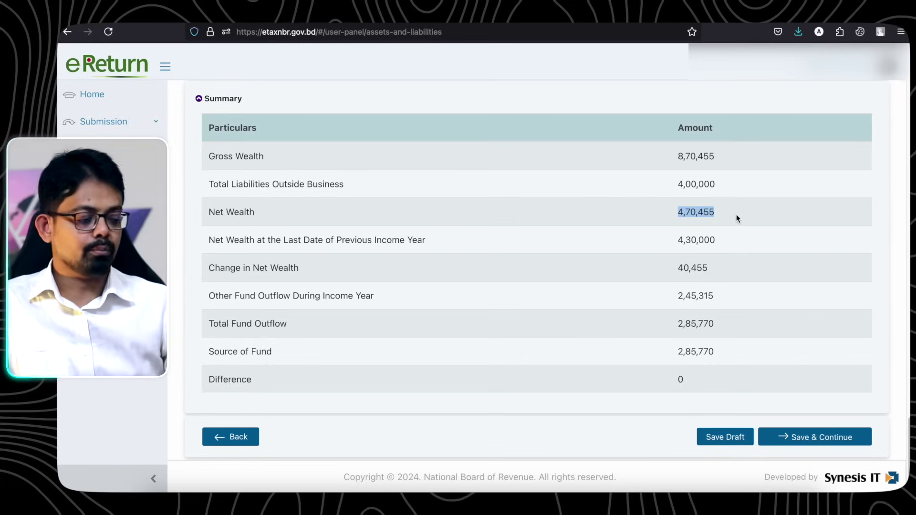
# - Examine the previous income year's net wealth in the Summary and its entry field, along with the Change in Net Wealth
pyautogui.moveTo(677, 243); pyautogui.dragTo(722, 248)
pyautogui.scroll(3, 722, 247)
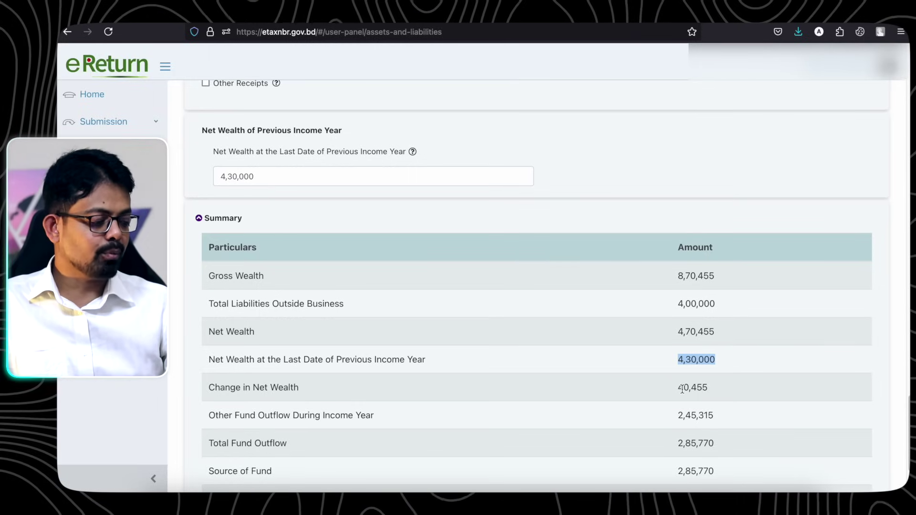
pyautogui.moveTo(680, 388); pyautogui.dragTo(718, 387)
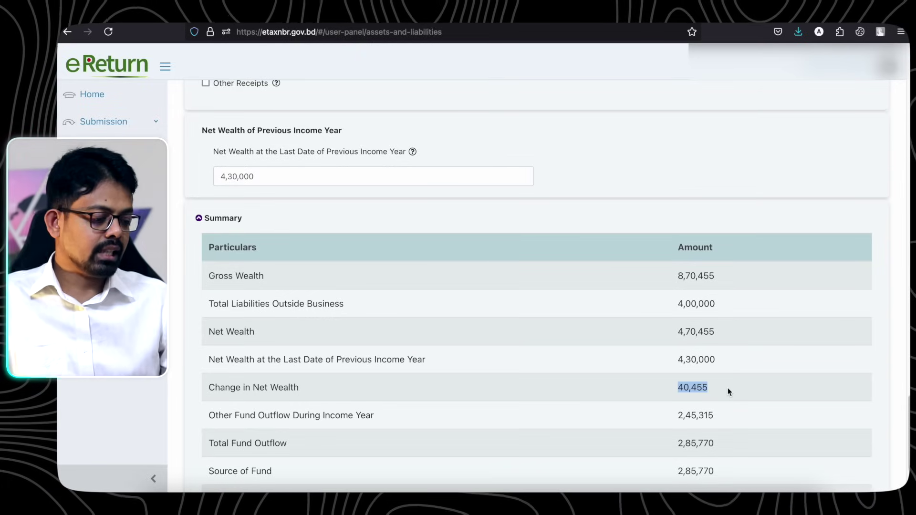
pyautogui.moveTo(287, 179); pyautogui.dragTo(219, 181)
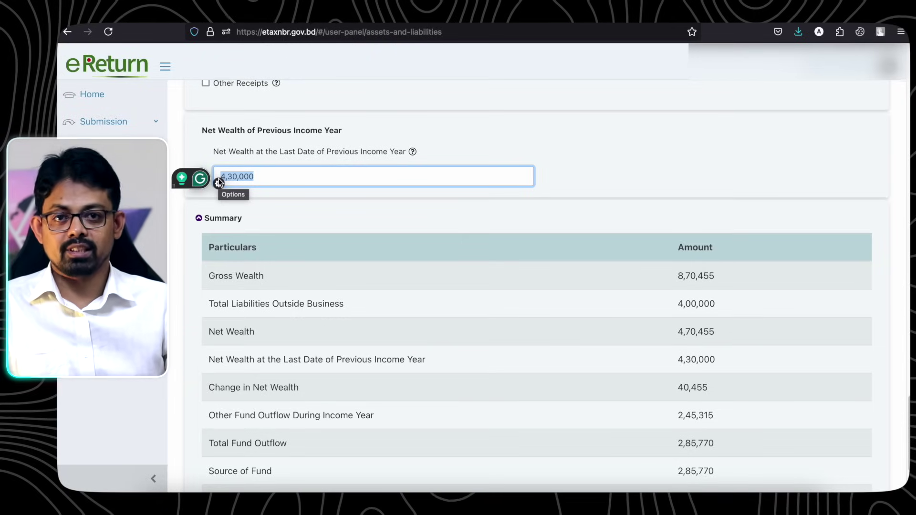
pyautogui.click(578, 176)
pyautogui.scroll(-3, 578, 176)
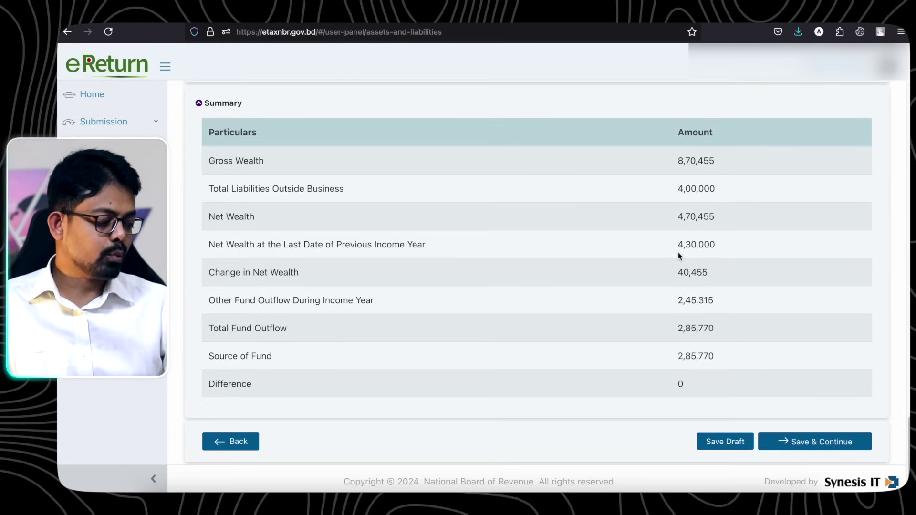
# - Compare the Summary's Net Wealth with the previous year's net wealth to trace the Change in Net Wealth amount
pyautogui.moveTo(677, 273); pyautogui.dragTo(738, 274)
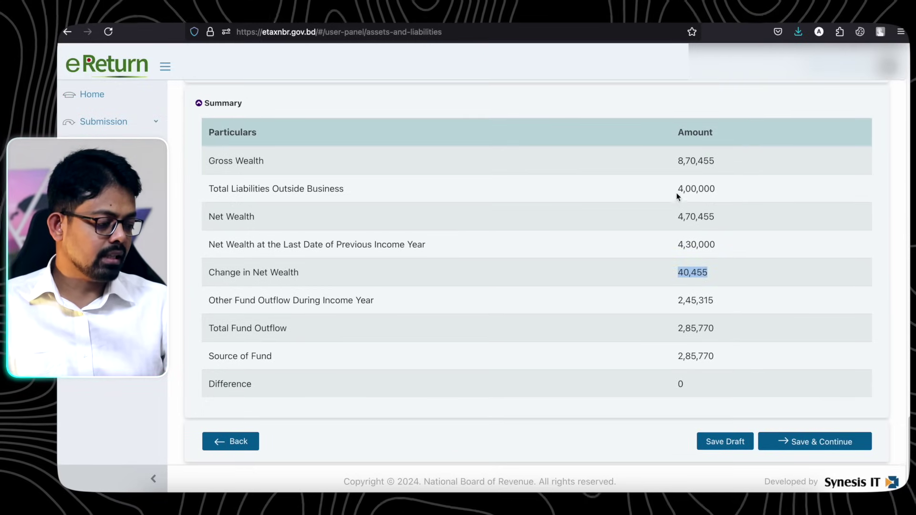
pyautogui.moveTo(677, 217); pyautogui.dragTo(715, 217)
pyautogui.click(735, 271)
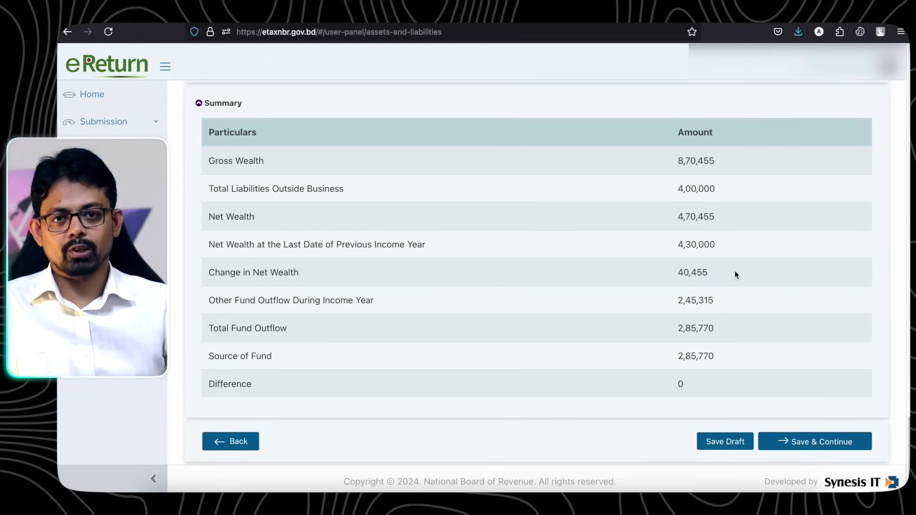
pyautogui.scroll(-1, 735, 271)
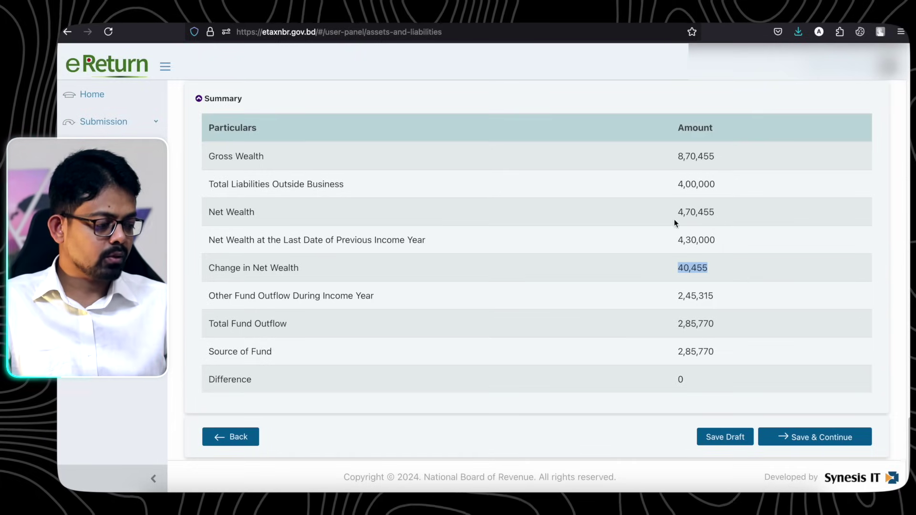
pyautogui.moveTo(675, 213); pyautogui.dragTo(726, 214)
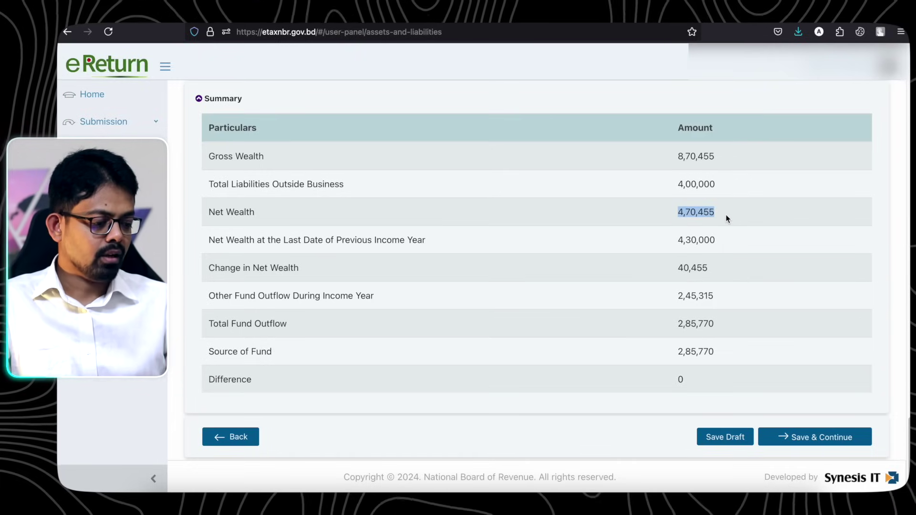
pyautogui.moveTo(676, 240); pyautogui.dragTo(755, 239)
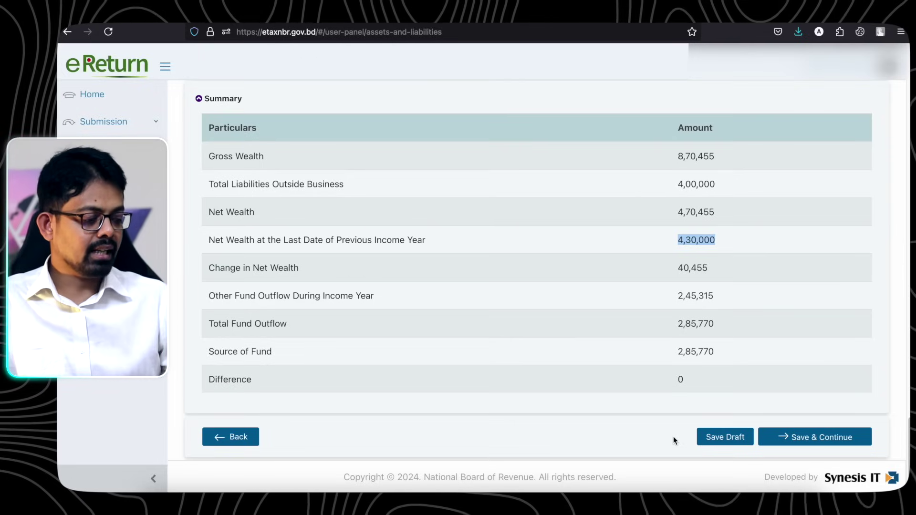
pyautogui.doubleClick(677, 268)
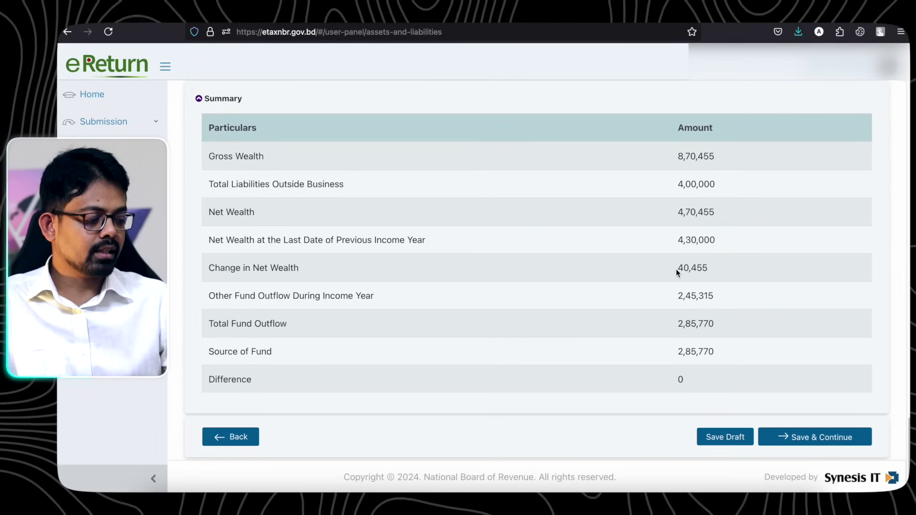
# - Highlight the Difference and Change in Net Wealth amounts in the Summary to examine how they relate
pyautogui.click(676, 377)
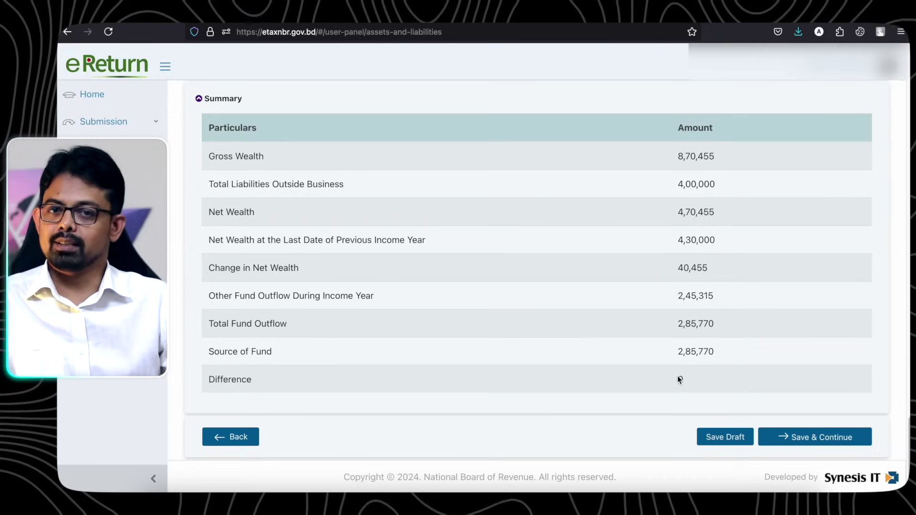
pyautogui.doubleClick(678, 377)
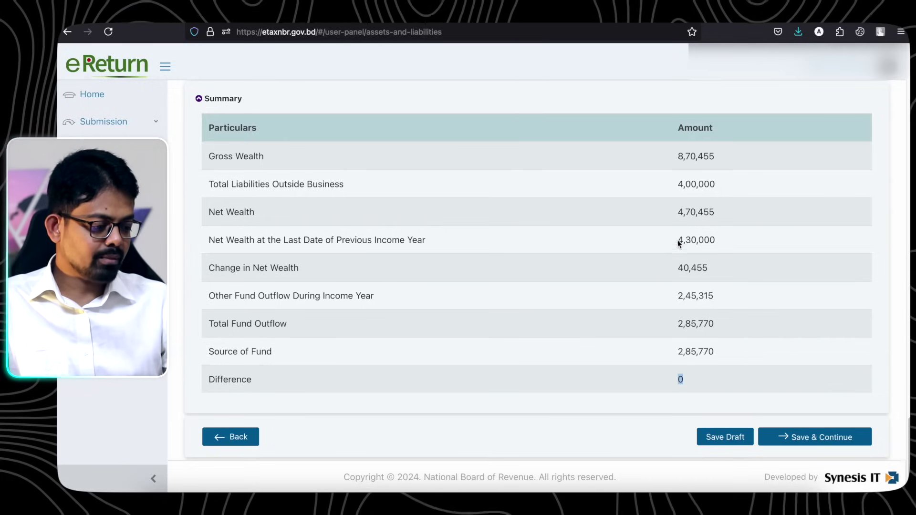
pyautogui.doubleClick(675, 267)
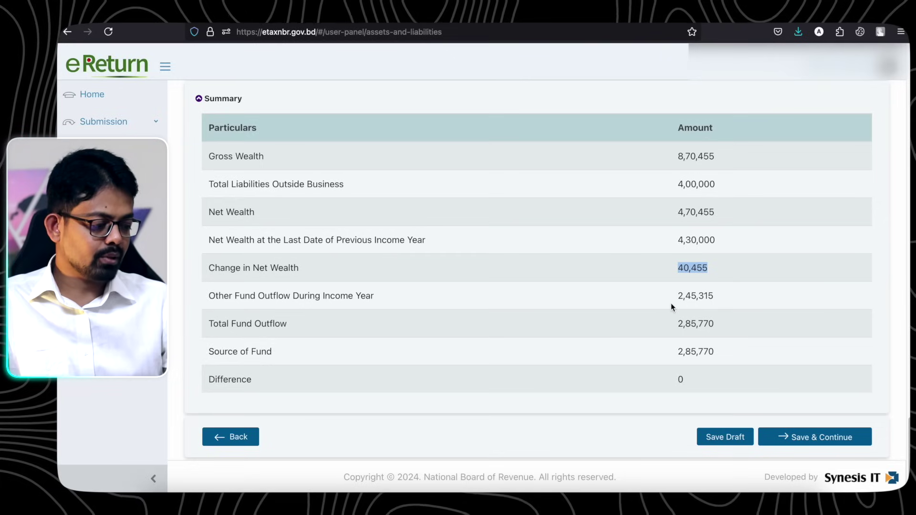
# - Compare the Summary's Other Fund Outflow During Income Year with the Annual Living Expense under Other Outflow
pyautogui.moveTo(676, 297); pyautogui.dragTo(721, 299)
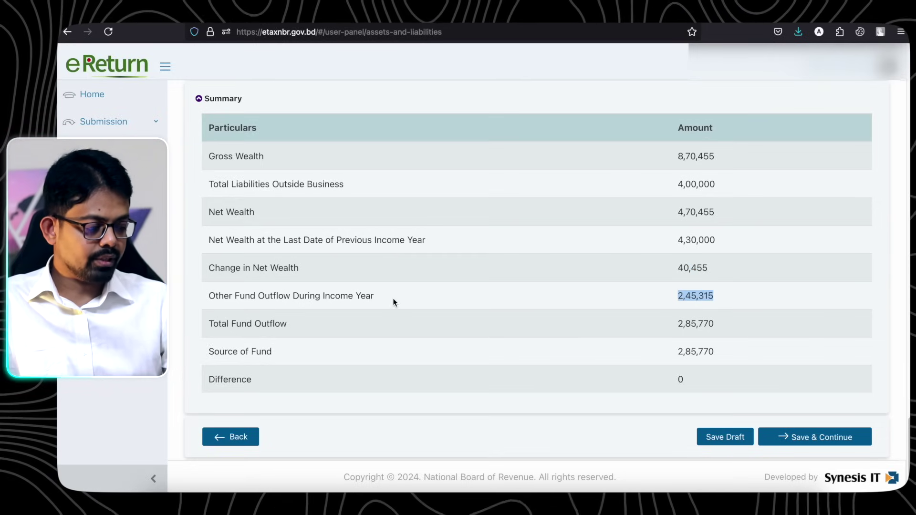
pyautogui.scroll(5, 697, 308)
pyautogui.scroll(4, 698, 308)
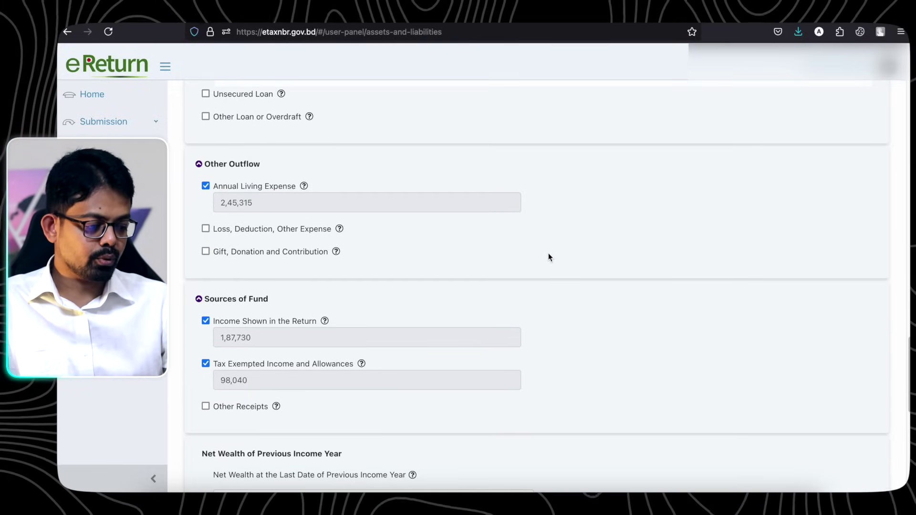
pyautogui.scroll(-9, 548, 258)
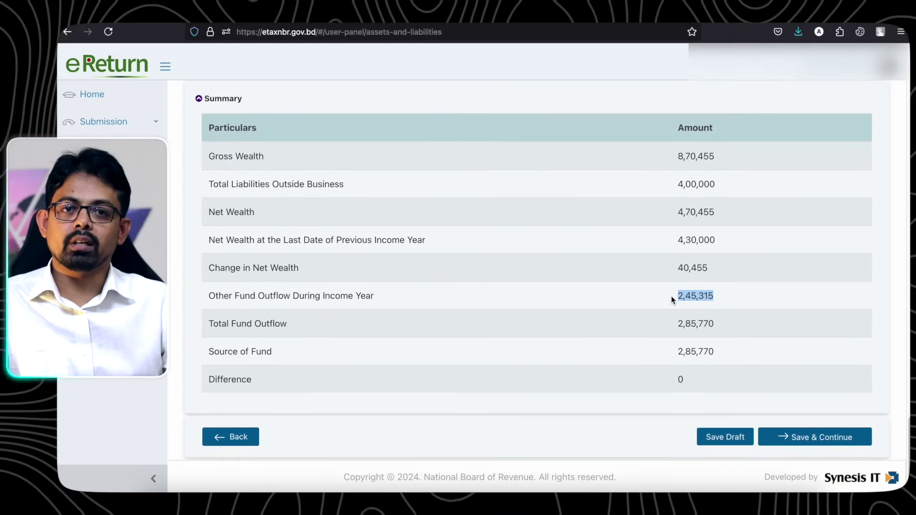
pyautogui.click(688, 296)
pyautogui.moveTo(680, 295); pyautogui.dragTo(738, 301)
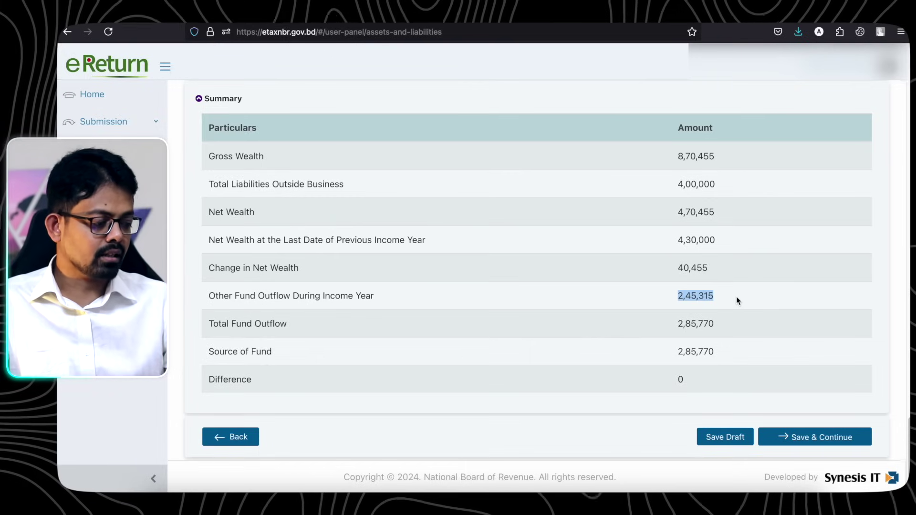
# - Highlight the Change in Net Wealth and Total Fund Outflow amounts to examine how the total outflow is derived
pyautogui.click(679, 269)
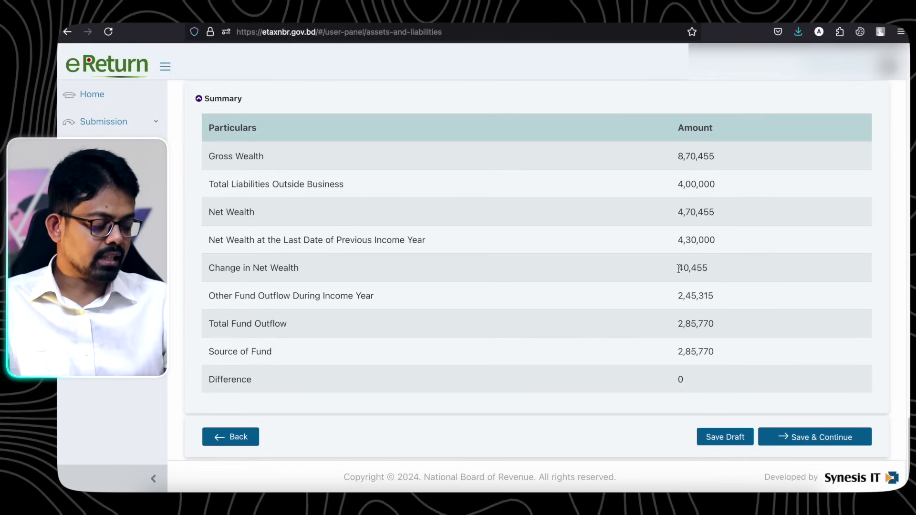
pyautogui.moveTo(688, 270); pyautogui.dragTo(718, 271)
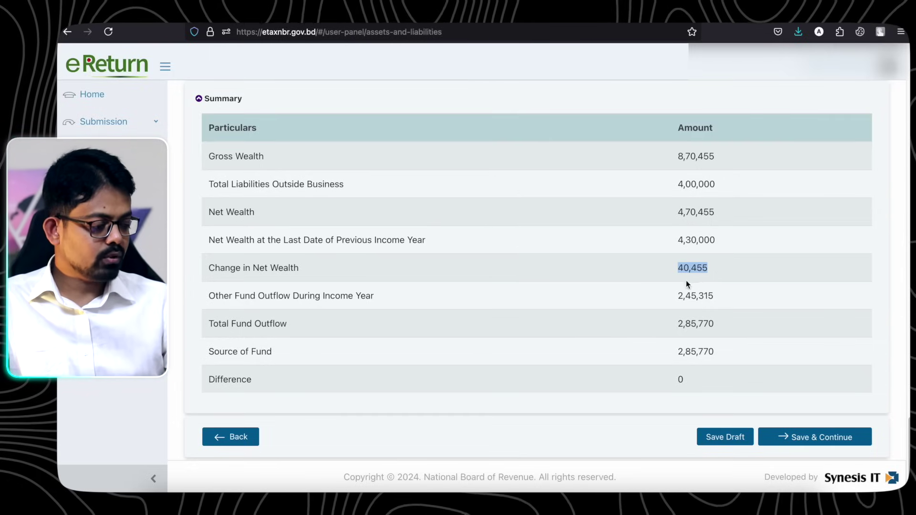
pyautogui.moveTo(677, 324); pyautogui.dragTo(732, 329)
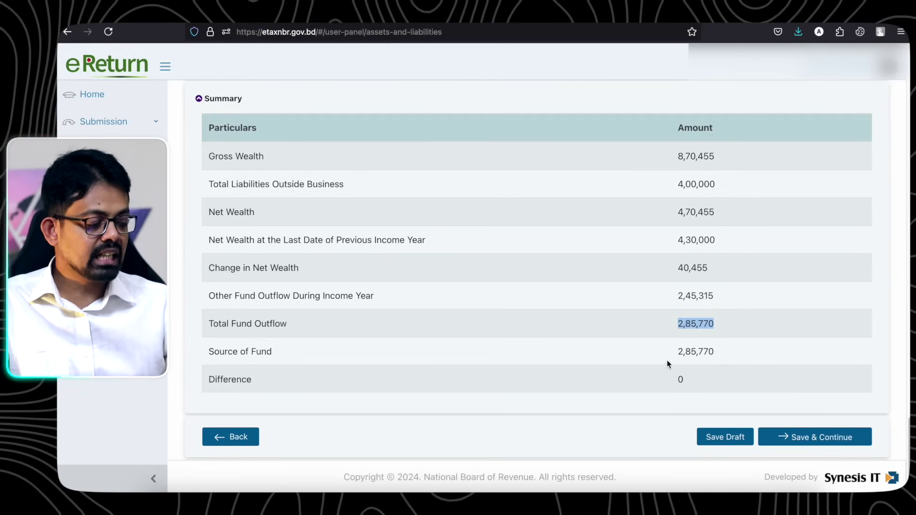
# - Compare the Total Fund Outflow with the Source of Fund in the Summary and check the resulting Difference
pyautogui.moveTo(677, 352); pyautogui.dragTo(741, 356)
pyautogui.click(679, 324)
pyautogui.moveTo(679, 324); pyautogui.dragTo(711, 328)
pyautogui.click(675, 352)
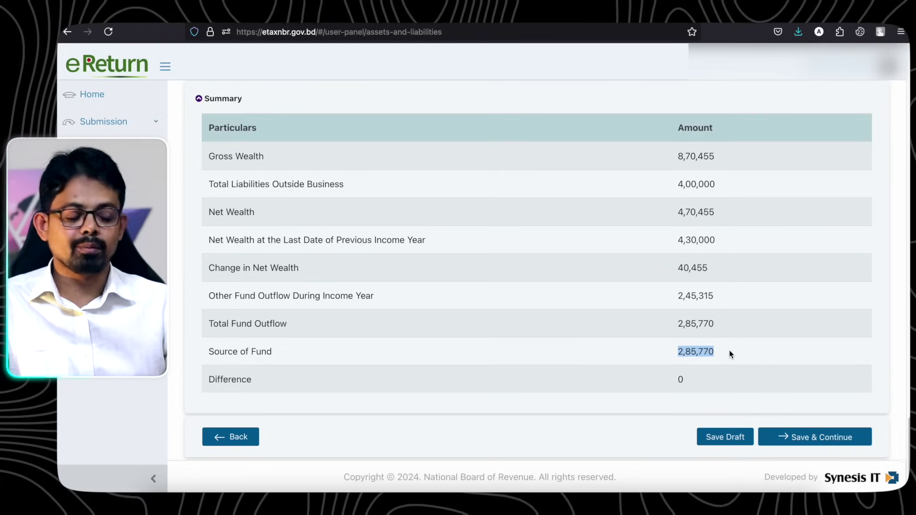
pyautogui.click(674, 379)
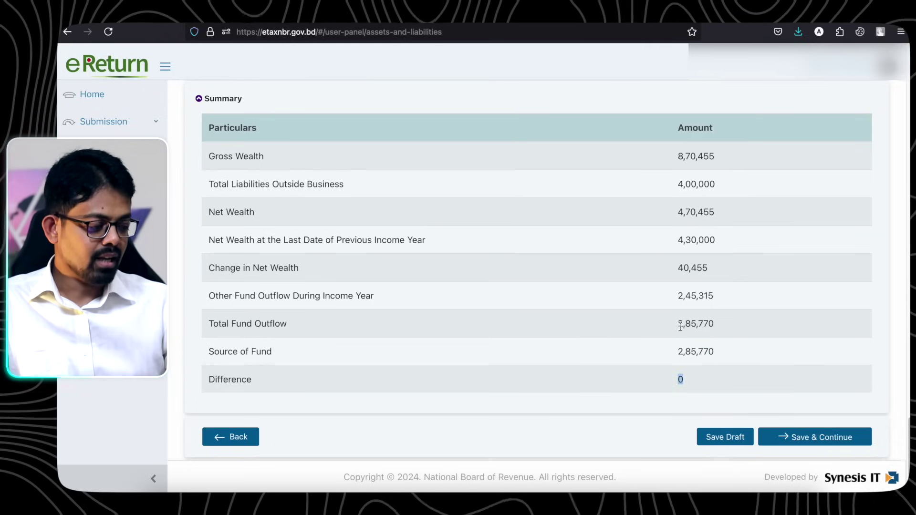
# - Trace the Change in Net Wealth and Other Fund Outflow amounts to the Total Fund Outflow, and compare it with the Source of Fund
pyautogui.moveTo(678, 295); pyautogui.dragTo(715, 304)
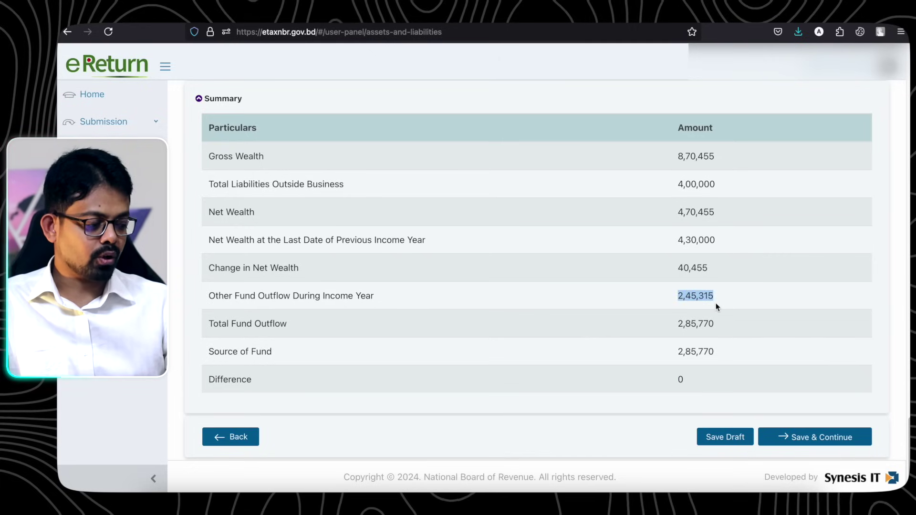
pyautogui.moveTo(678, 268); pyautogui.dragTo(721, 304)
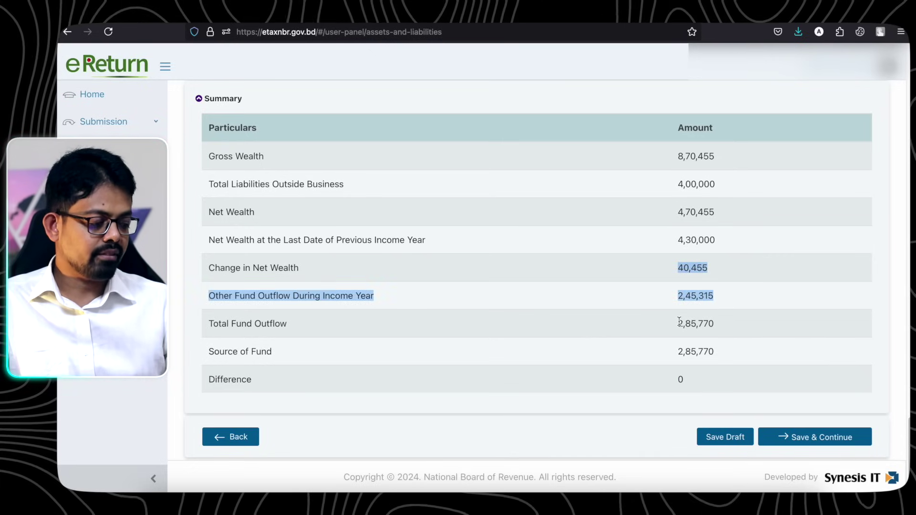
pyautogui.moveTo(678, 324); pyautogui.dragTo(738, 323)
pyautogui.moveTo(677, 351); pyautogui.dragTo(745, 351)
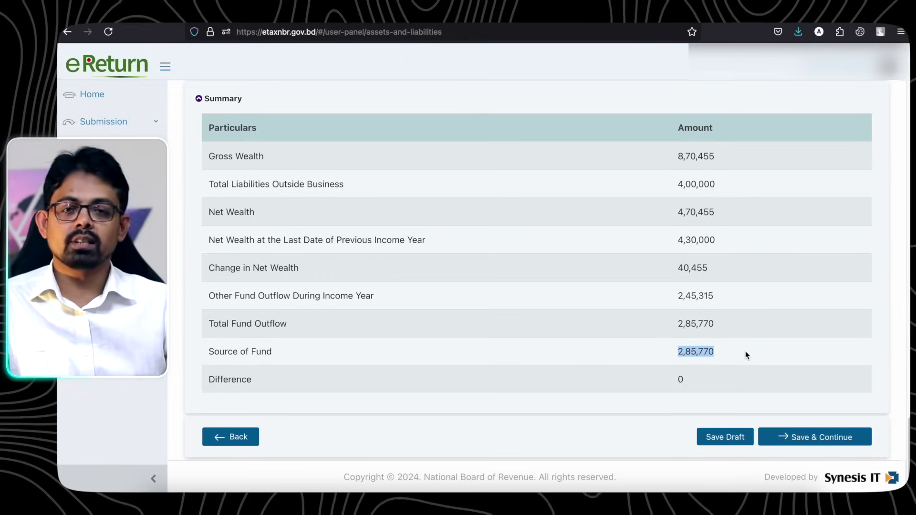